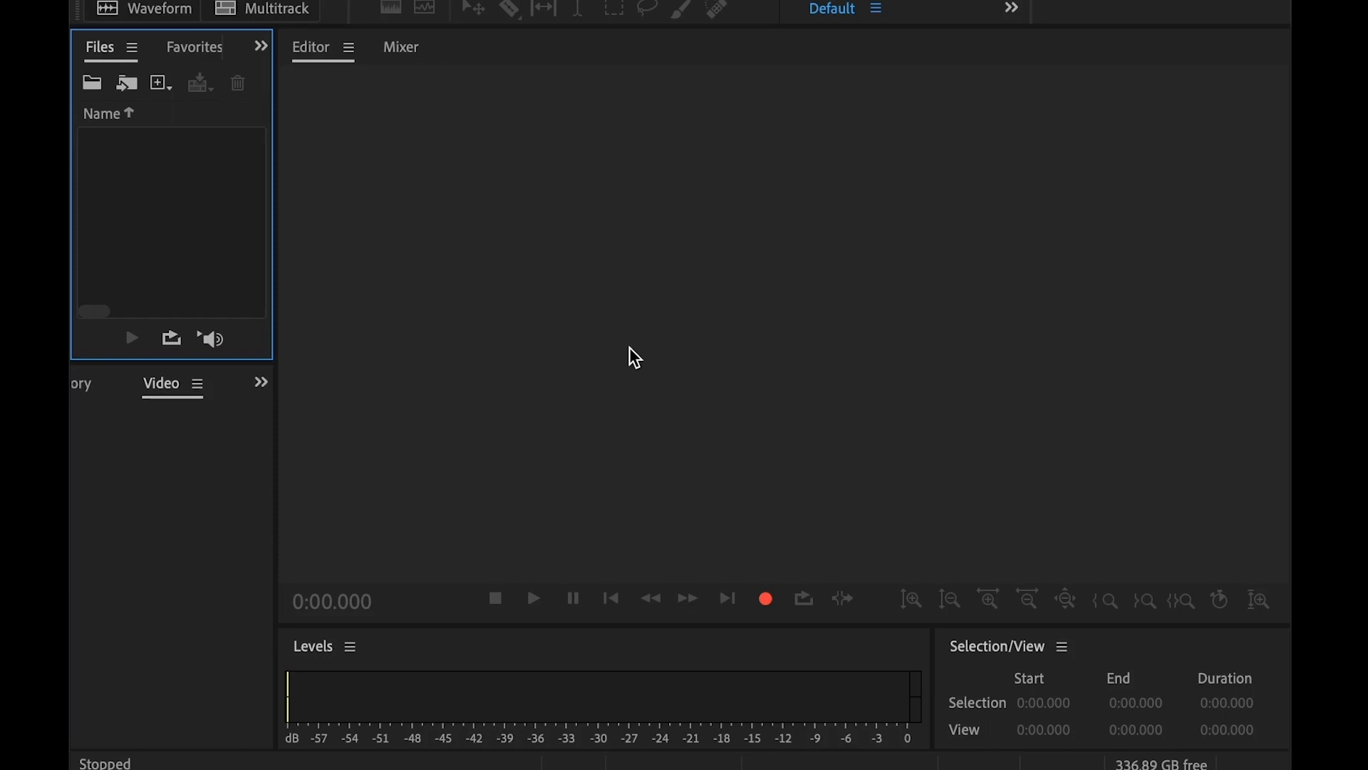
Step: Import the audio files Burlington good.wav and Music.wav from the Desktop folder
click(570, 285)
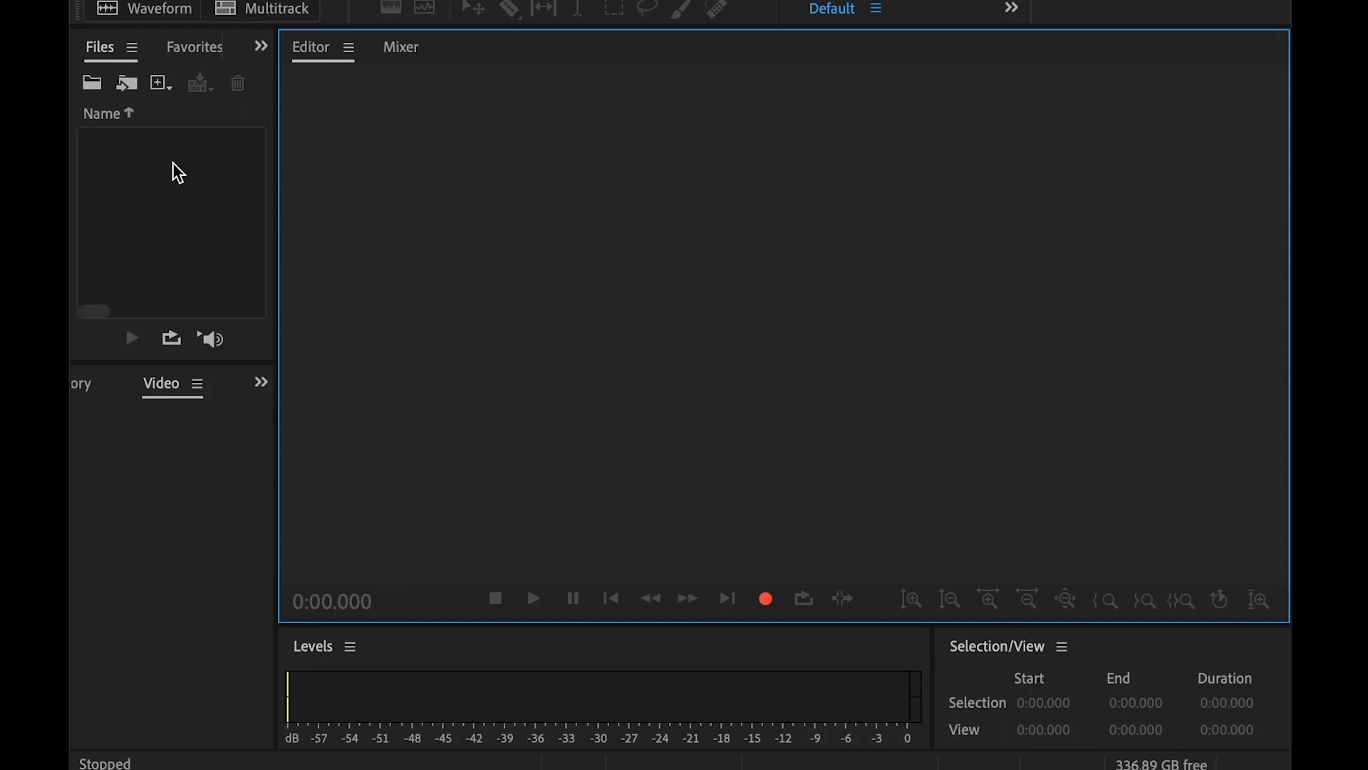
click(313, 0)
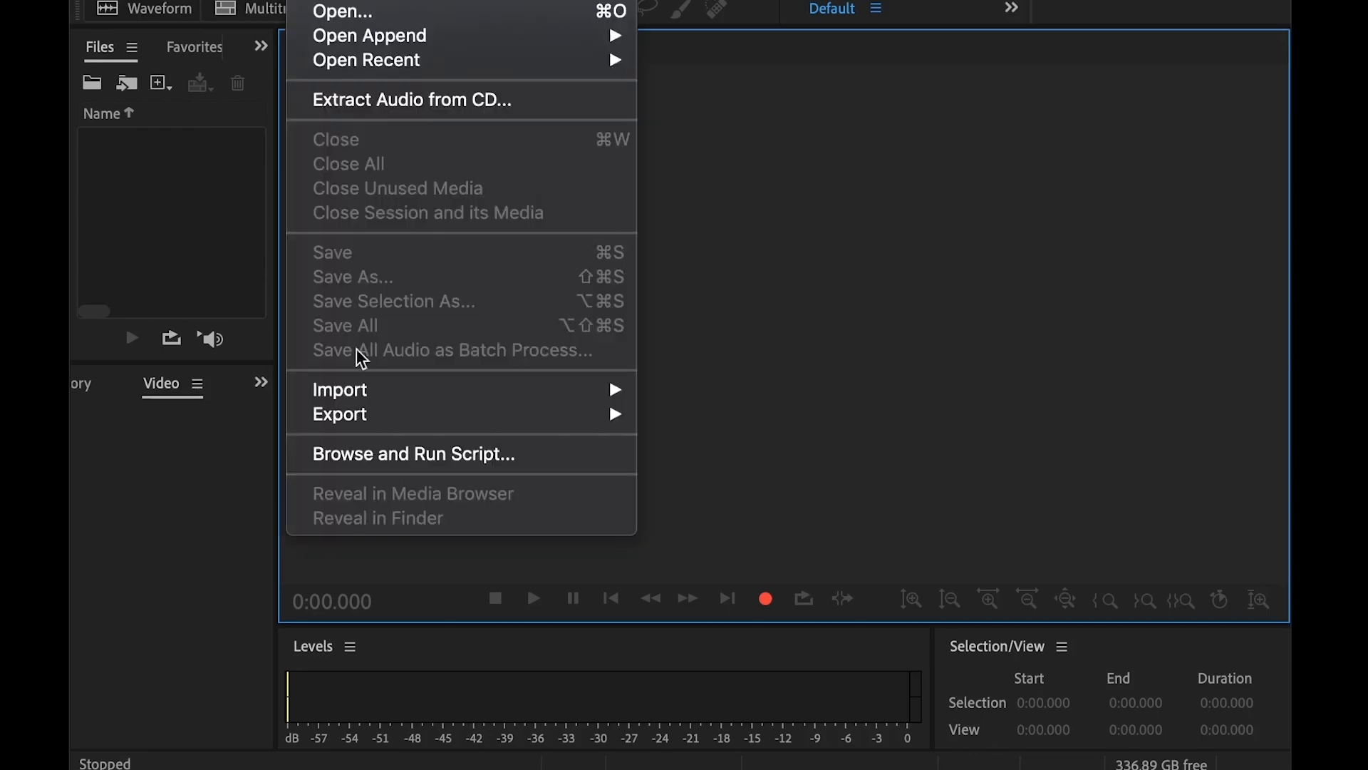
mouse_move(440, 390)
click(668, 390)
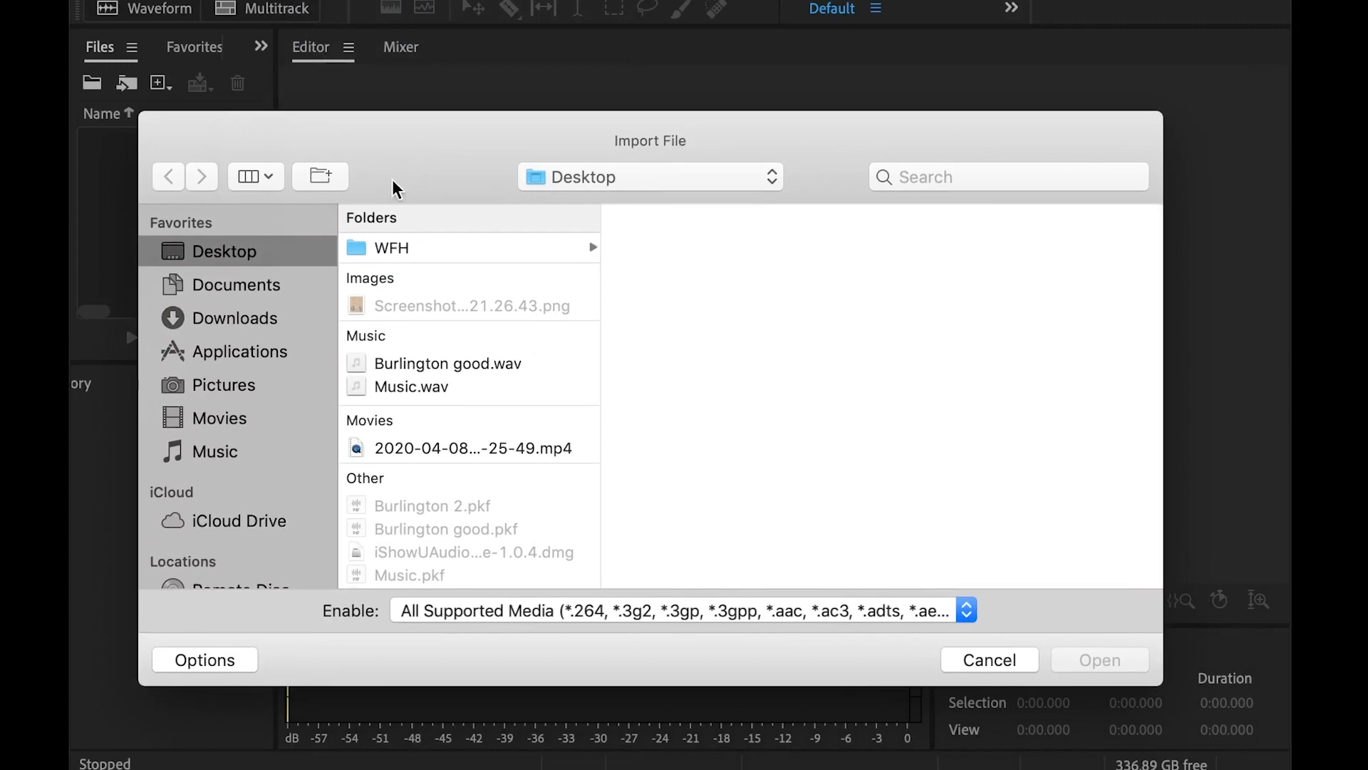
click(422, 365)
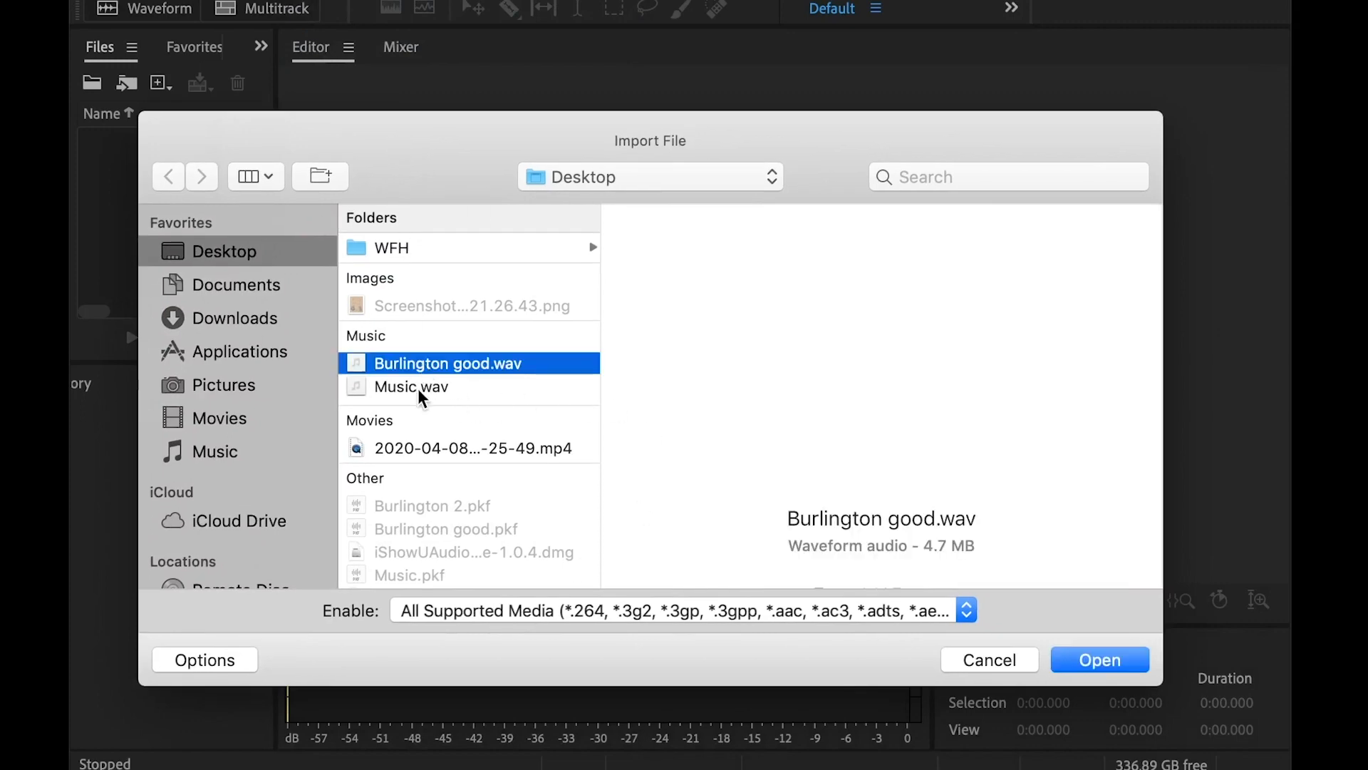
shift+click(417, 386)
click(1108, 666)
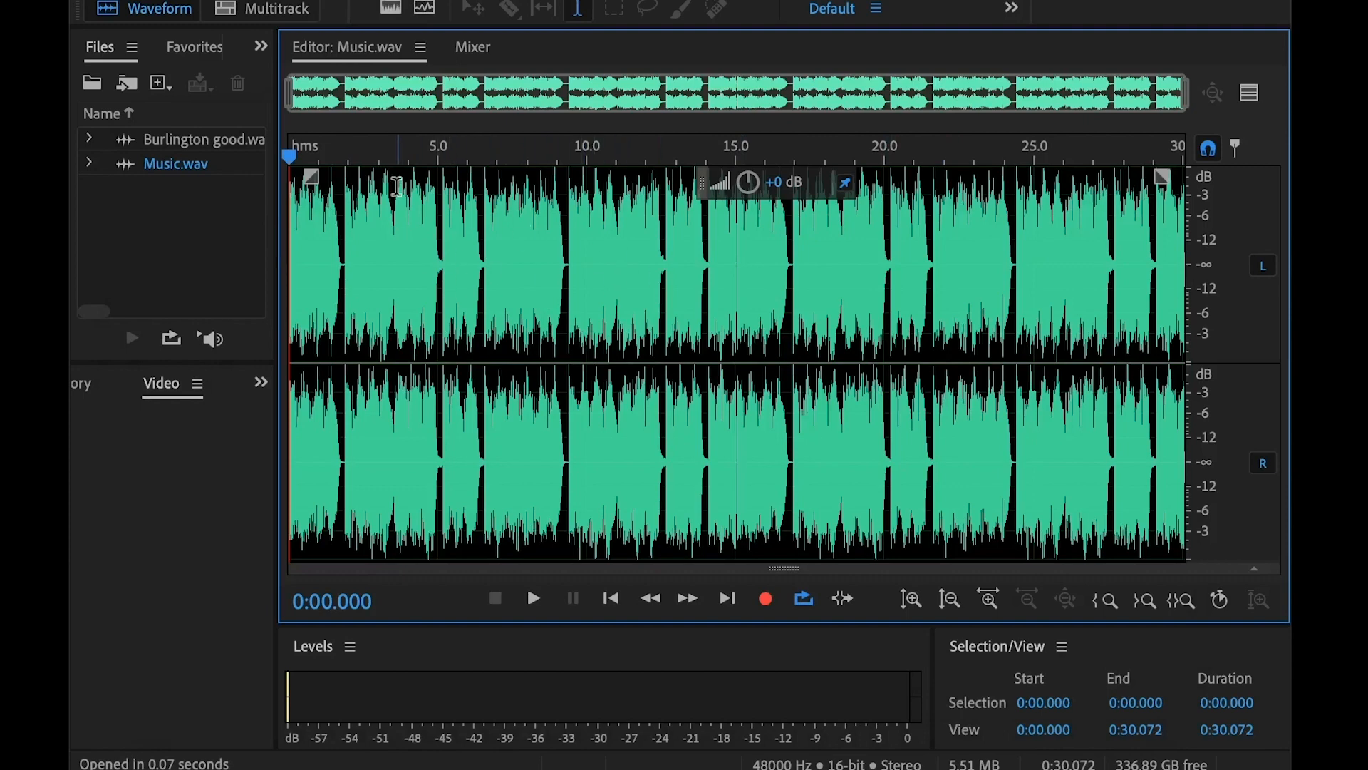
Step: Play the opening of Music.wav, and open Burlington good.wav to view its waveform
key(space)
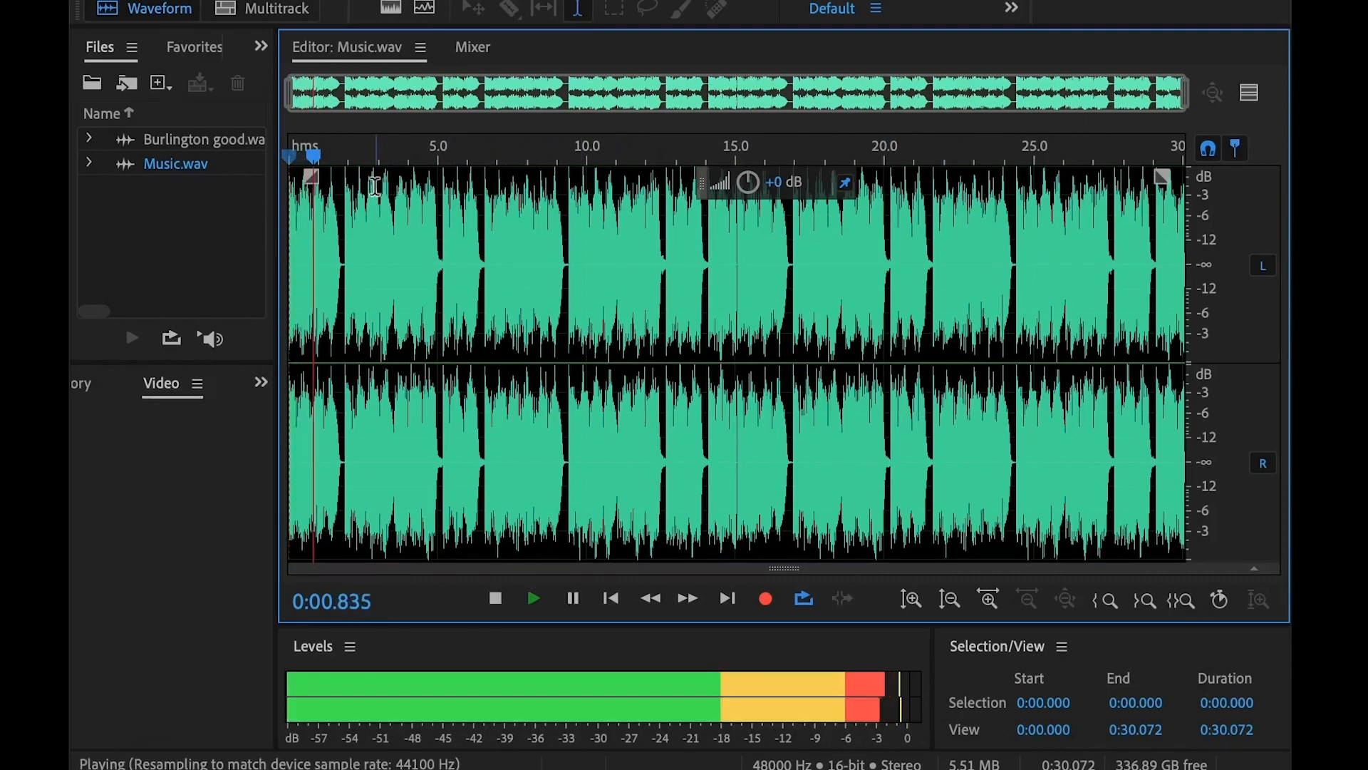
key(space)
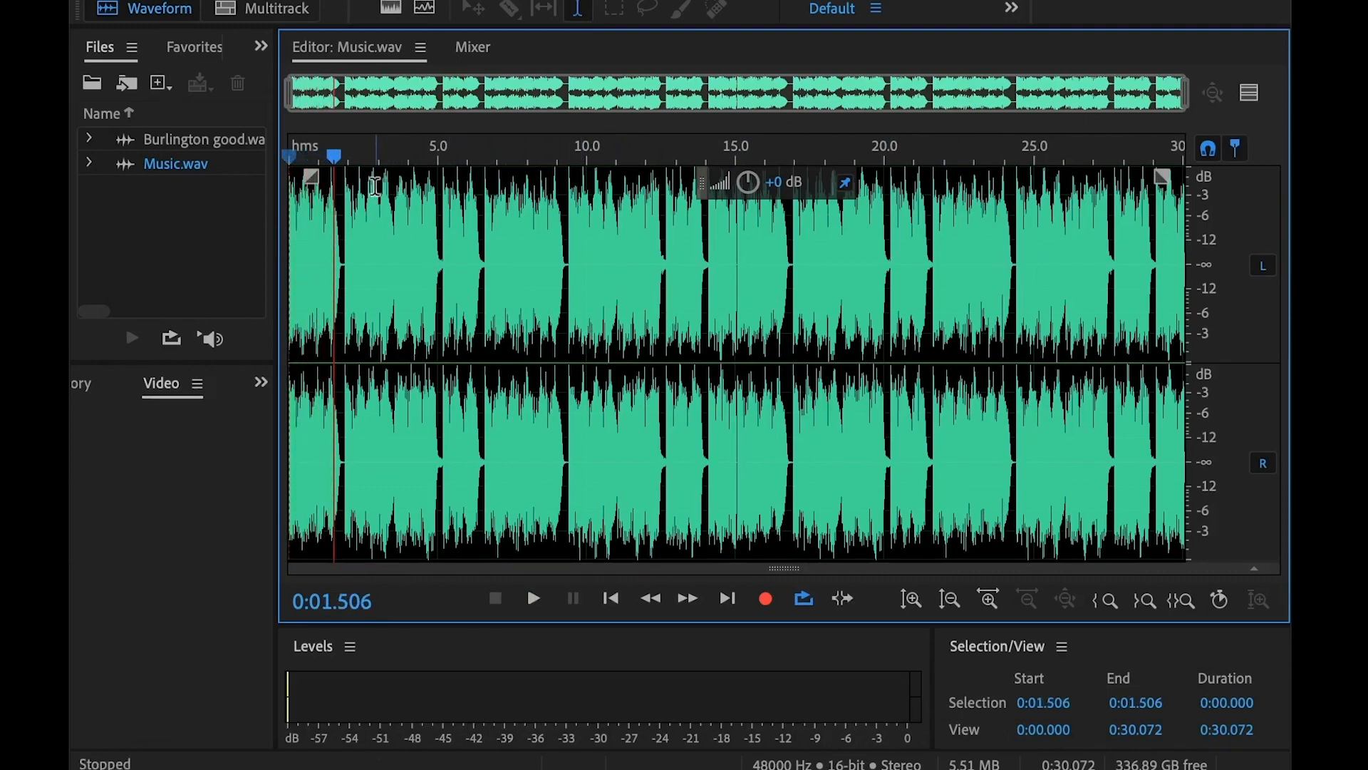
double_click(195, 145)
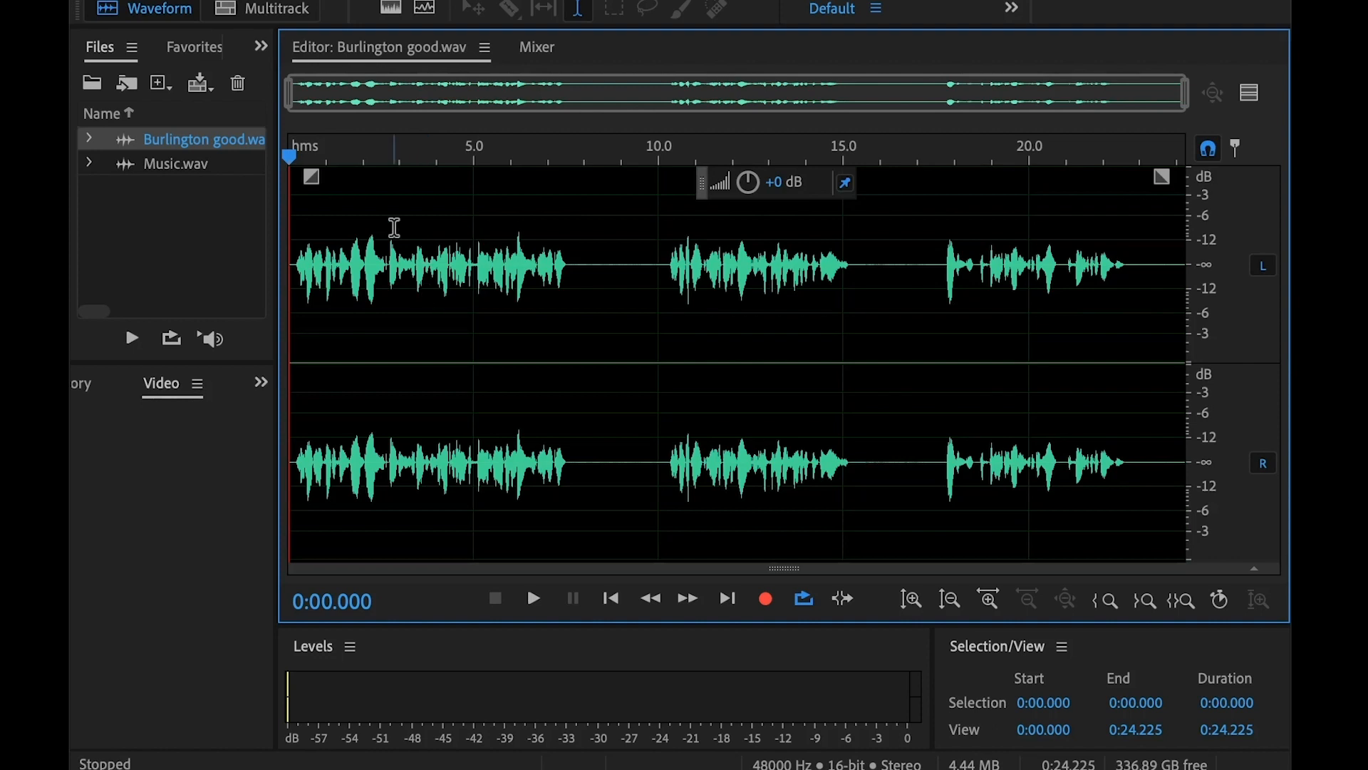
Step: Create a new multitrack session named Advert on the Desktop, keeping the other default settings
click(253, 21)
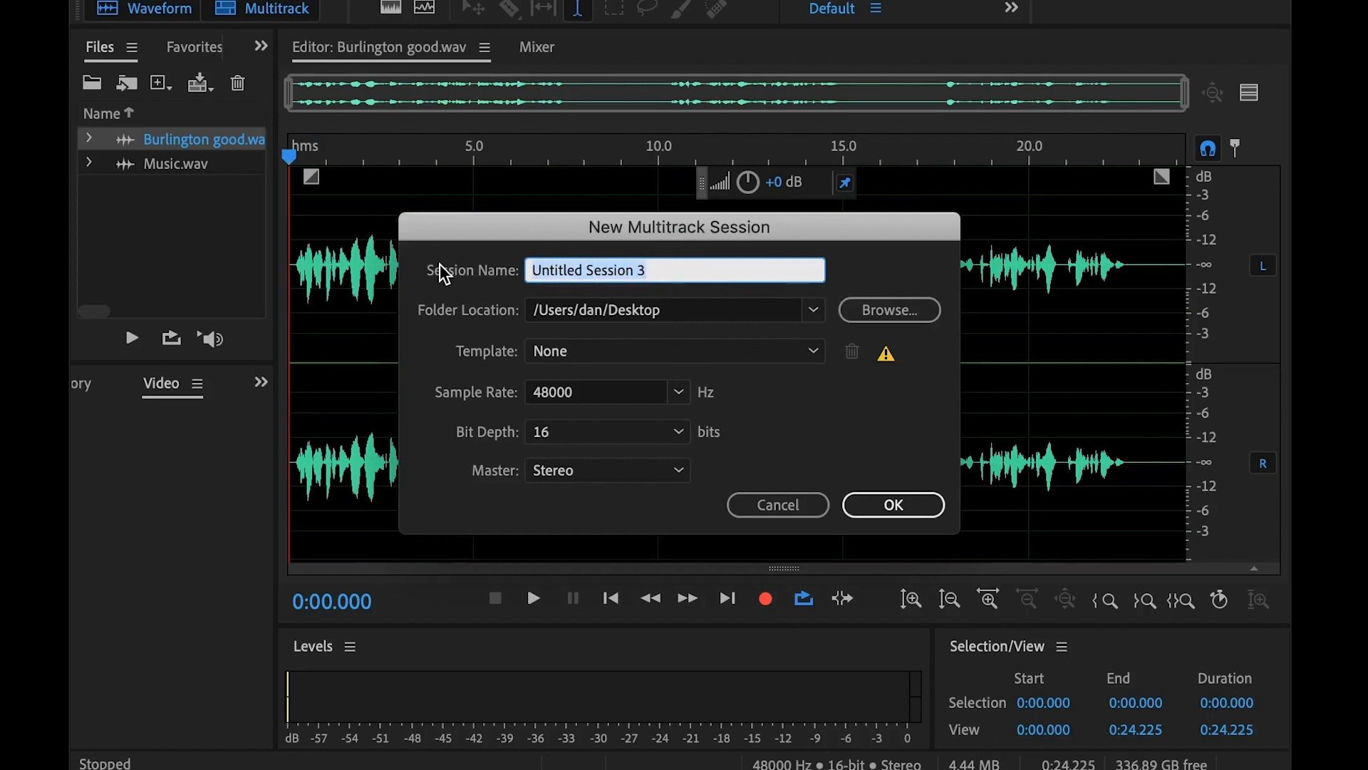
text(Advert)
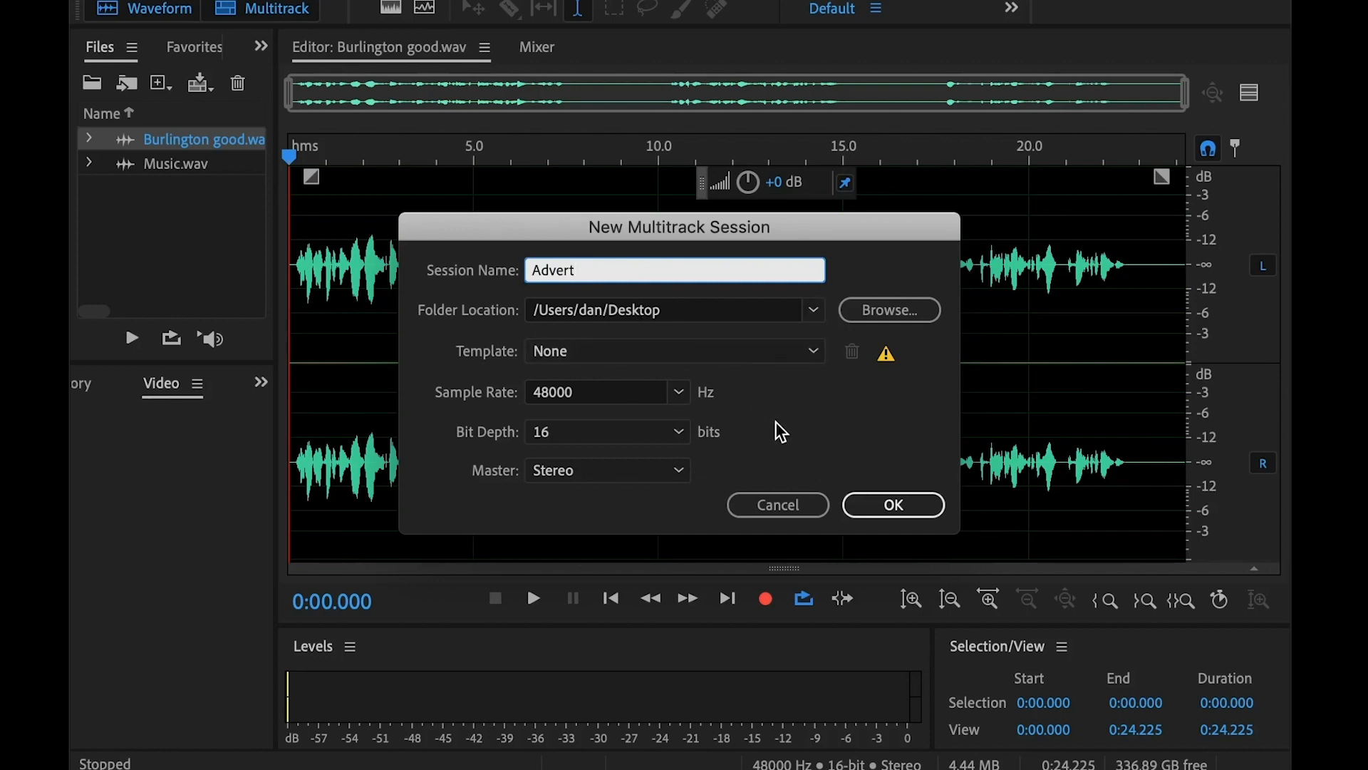
click(875, 501)
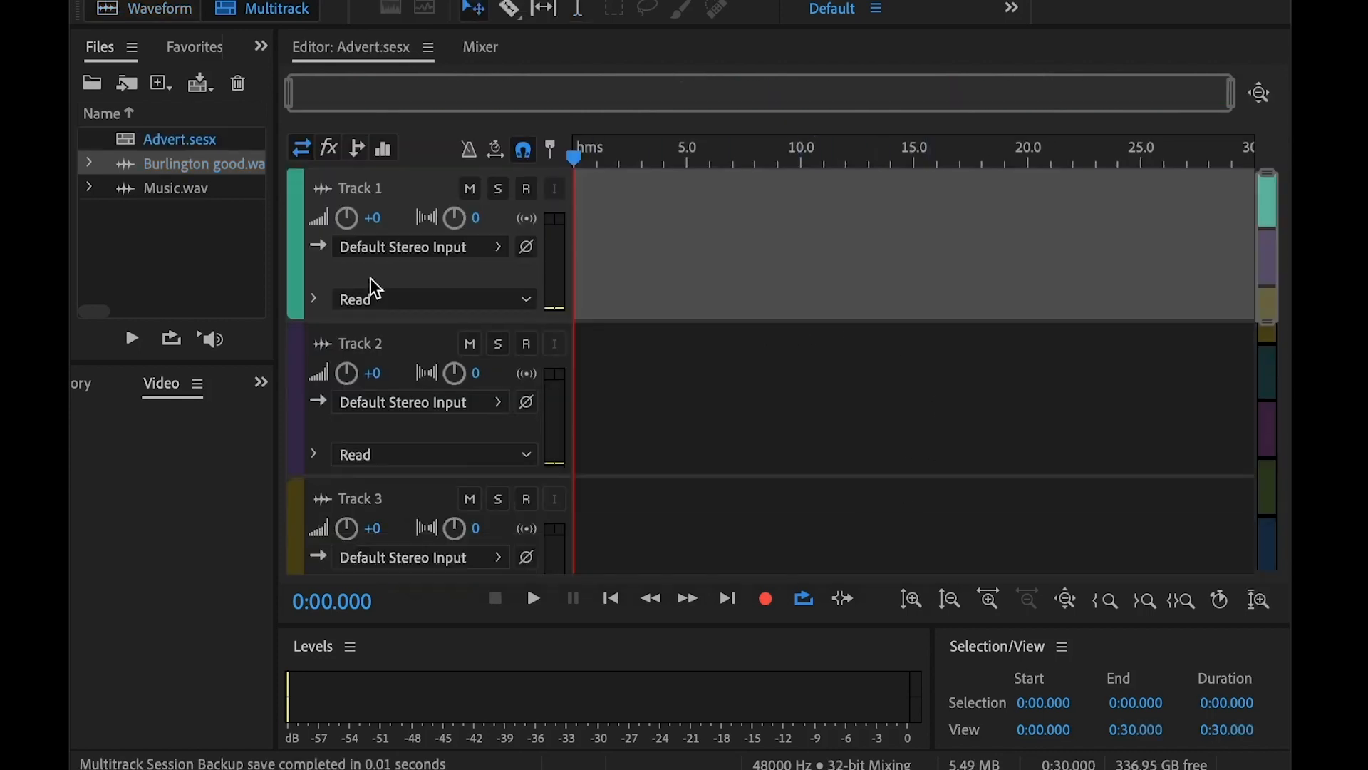
Step: Place Music.wav at the start of Track 1 and Burlington good.wav at the start of Track 2
scroll(370, 278, down, 5)
scroll(371, 278, up, 1)
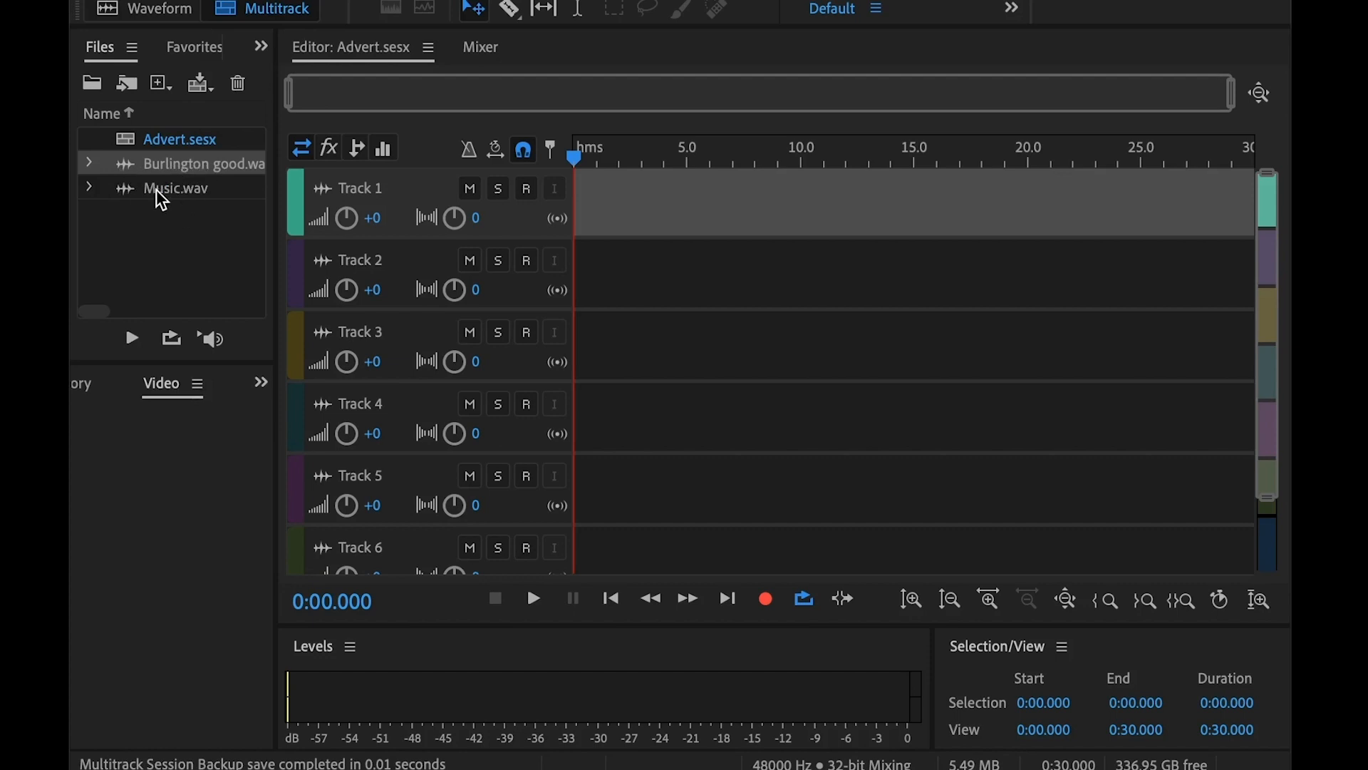
drag(156, 189, 582, 207)
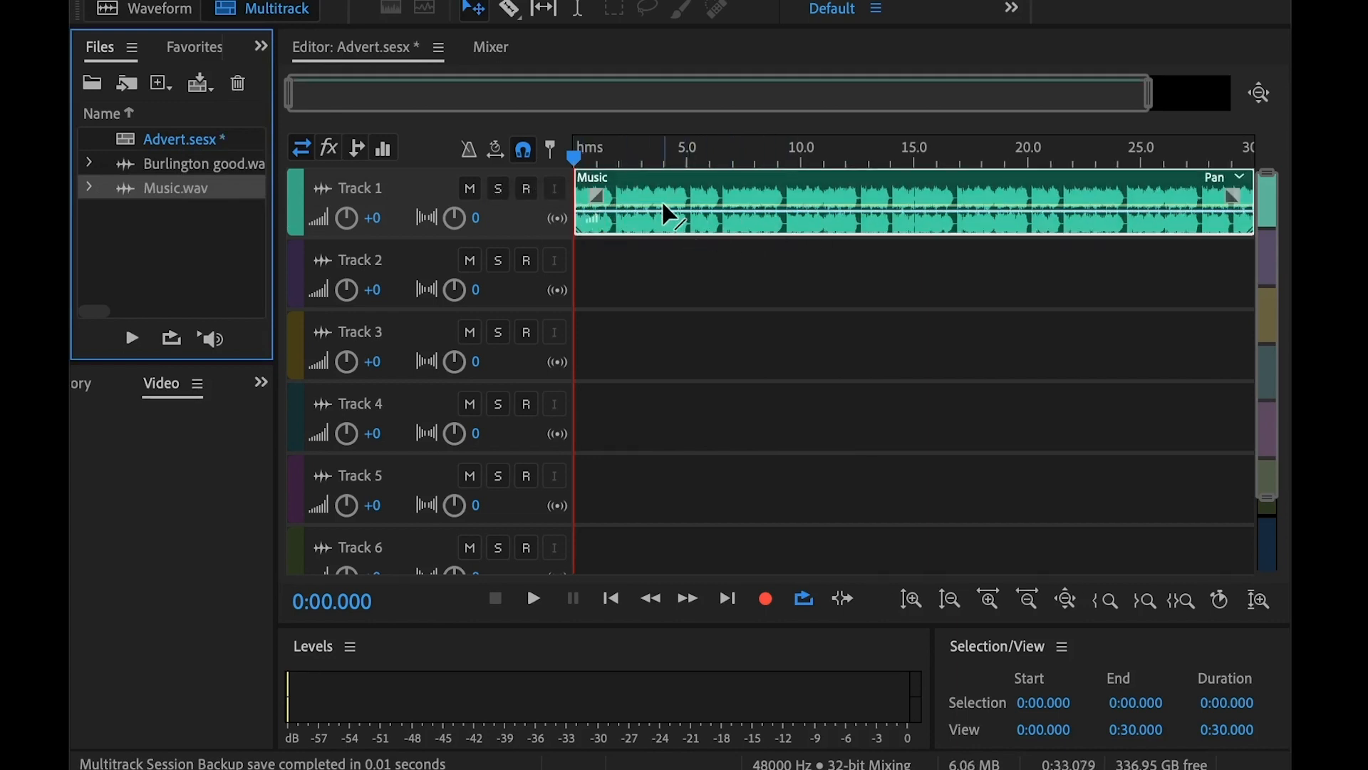
drag(177, 164, 585, 281)
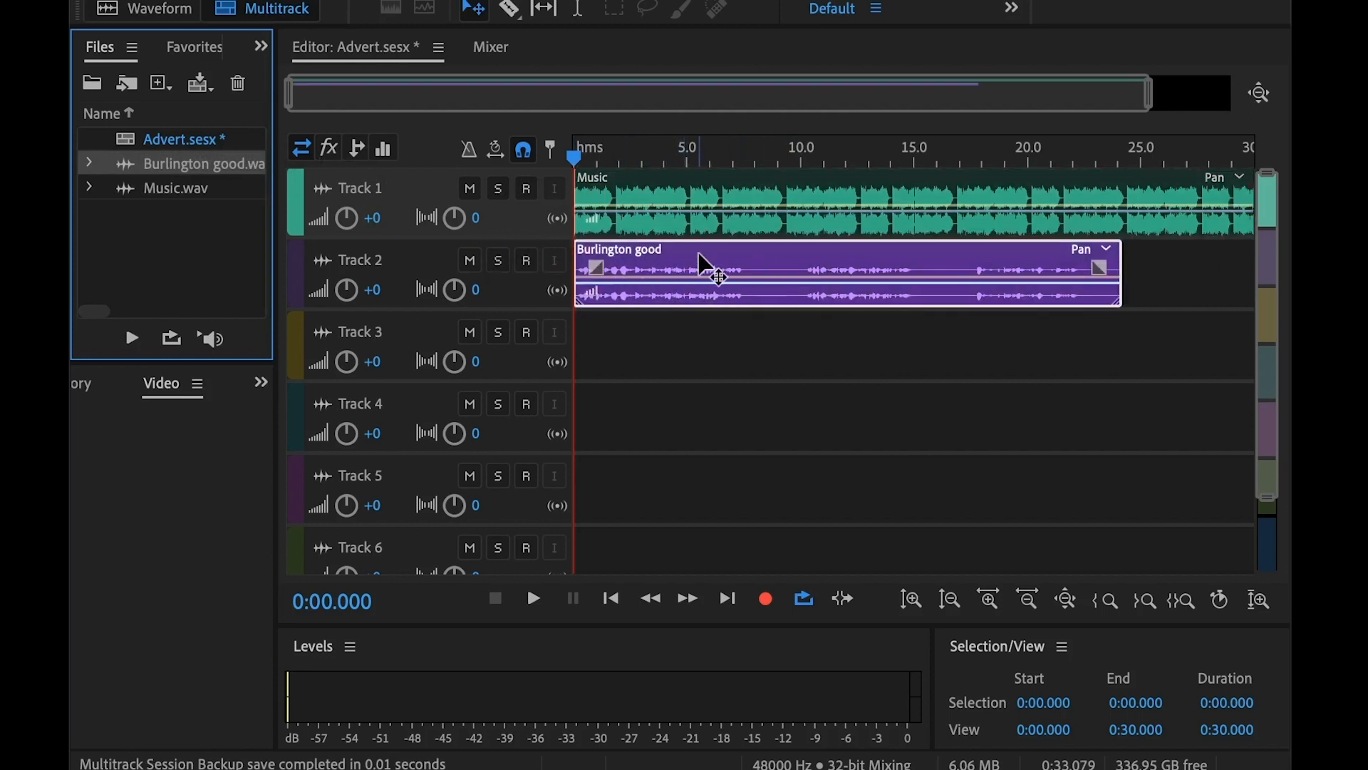
Step: Increase the height of all tracks, and make Track 1 taller still to reveal its input and automation controls
scroll(455, 248, up, 1)
scroll(454, 248, up, 3)
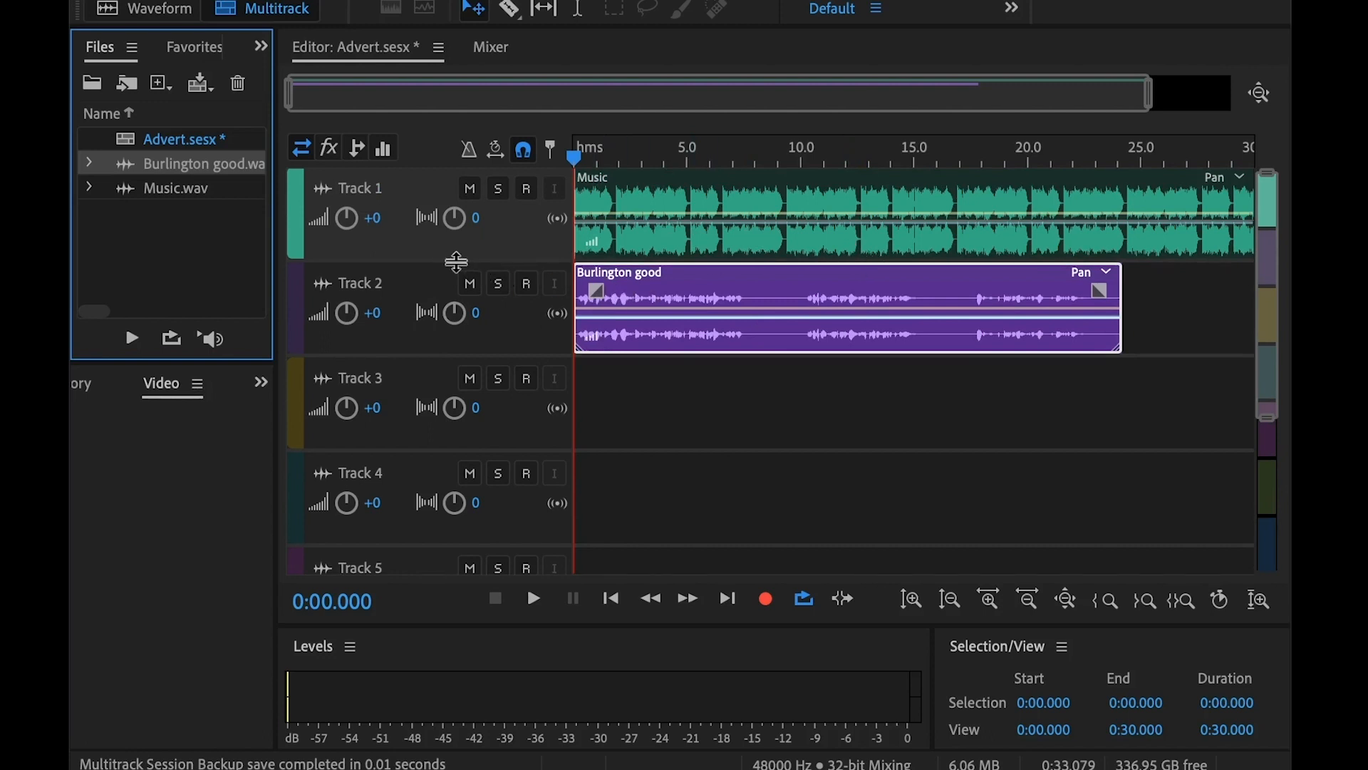
drag(457, 266, 464, 304)
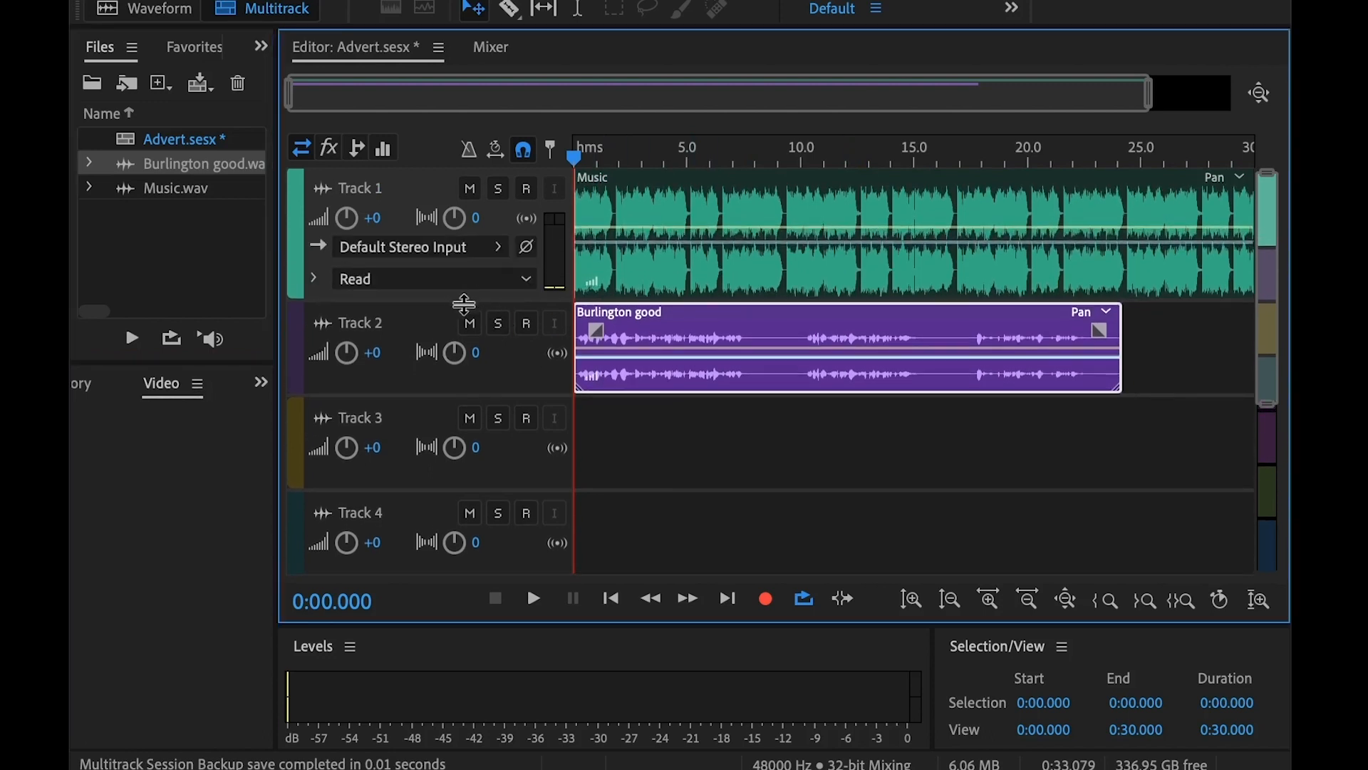
Step: Normalize the Burlington good voice clip to -0.1 dB in the waveform view and return to the Advert session
click(900, 402)
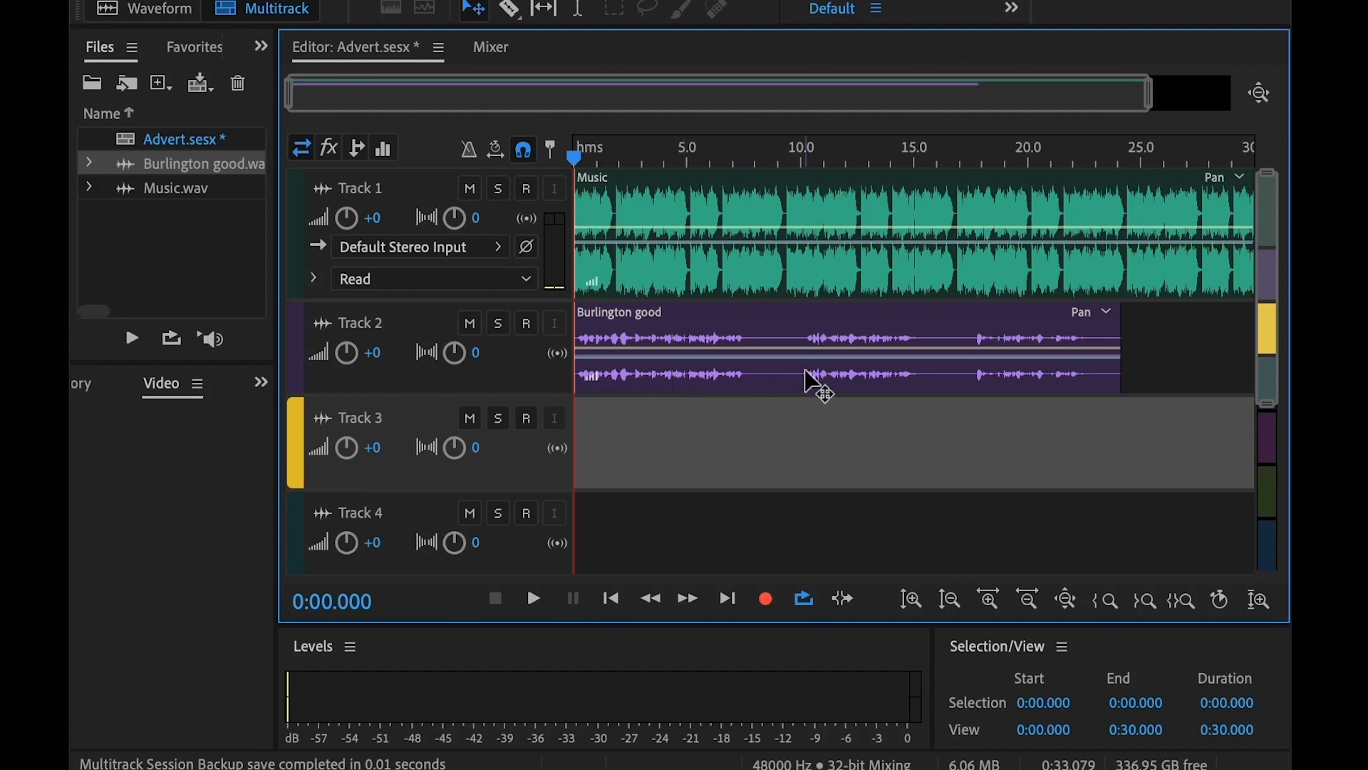
click(758, 388)
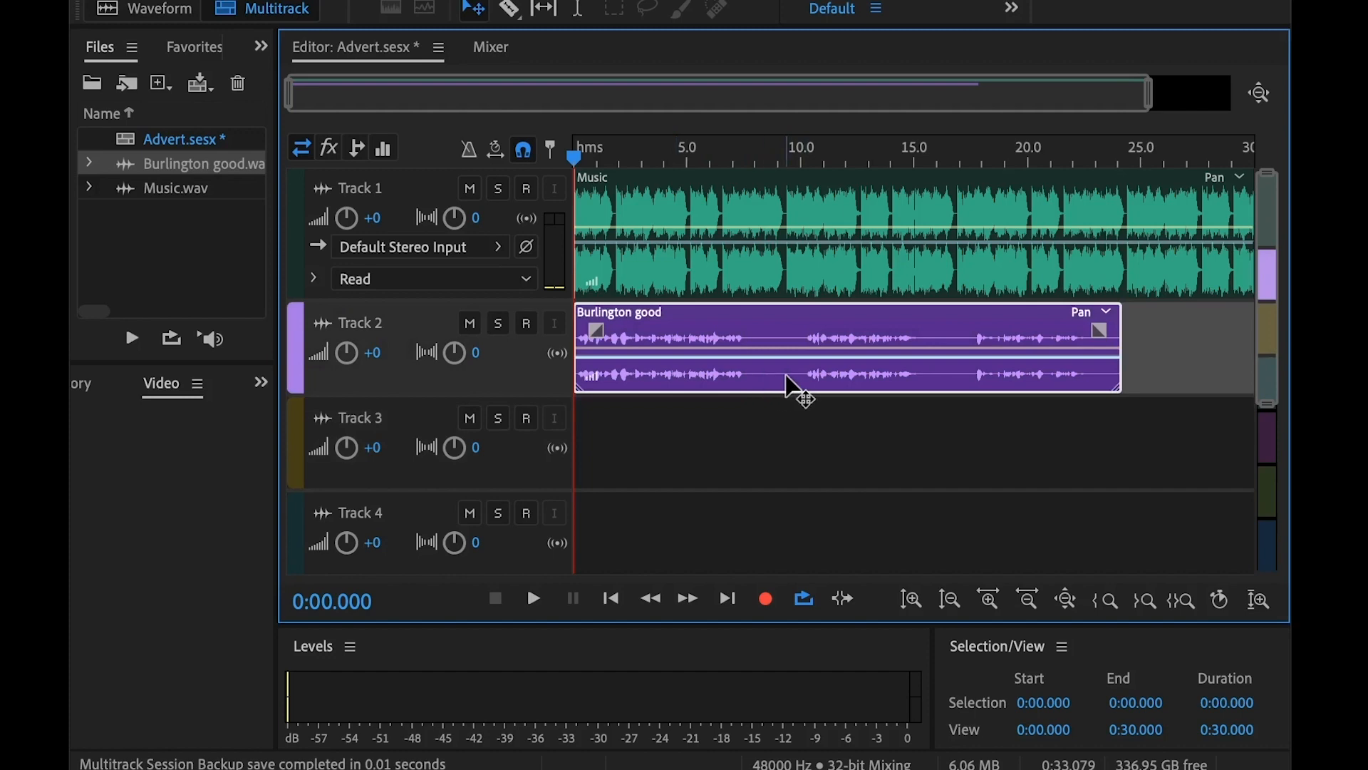
double_click(795, 387)
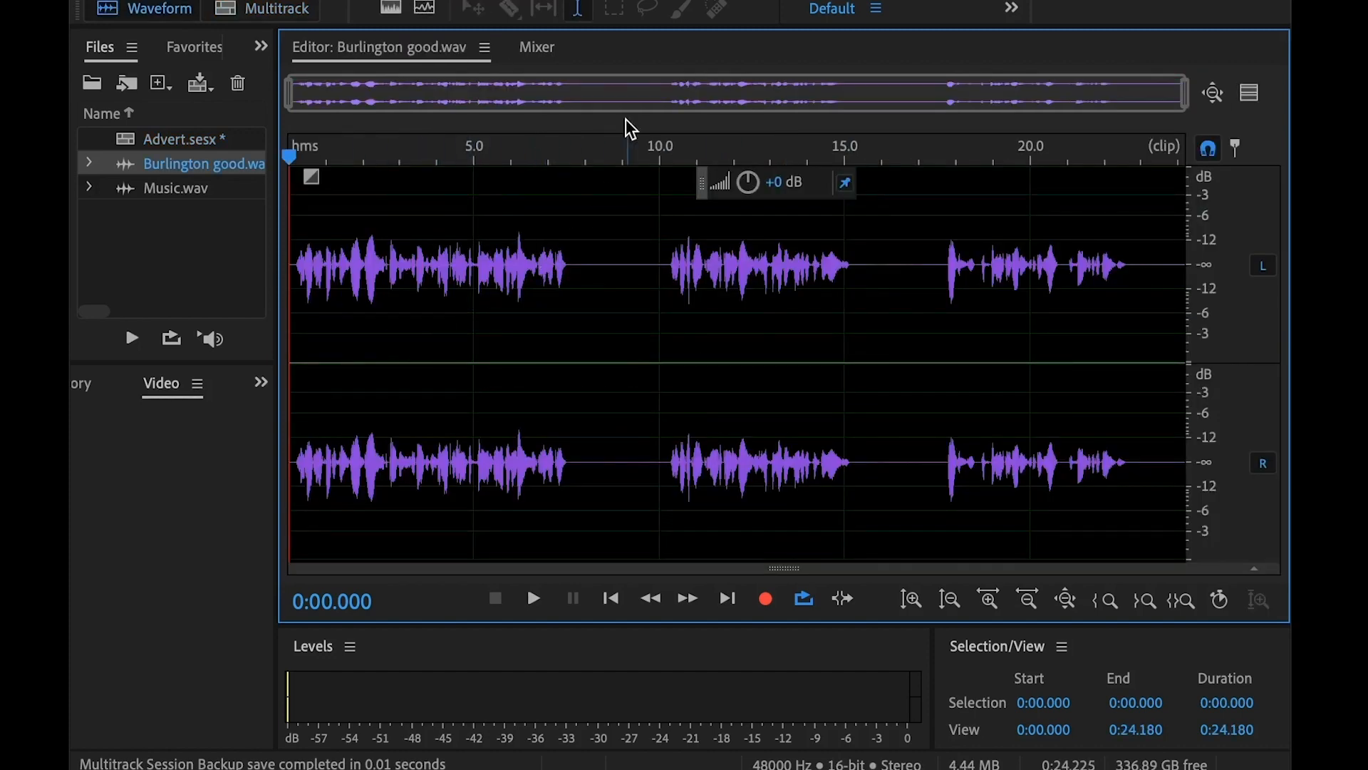
click(682, 1)
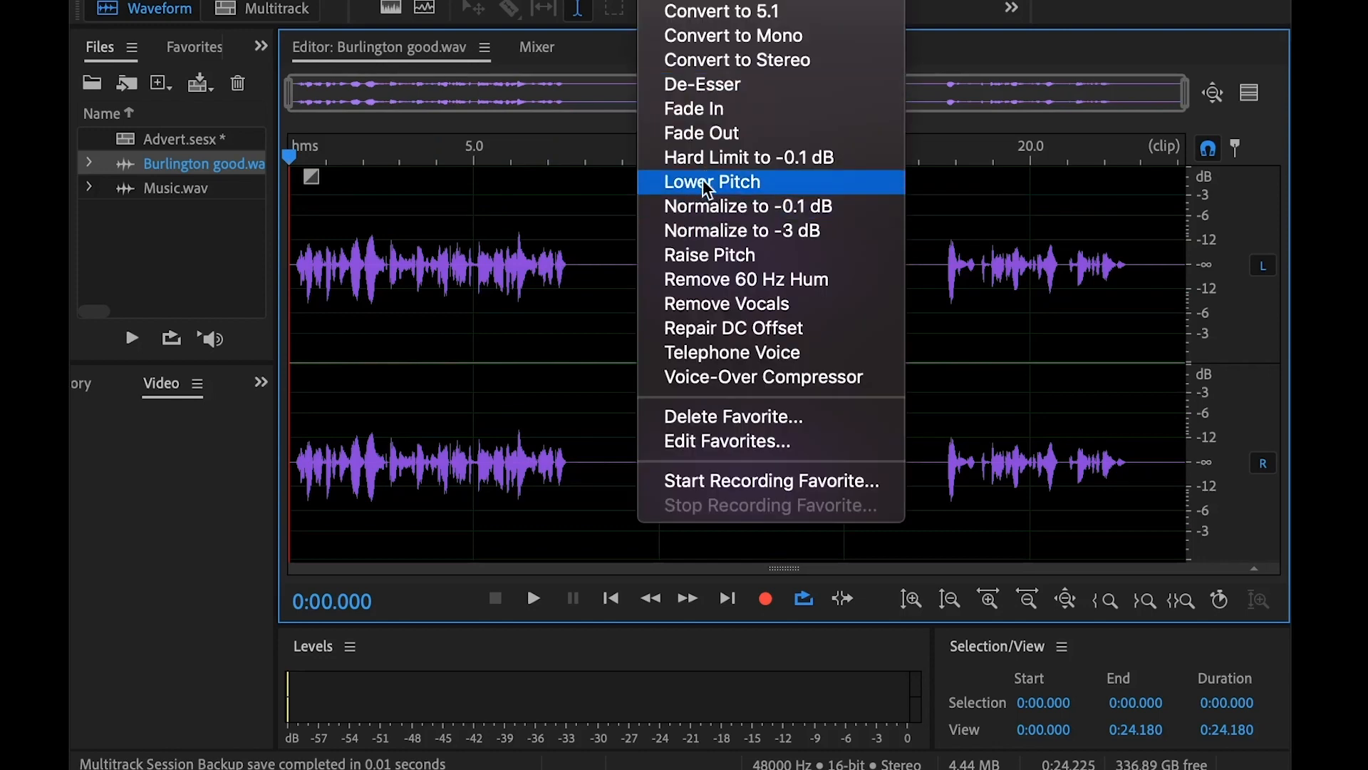
click(801, 206)
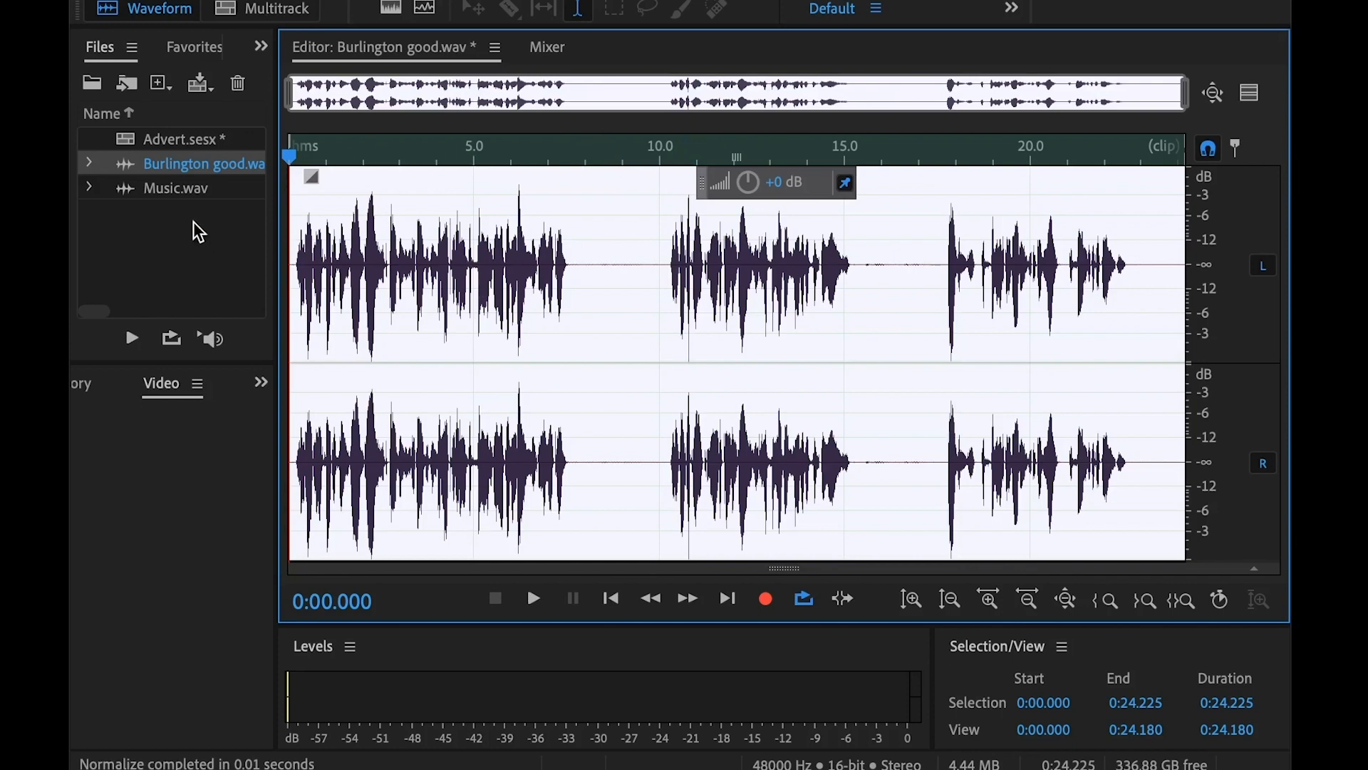
double_click(168, 139)
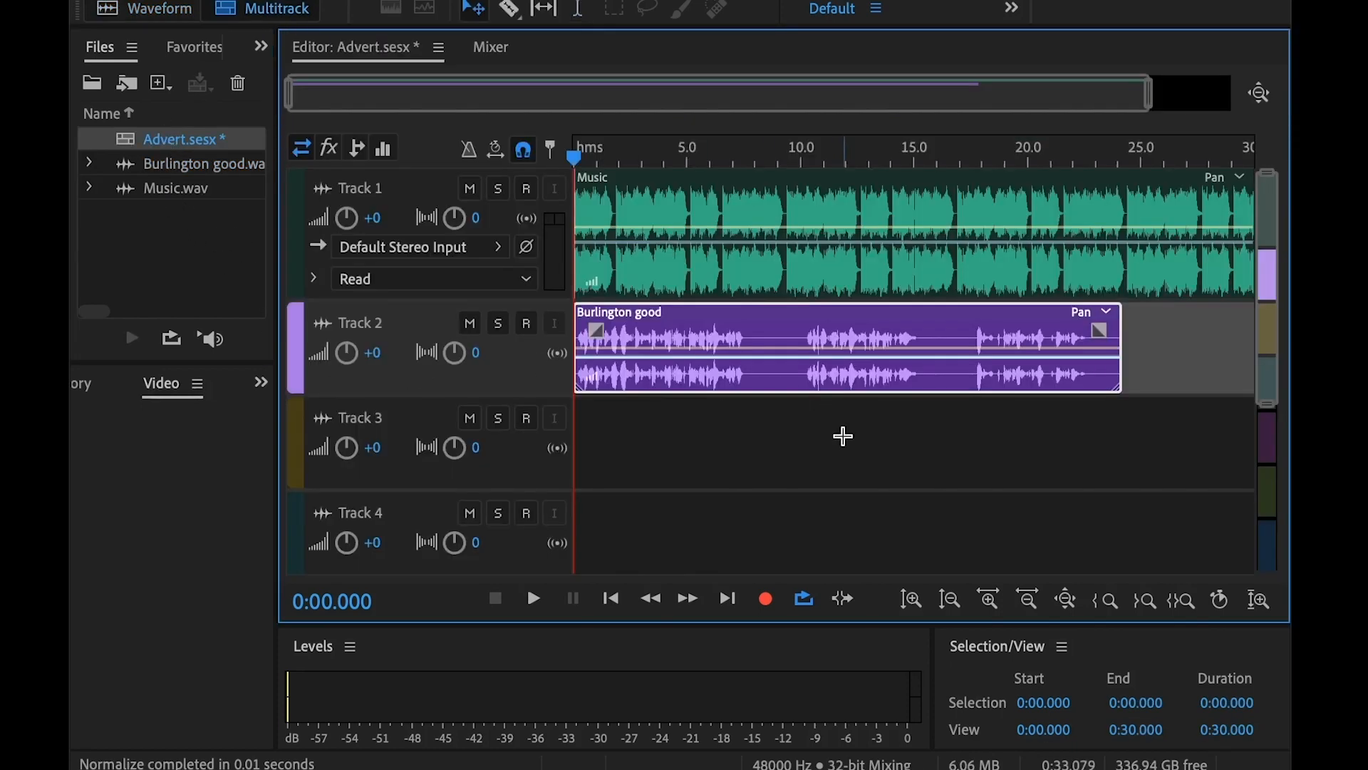
Step: Reopen the Burlington good clip's waveform, review the favorite effects without applying any, and return to the Advert session
click(843, 435)
click(738, 386)
double_click(724, 388)
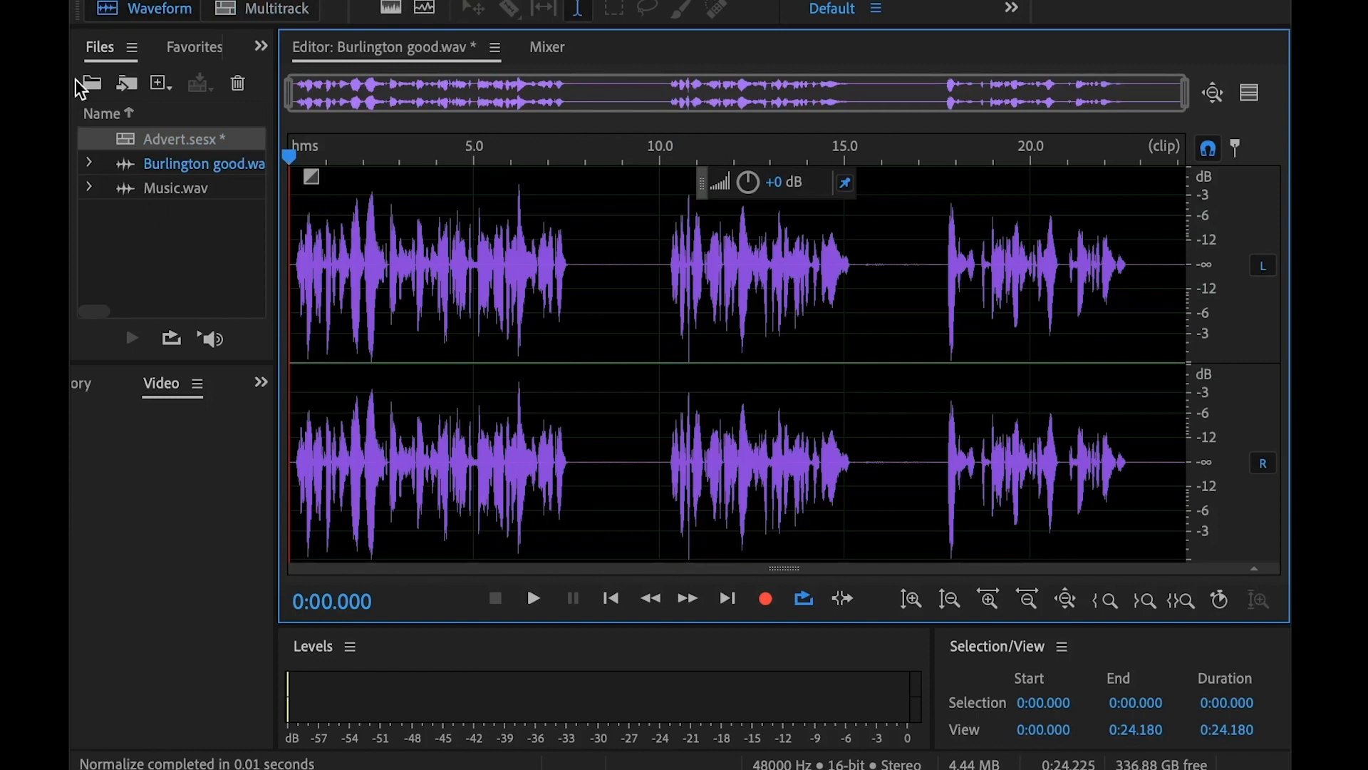
click(669, 1)
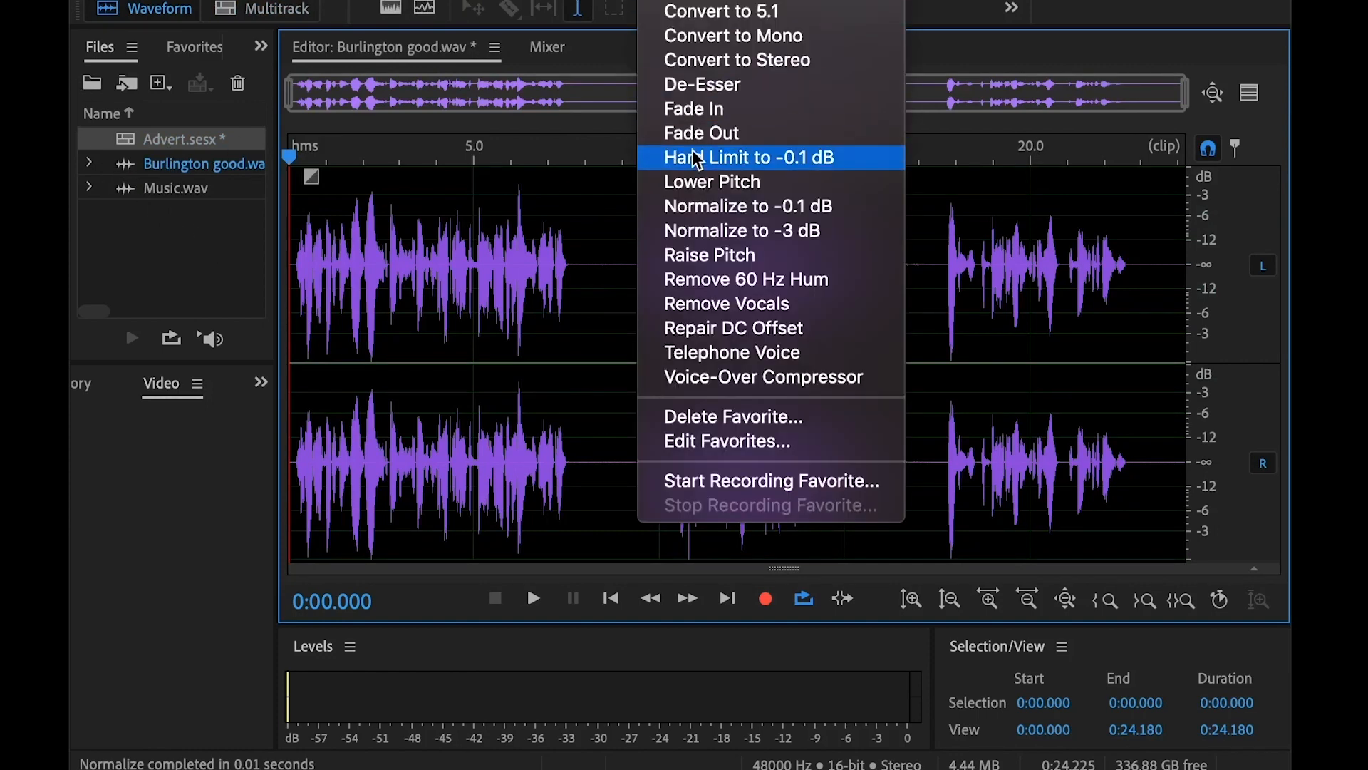
click(200, 288)
double_click(174, 137)
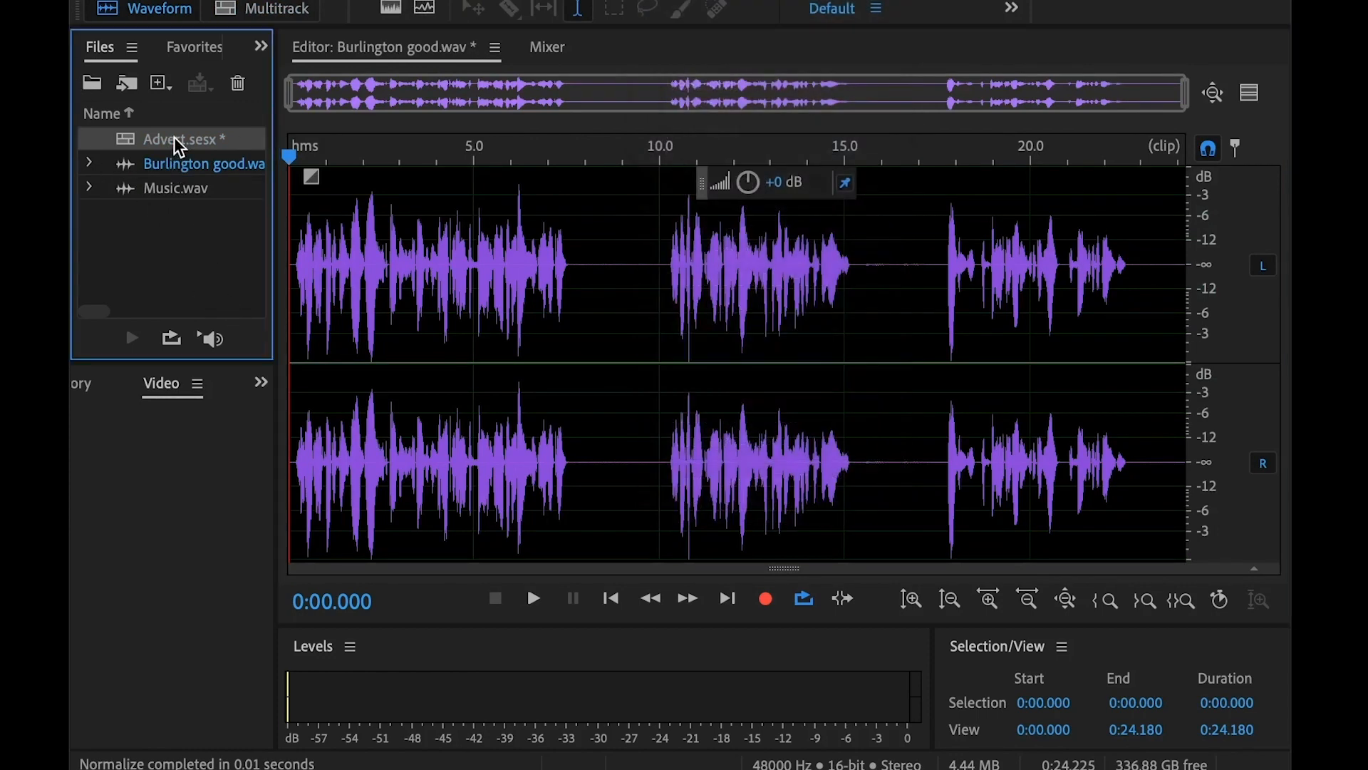
Step: Play the first few seconds of the Advert session to hear the music and voice together
click(767, 459)
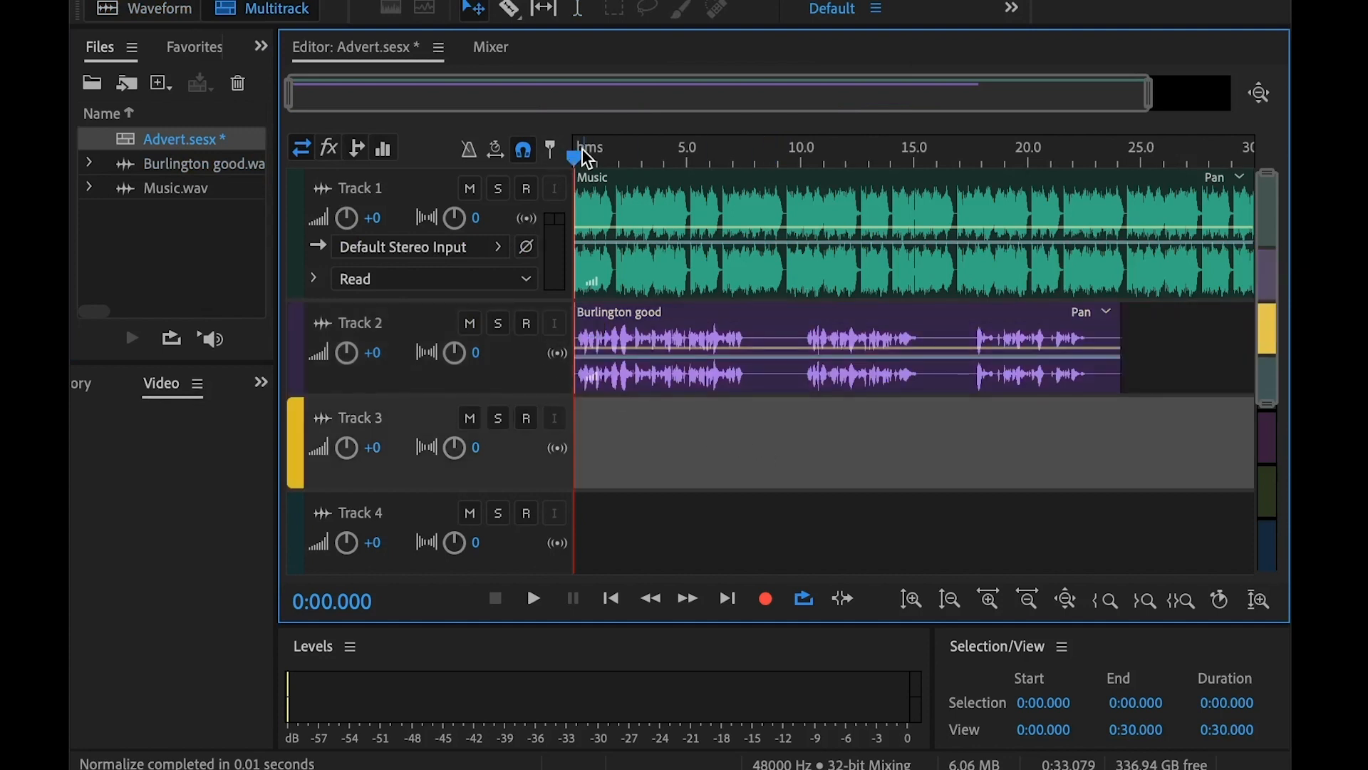
key(space)
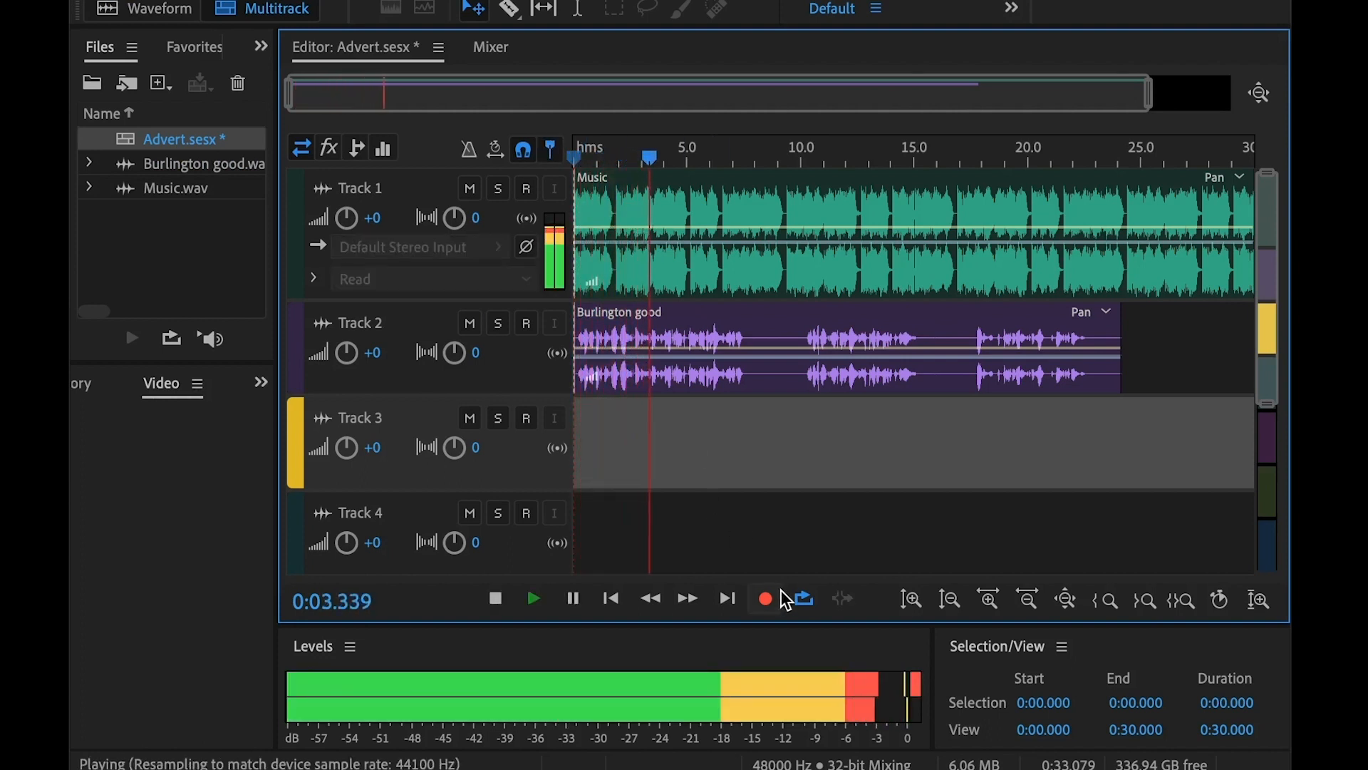
key(space)
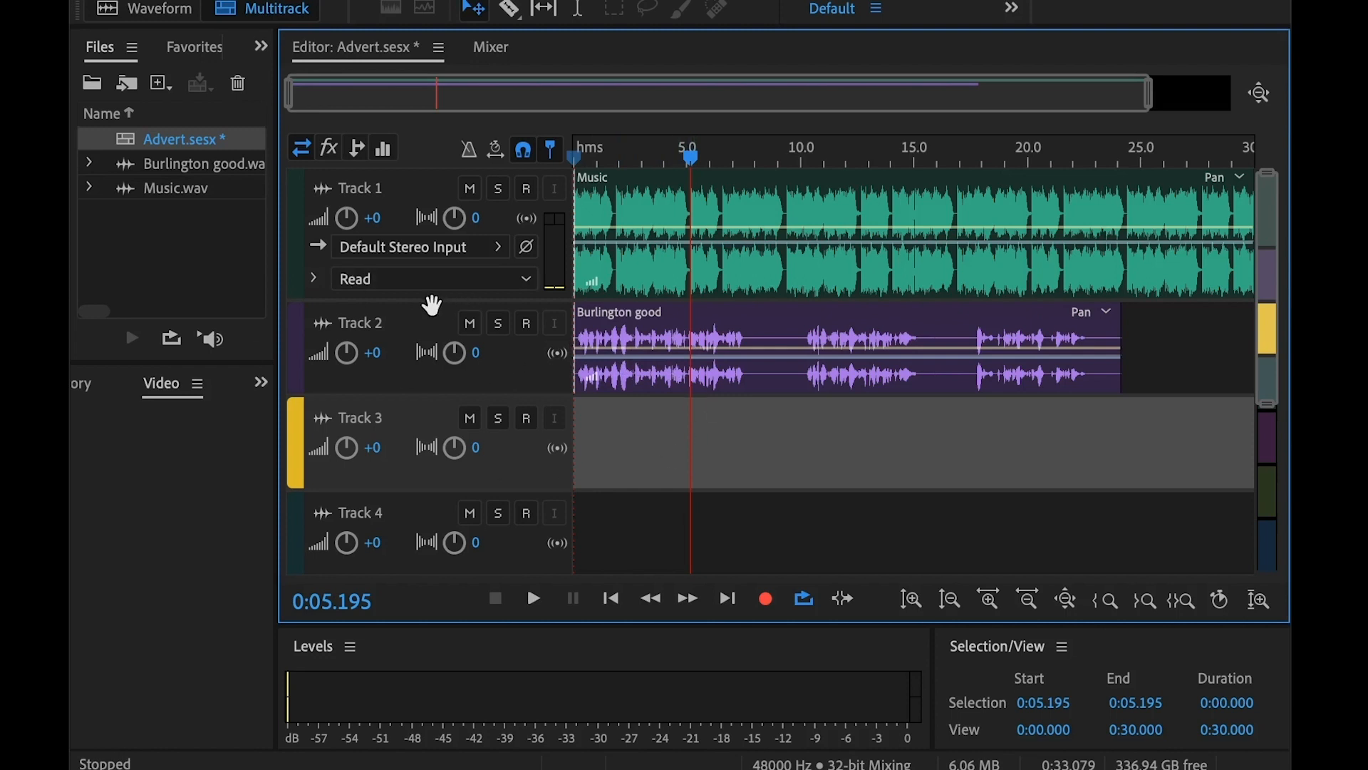
Step: Make Track 2 taller and expand Track 1's automation lane to show its volume envelope
drag(430, 394, 433, 456)
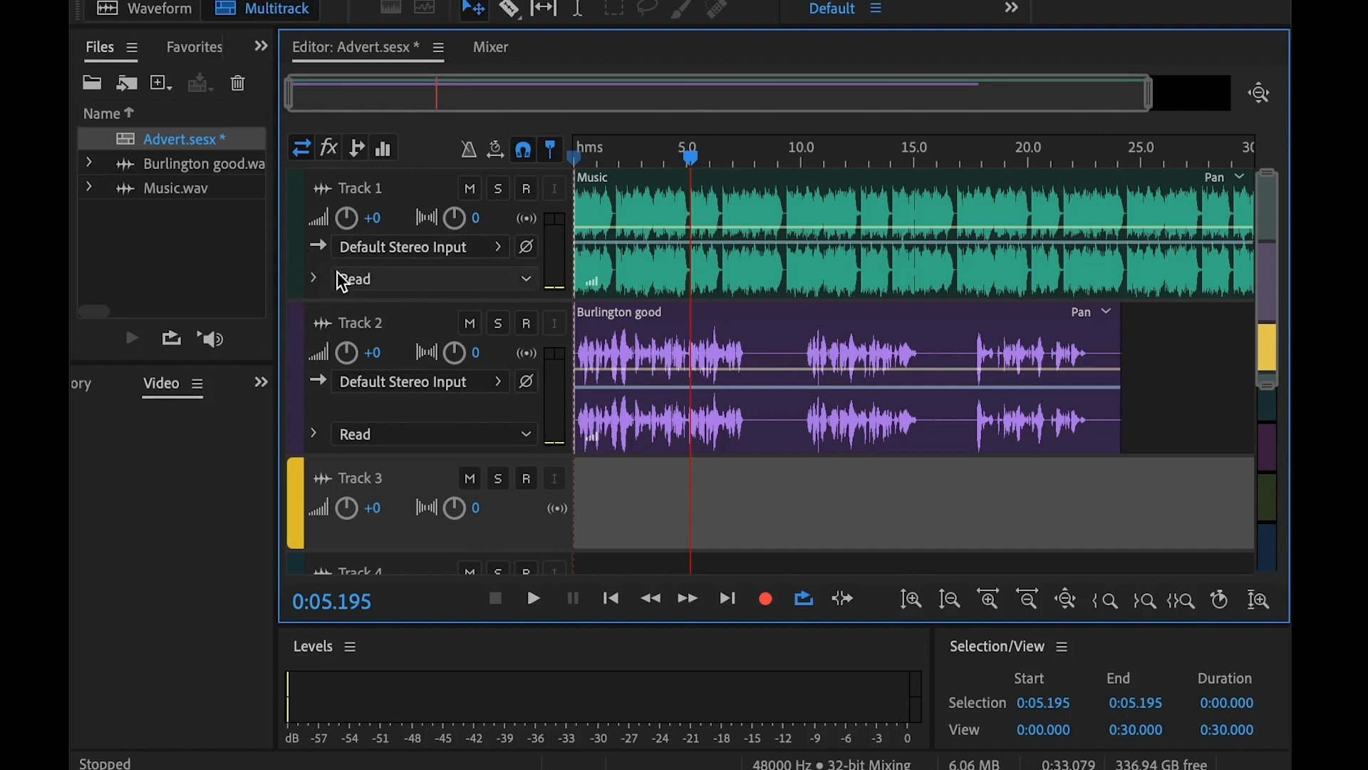
click(314, 280)
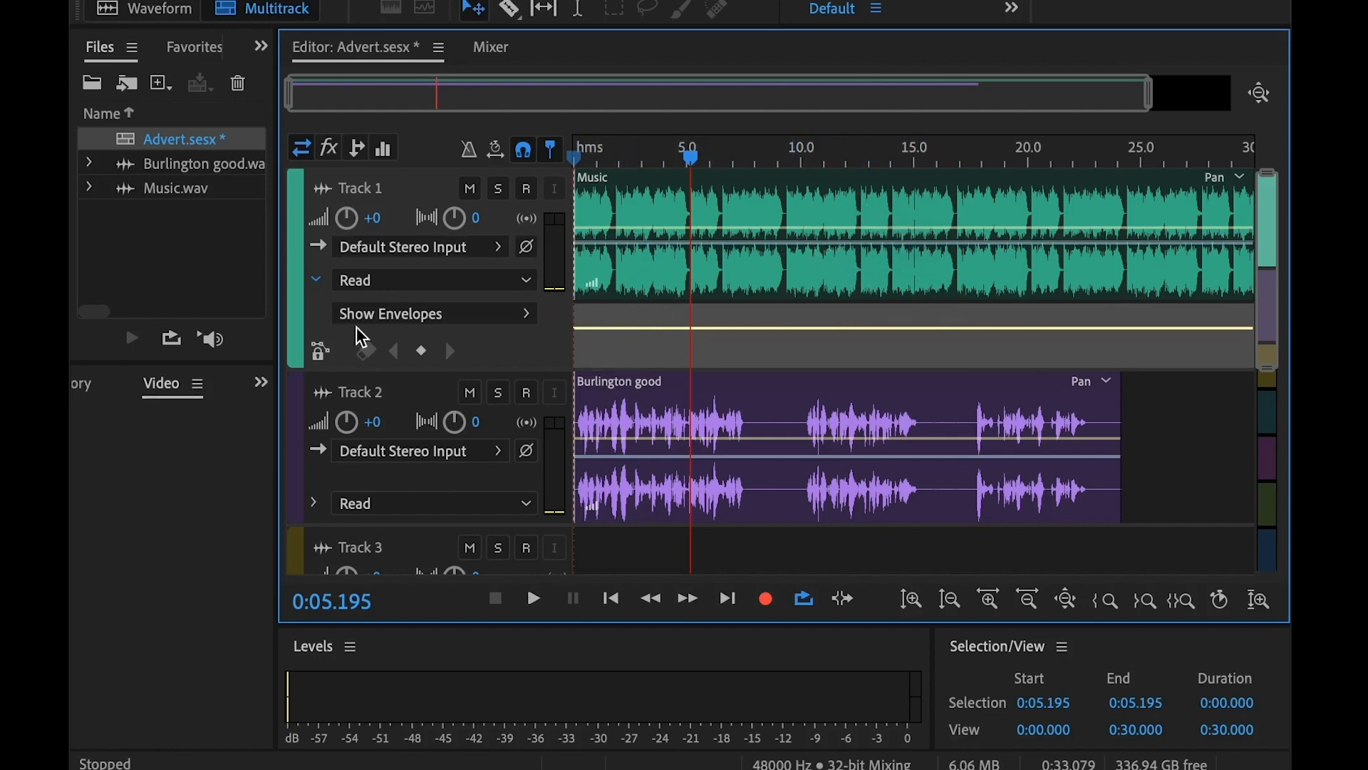
click(317, 280)
click(318, 280)
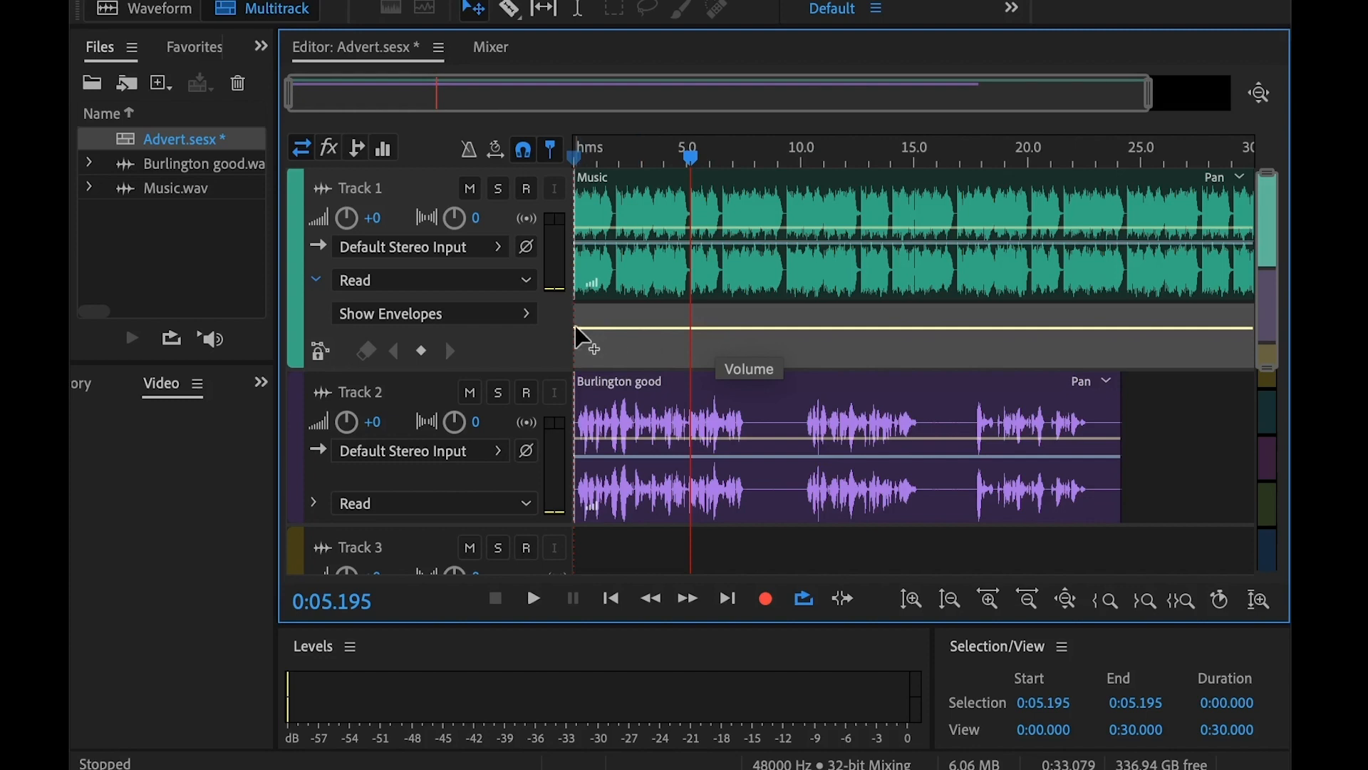
Step: Add Track 1 volume keyframes at the music's start and end, and pull the envelope down at about 13 seconds
click(1153, 98)
drag(376, 96, 68, 95)
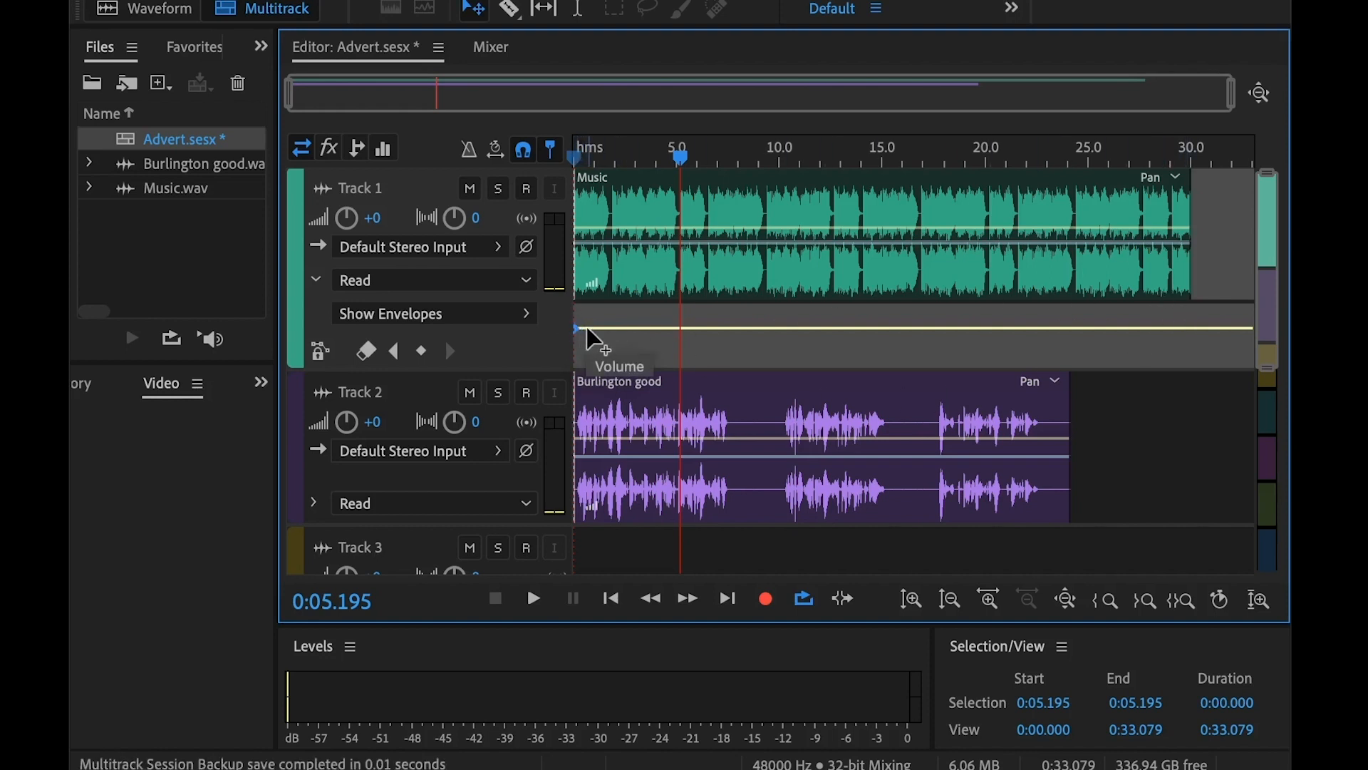
click(1195, 328)
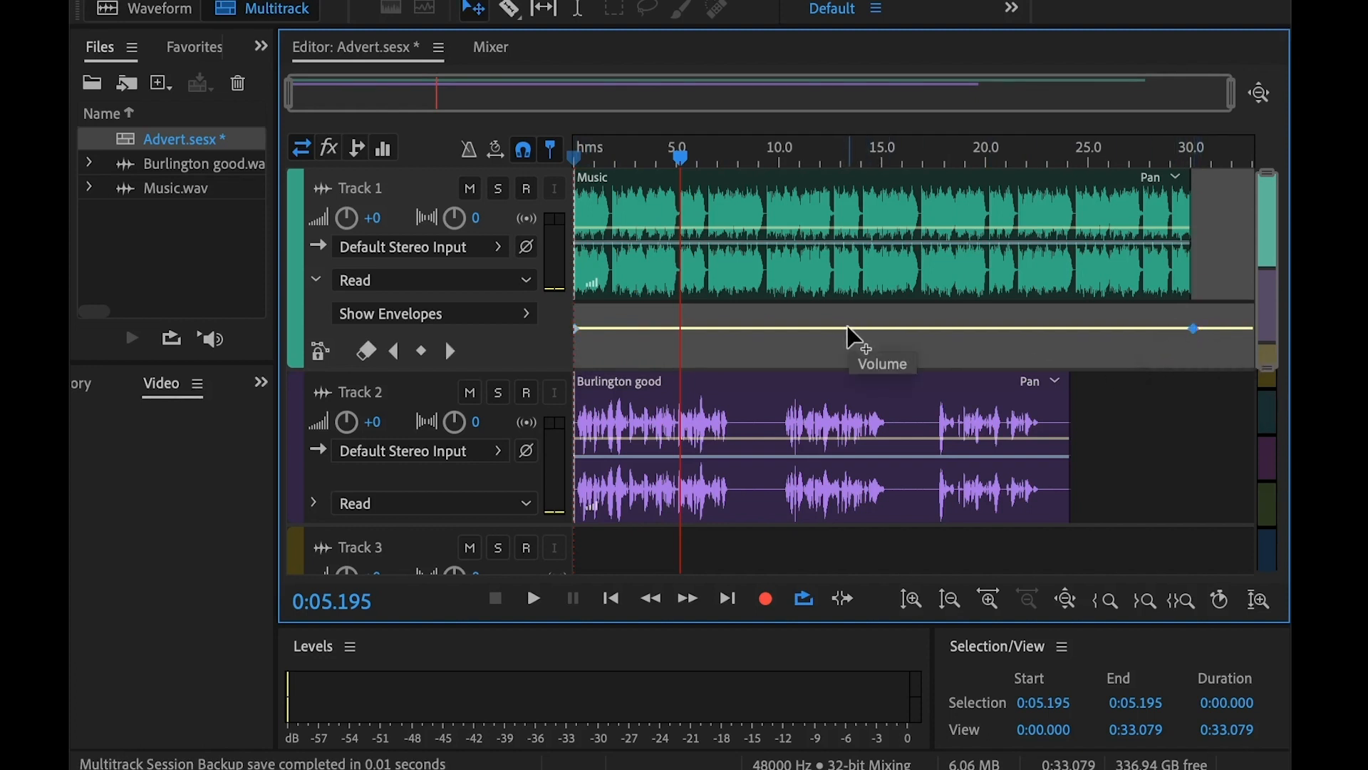
mouse_move(848, 326)
mouse_down()
mouse_move(848, 311)
mouse_move(848, 362)
mouse_move(848, 314)
mouse_move(842, 349)
mouse_up()
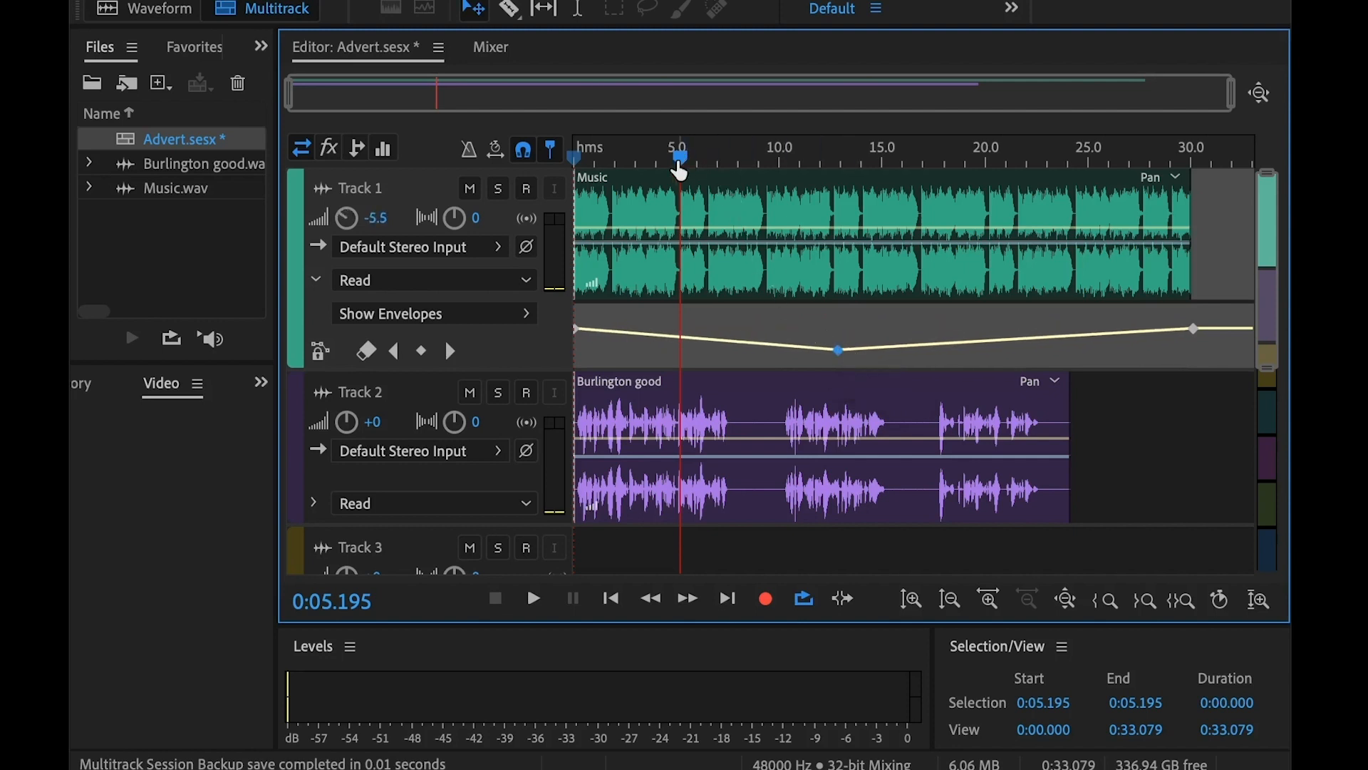
key(super+Tab)
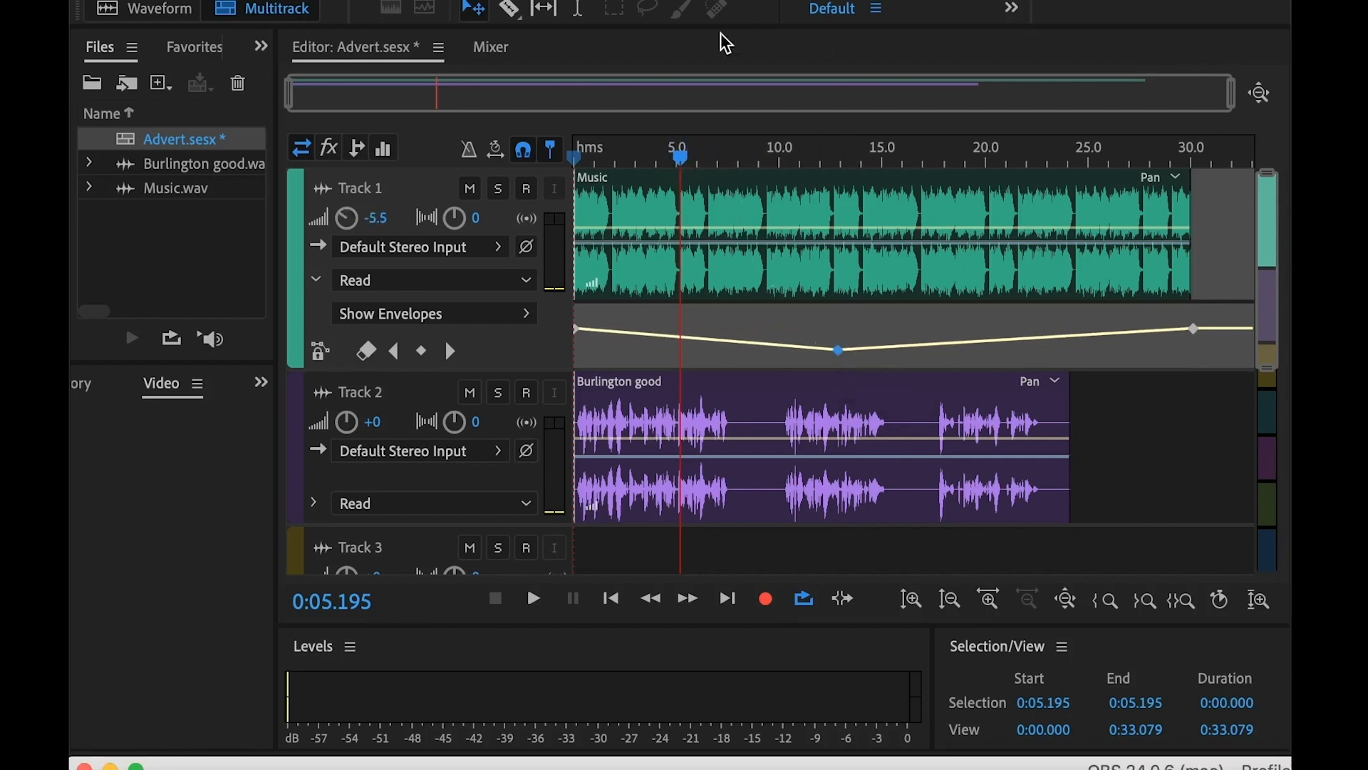
Step: Return the playhead to the session's start and shift the Burlington good clip to begin at about 0.8 seconds
click(682, 159)
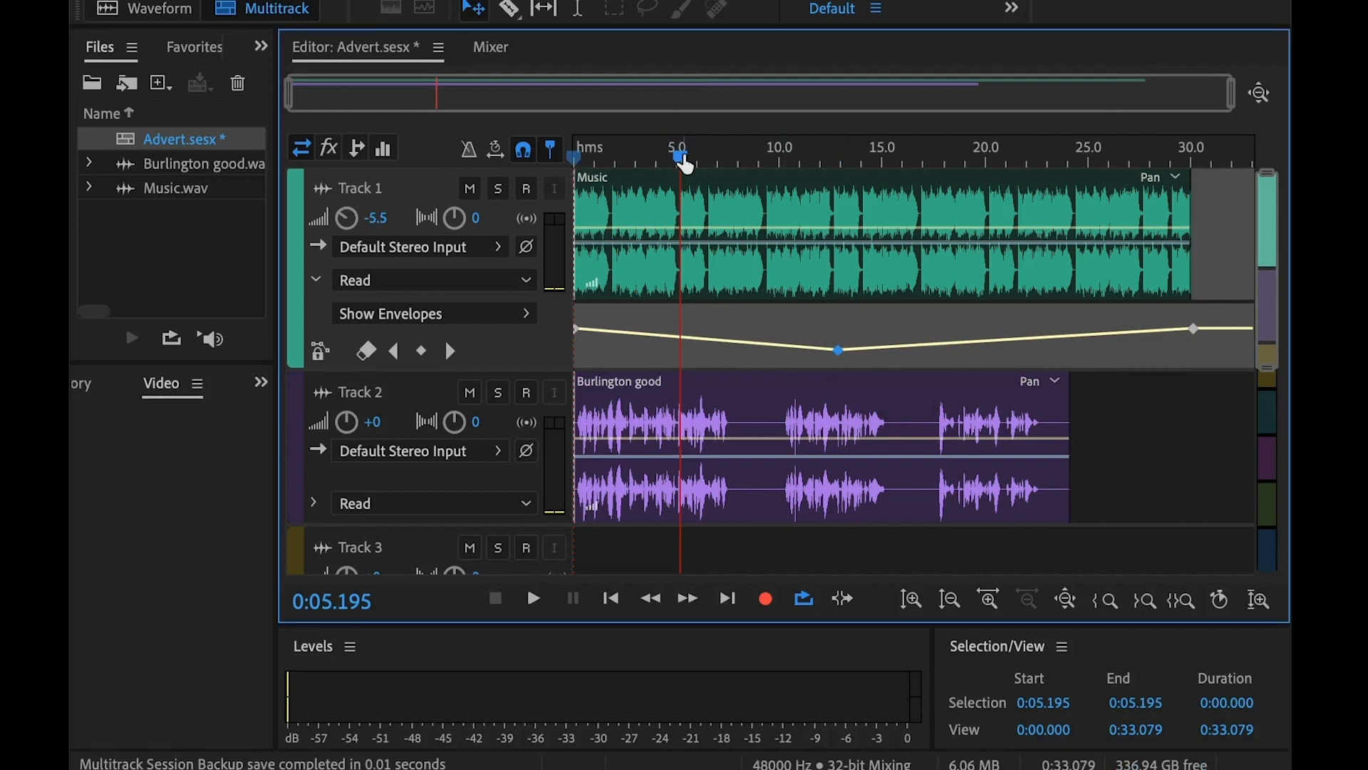
drag(681, 157, 572, 158)
key(super+Tab)
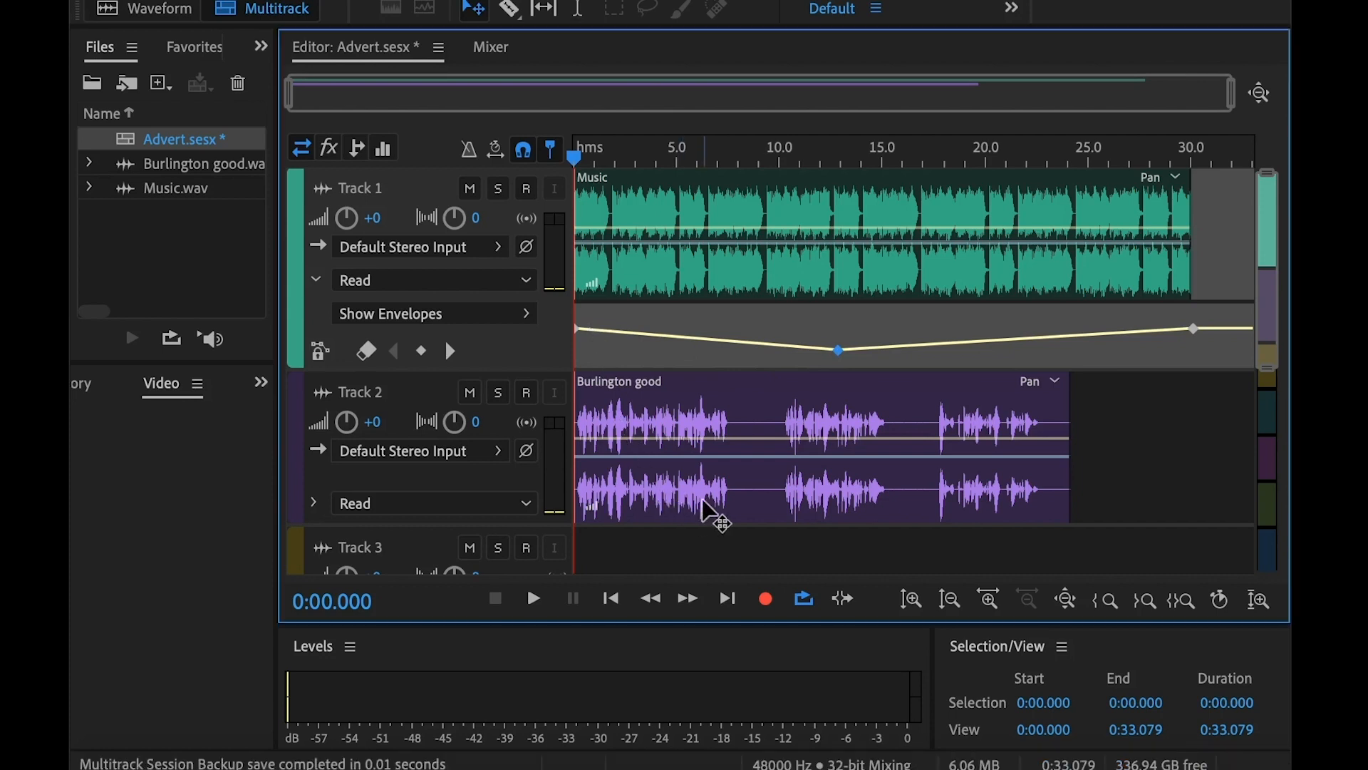
drag(704, 501, 715, 507)
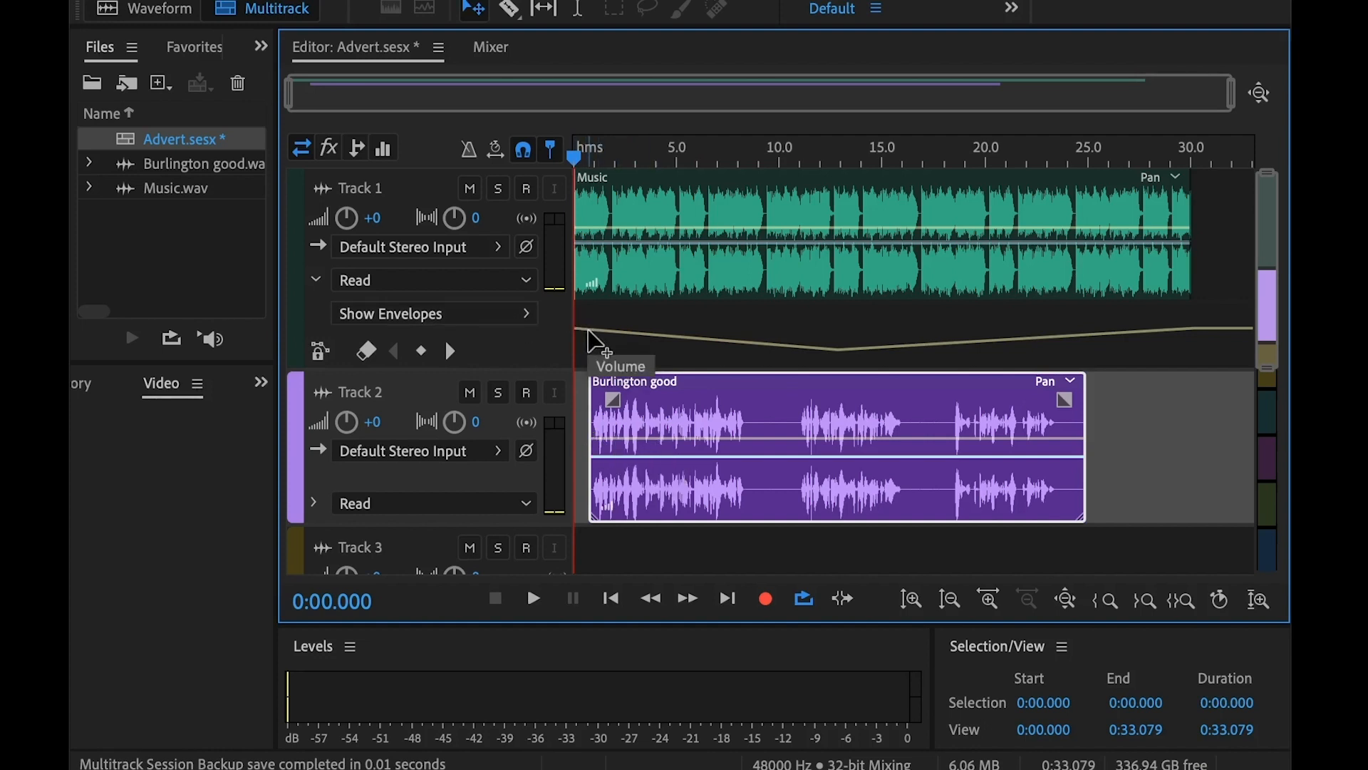
Step: Delete the Track 1 volume keyframes at about 10 and 13 seconds, leaving only those at the music's start and end
click(775, 345)
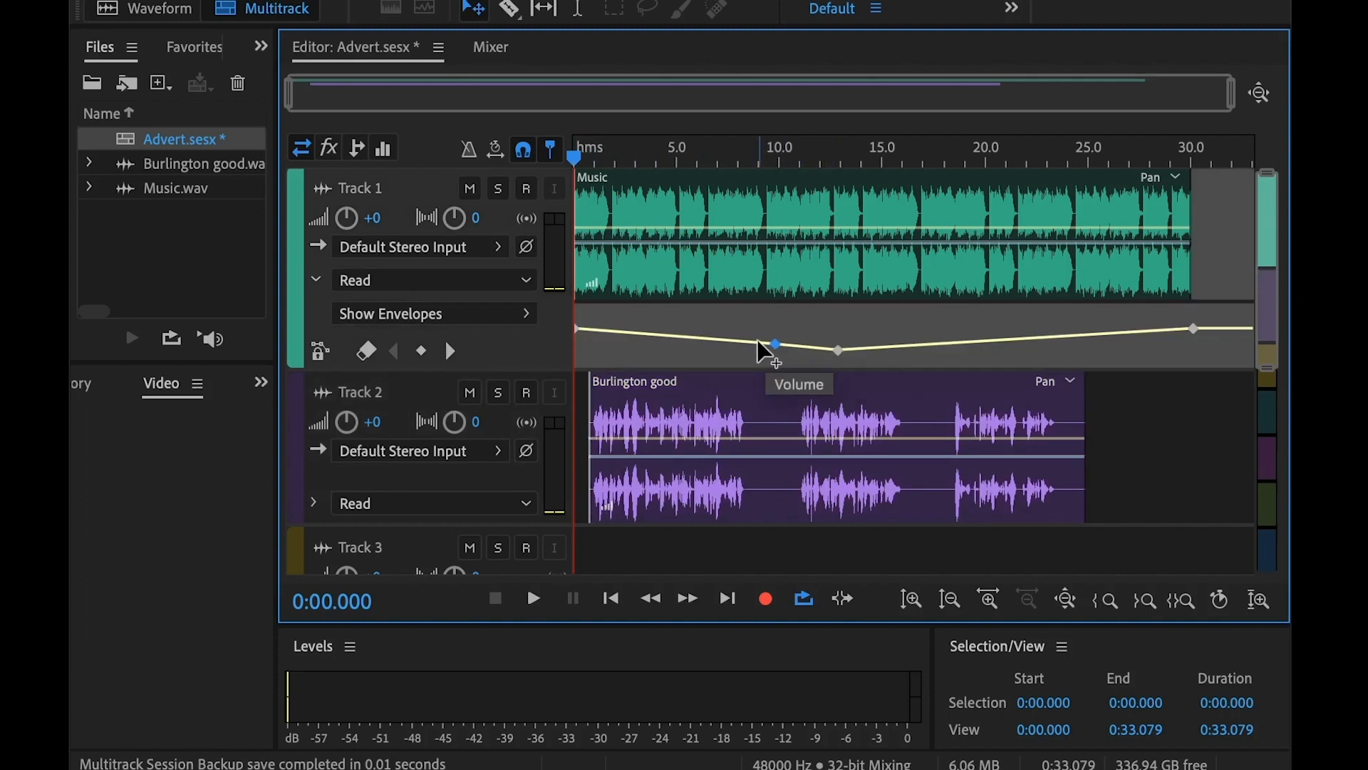
right_click(776, 349)
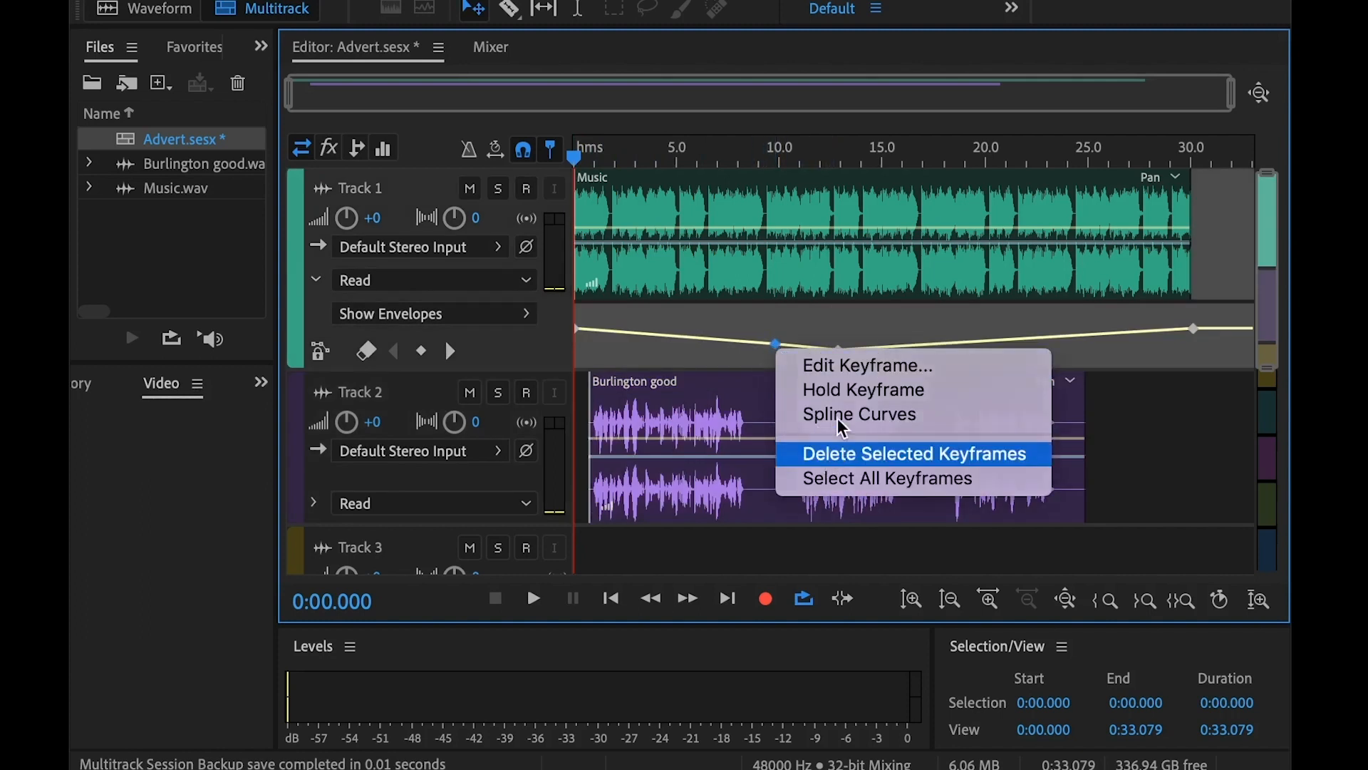
click(837, 452)
right_click(840, 352)
click(872, 452)
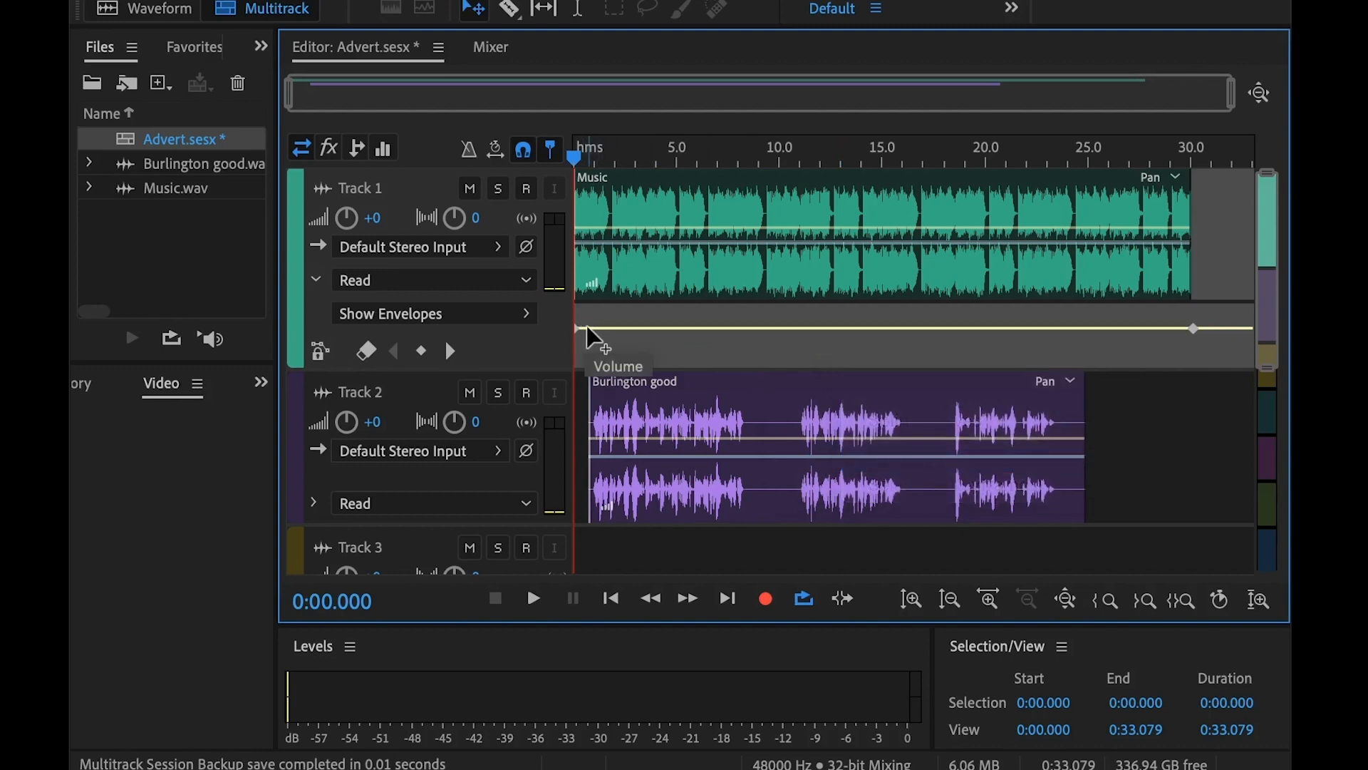
Step: Add Track 1 volume keyframes at the voice's start and just before the music's end, and lower both to about -13.2 dB
click(588, 329)
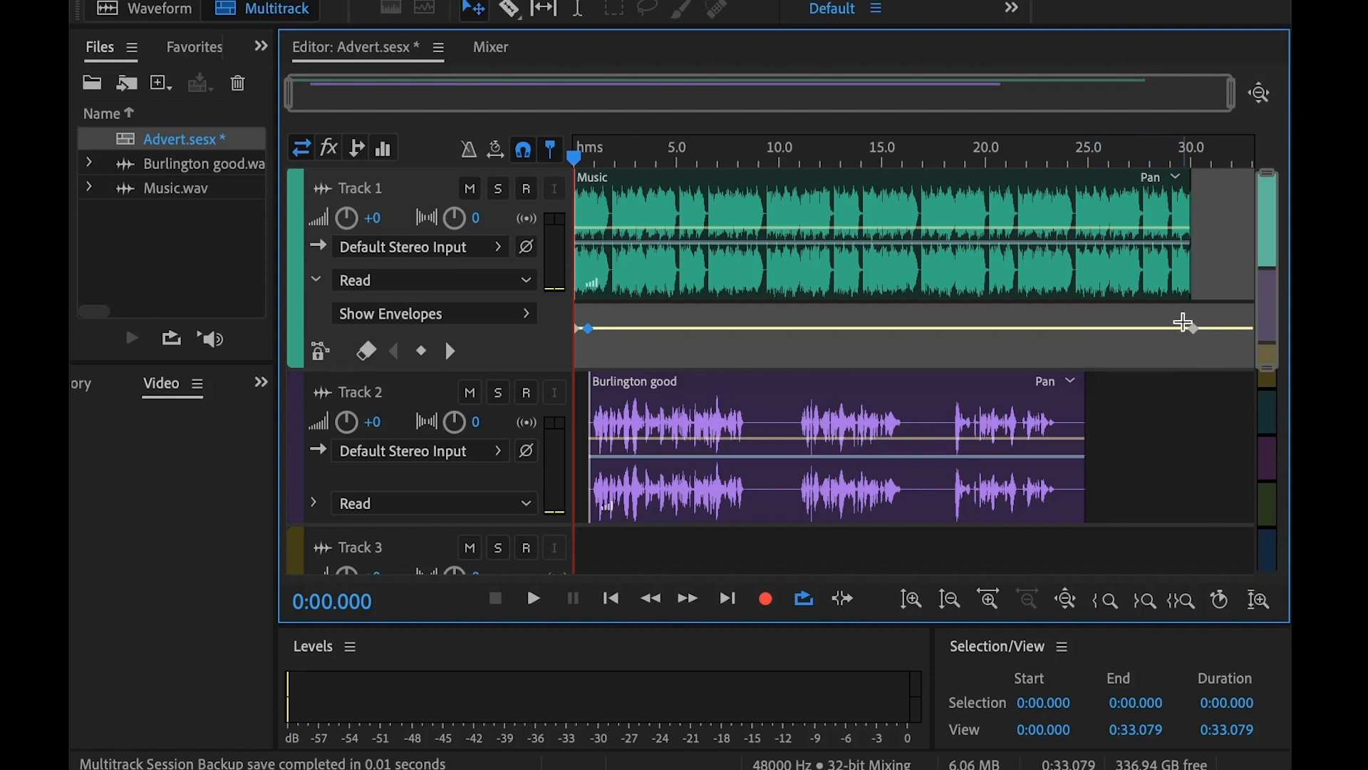
click(1192, 329)
mouse_move(588, 329)
mouse_down()
mouse_move(592, 359)
mouse_move(591, 348)
mouse_up()
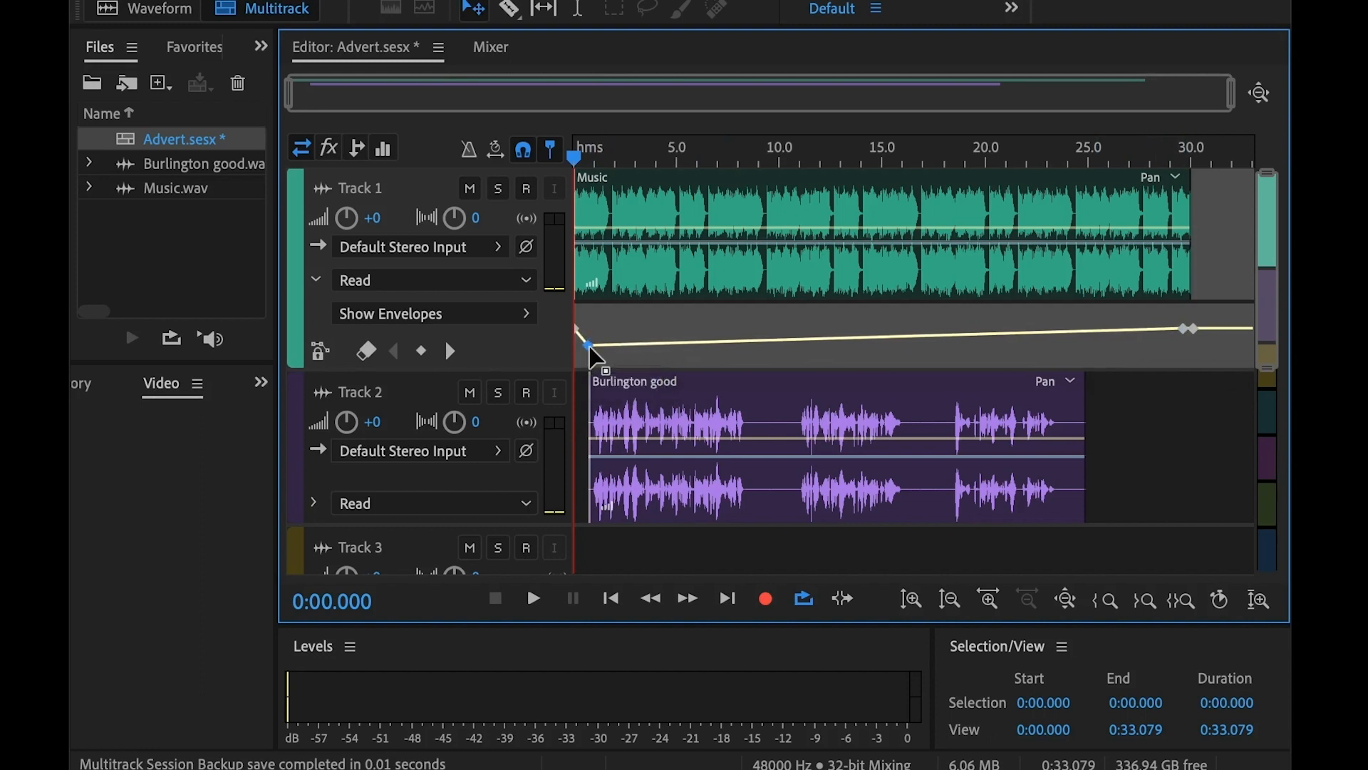
drag(1183, 328, 1177, 346)
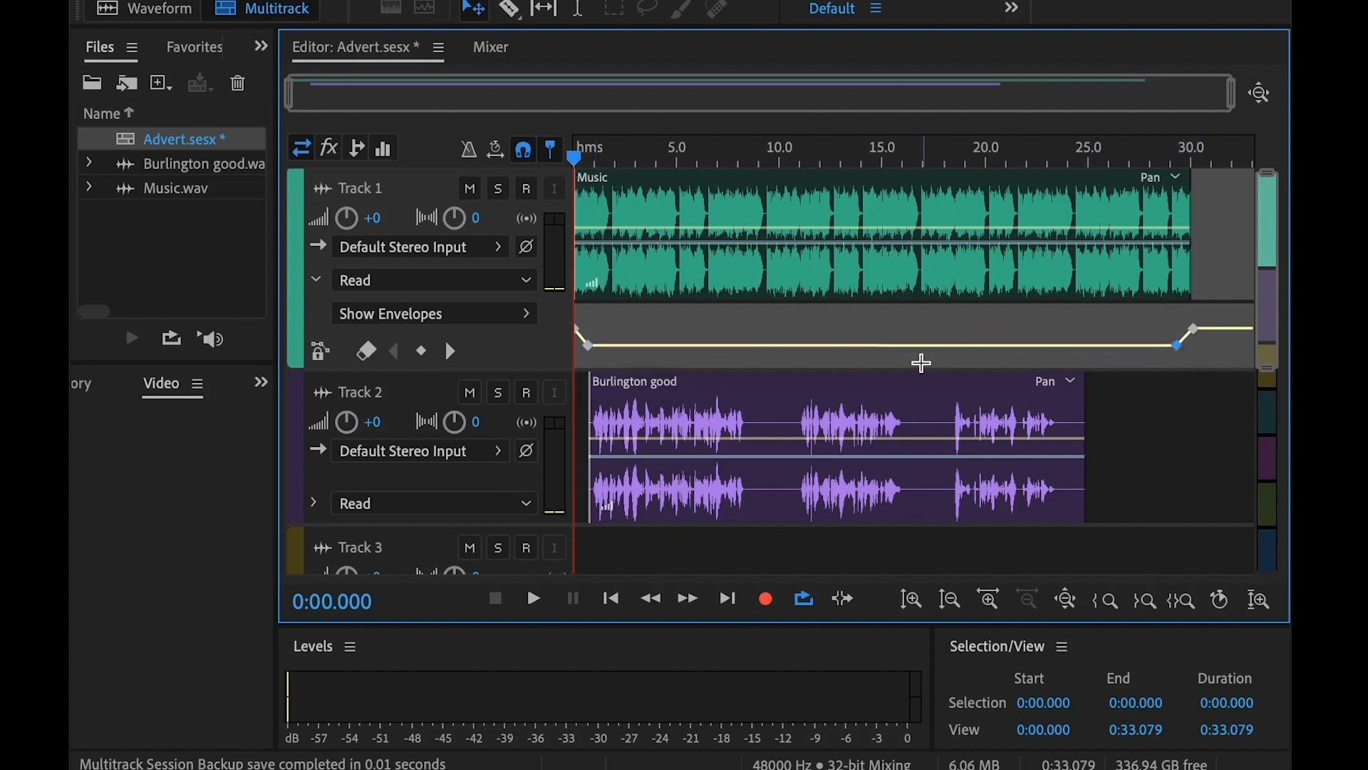
Step: Play the session from the start to check the lowered music beneath the voice
drag(589, 149, 518, 148)
key(space)
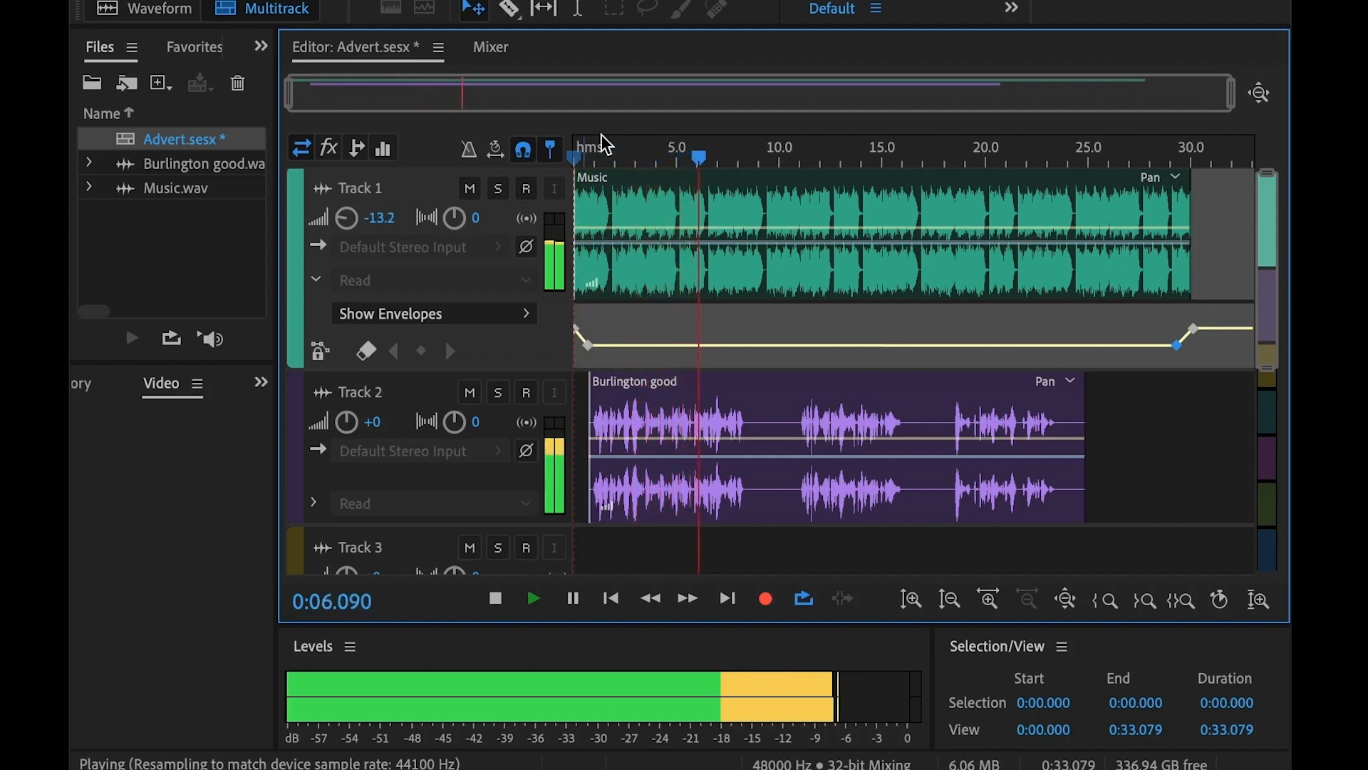
key(space)
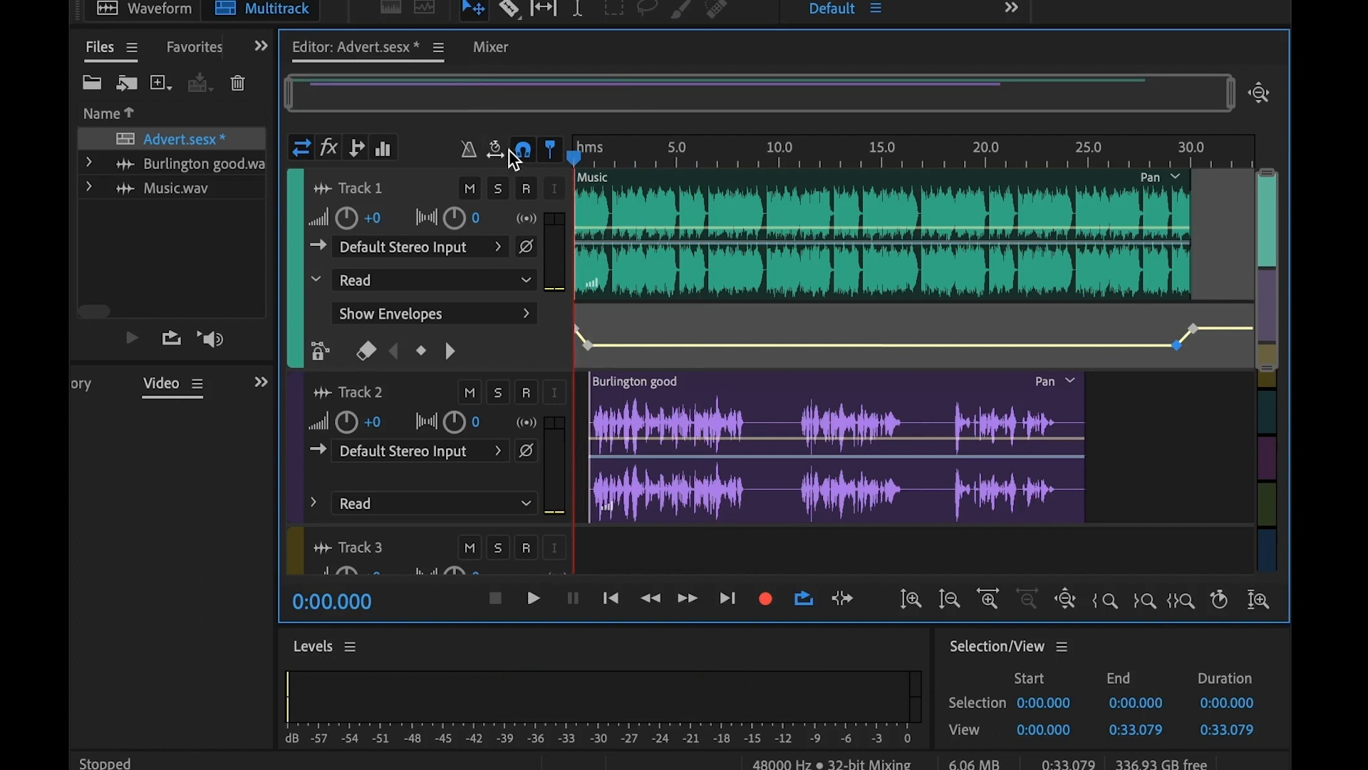
drag(593, 157, 569, 159)
key(space)
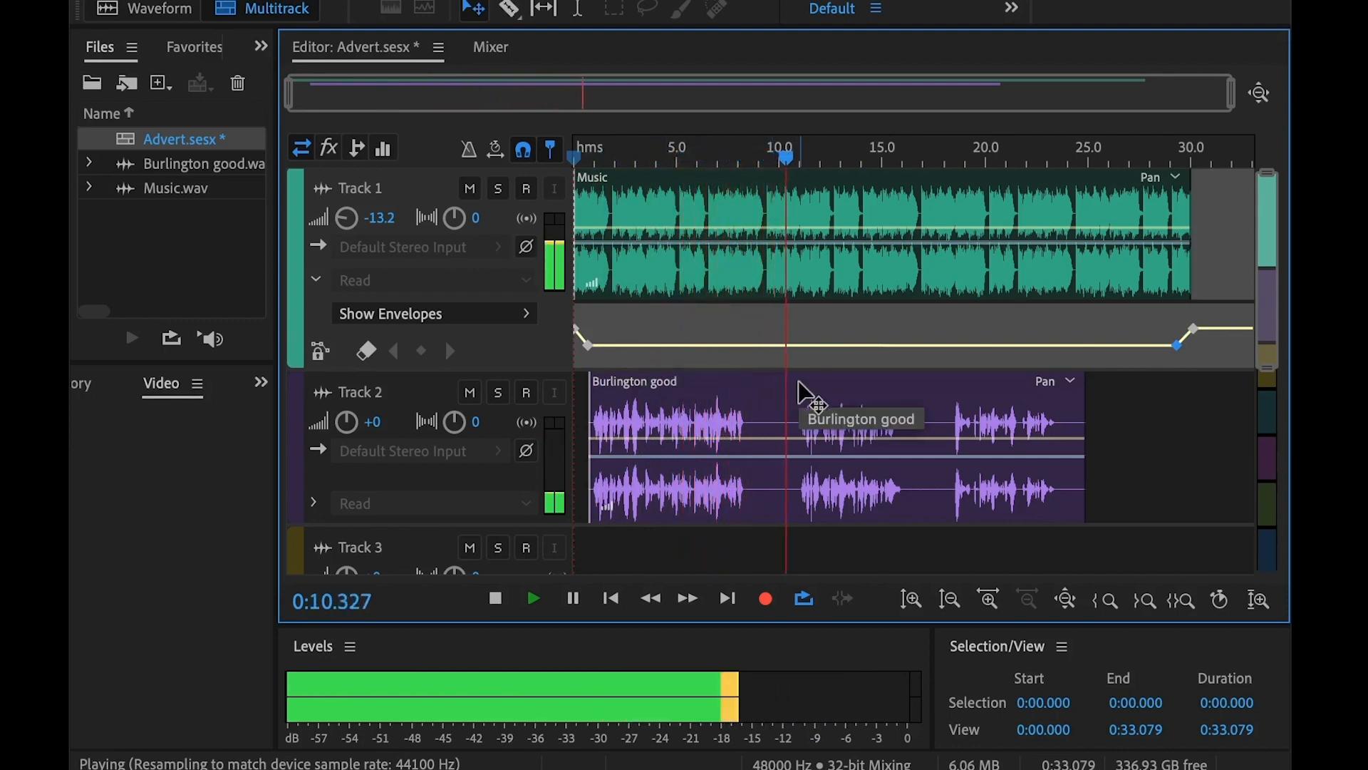
key(space)
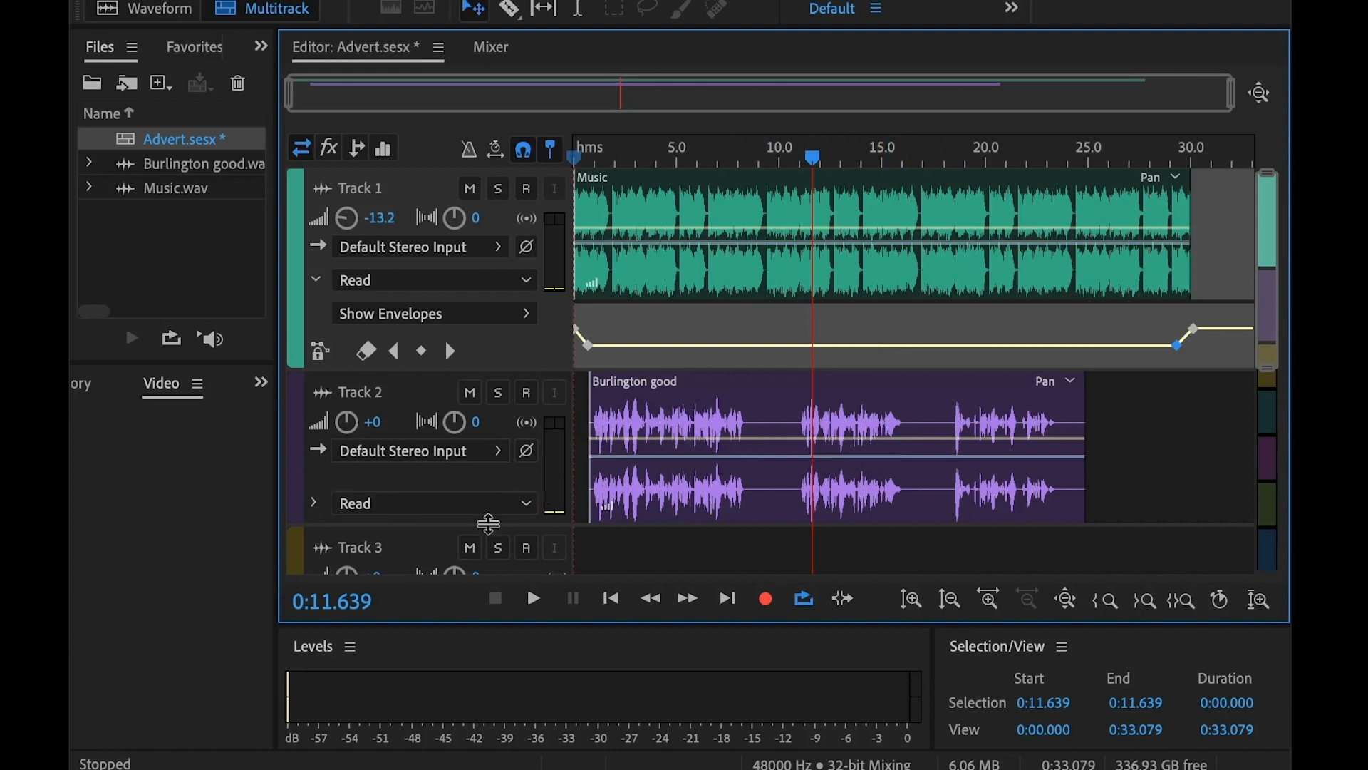
Step: Make Track 2 taller and collapse Track 1's automation lane
drag(490, 519, 483, 558)
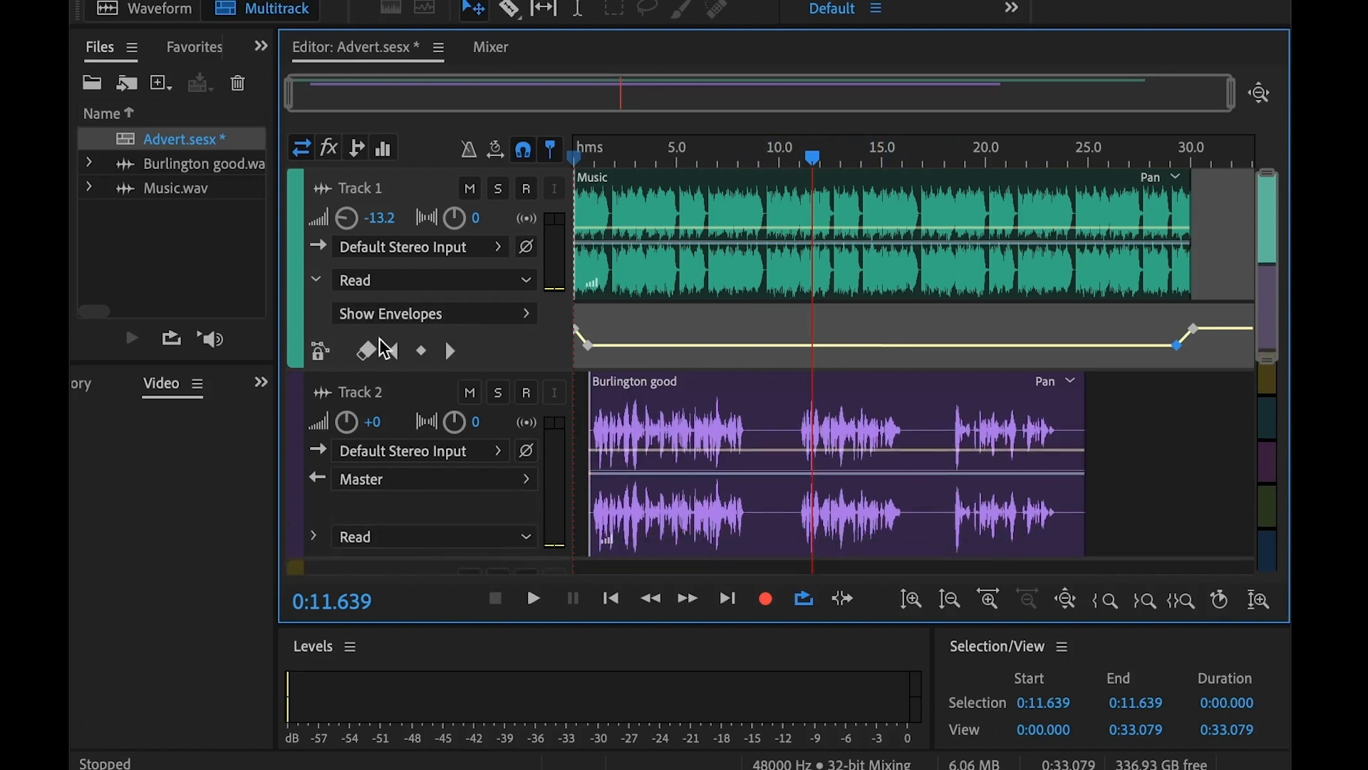
click(316, 279)
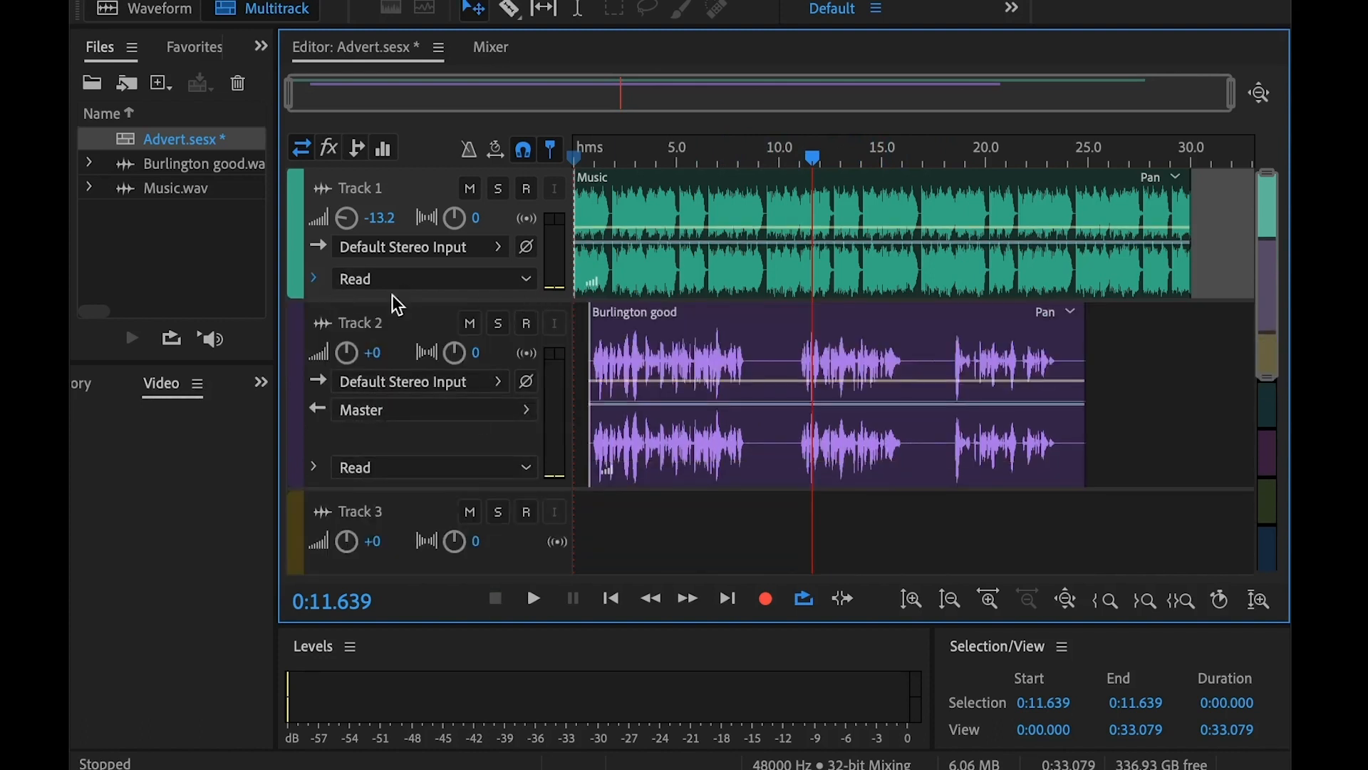
click(314, 279)
click(315, 279)
click(314, 280)
click(314, 279)
click(314, 279)
click(314, 279)
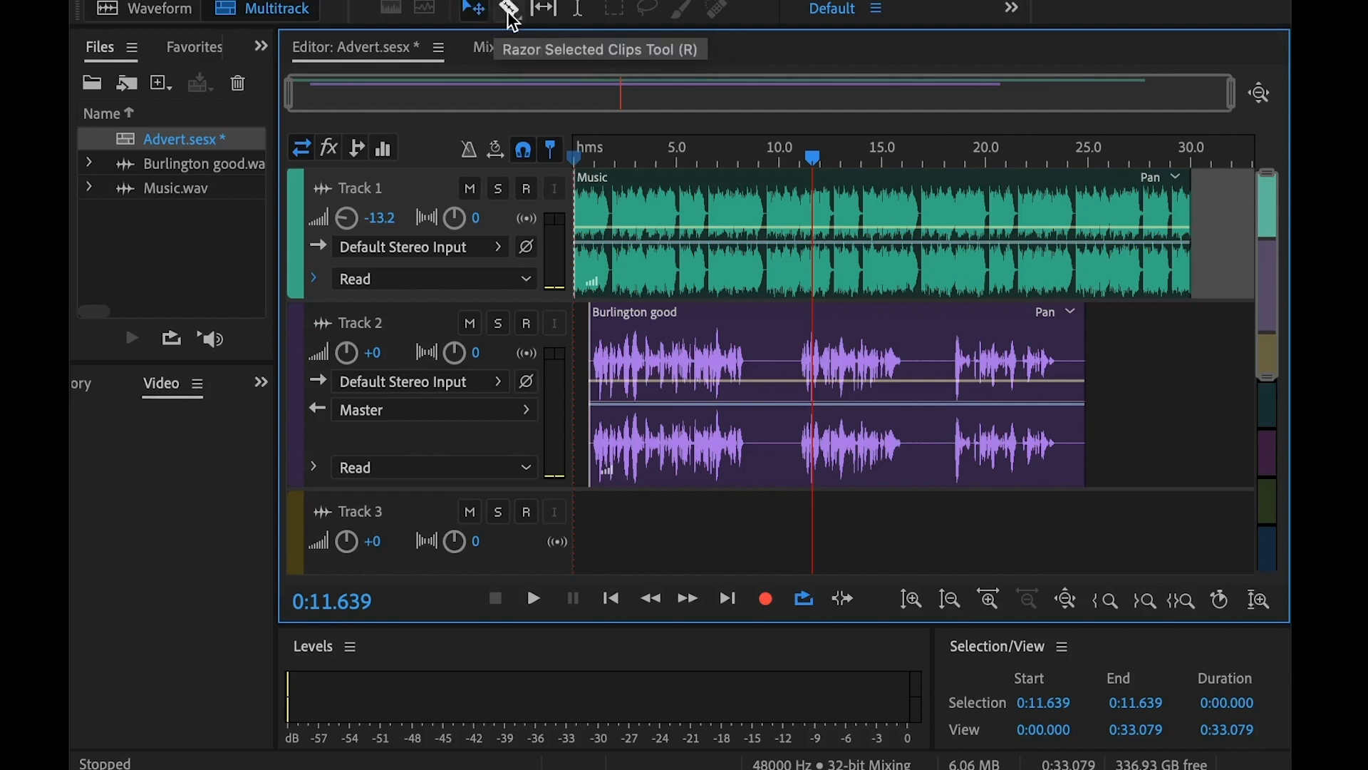
Step: Split the Burlington good clip in its pauses at about 9.8 and 17.2 seconds, and move the last two pieces later to separate them
click(775, 356)
click(927, 360)
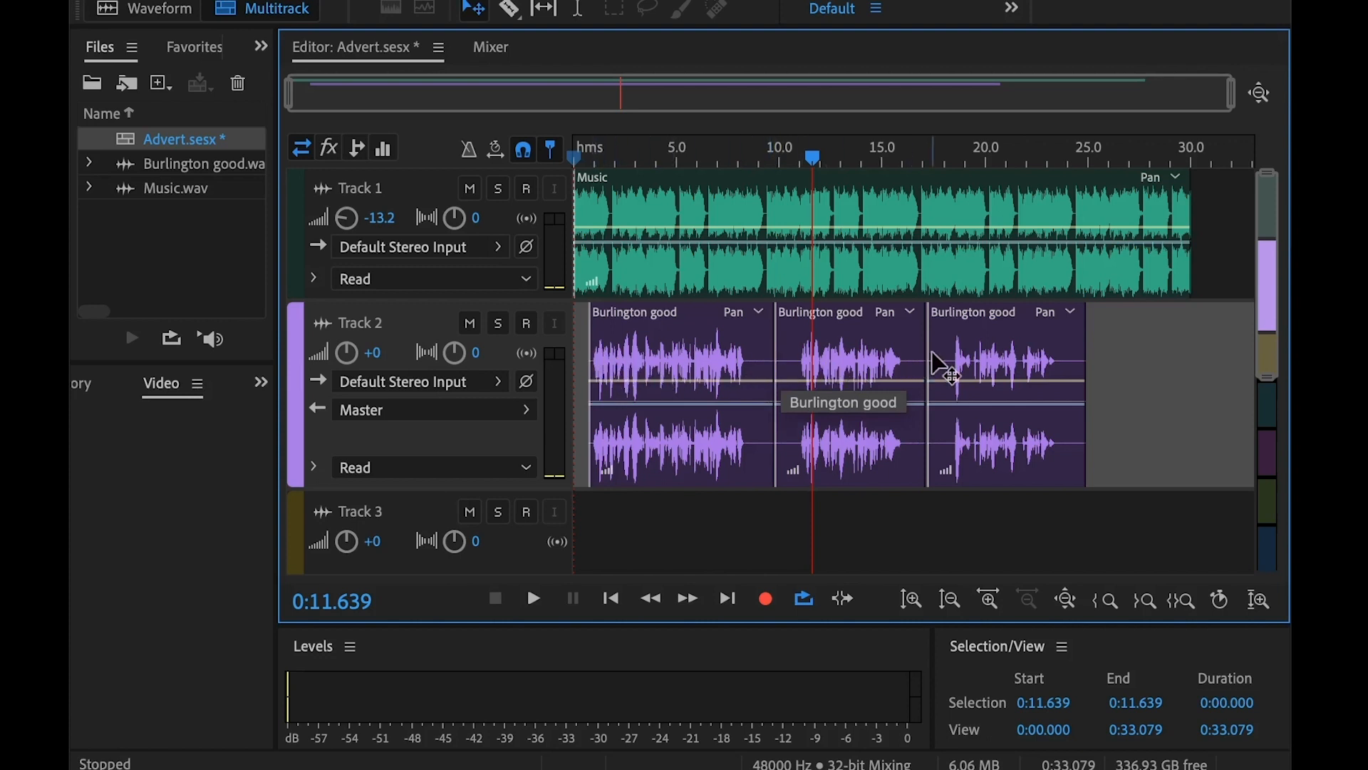
drag(1008, 360, 1094, 359)
drag(848, 360, 884, 364)
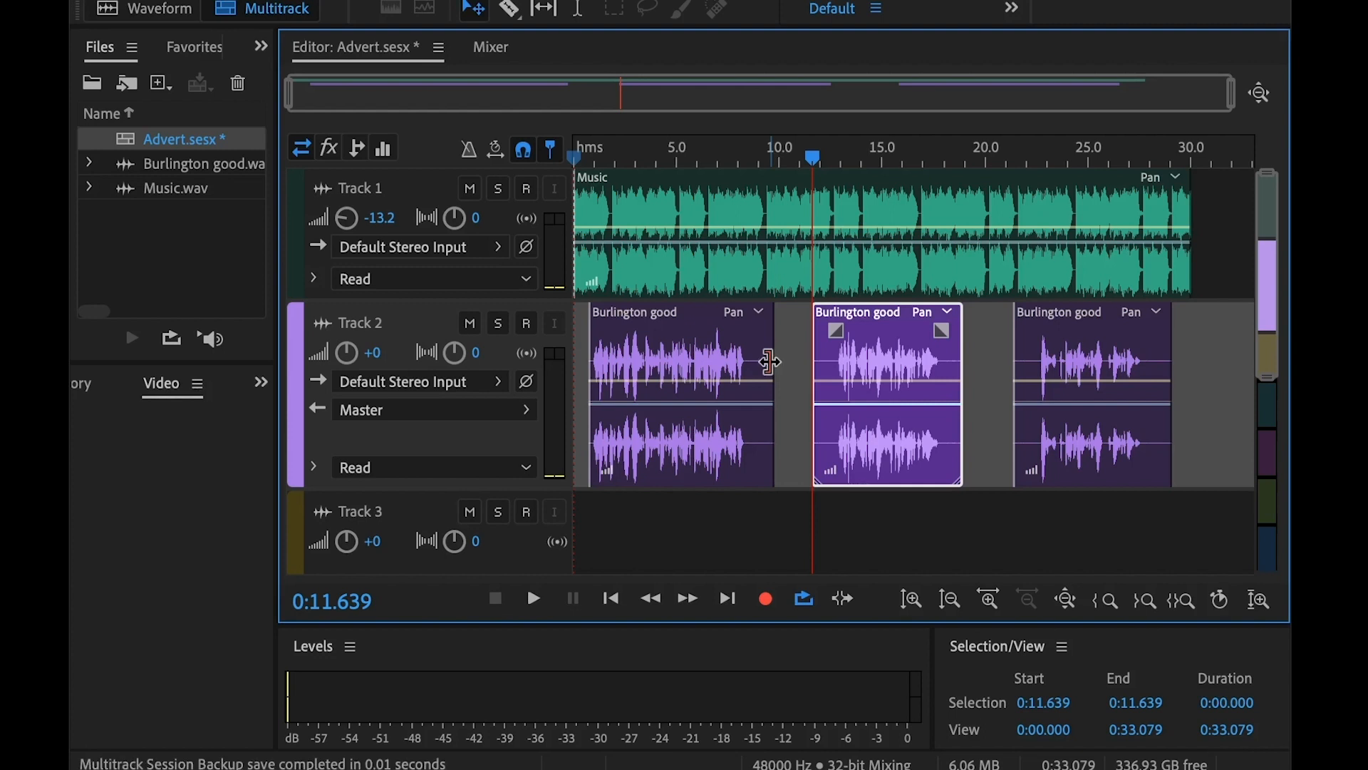
Step: Trim the silence between the first two voice pieces and place the second directly after the first
mouse_move(769, 362)
mouse_down()
mouse_move(686, 381)
mouse_move(769, 391)
mouse_move(678, 382)
mouse_move(789, 388)
mouse_move(746, 391)
mouse_move(752, 366)
mouse_move(832, 377)
mouse_move(790, 378)
mouse_move(792, 365)
mouse_up()
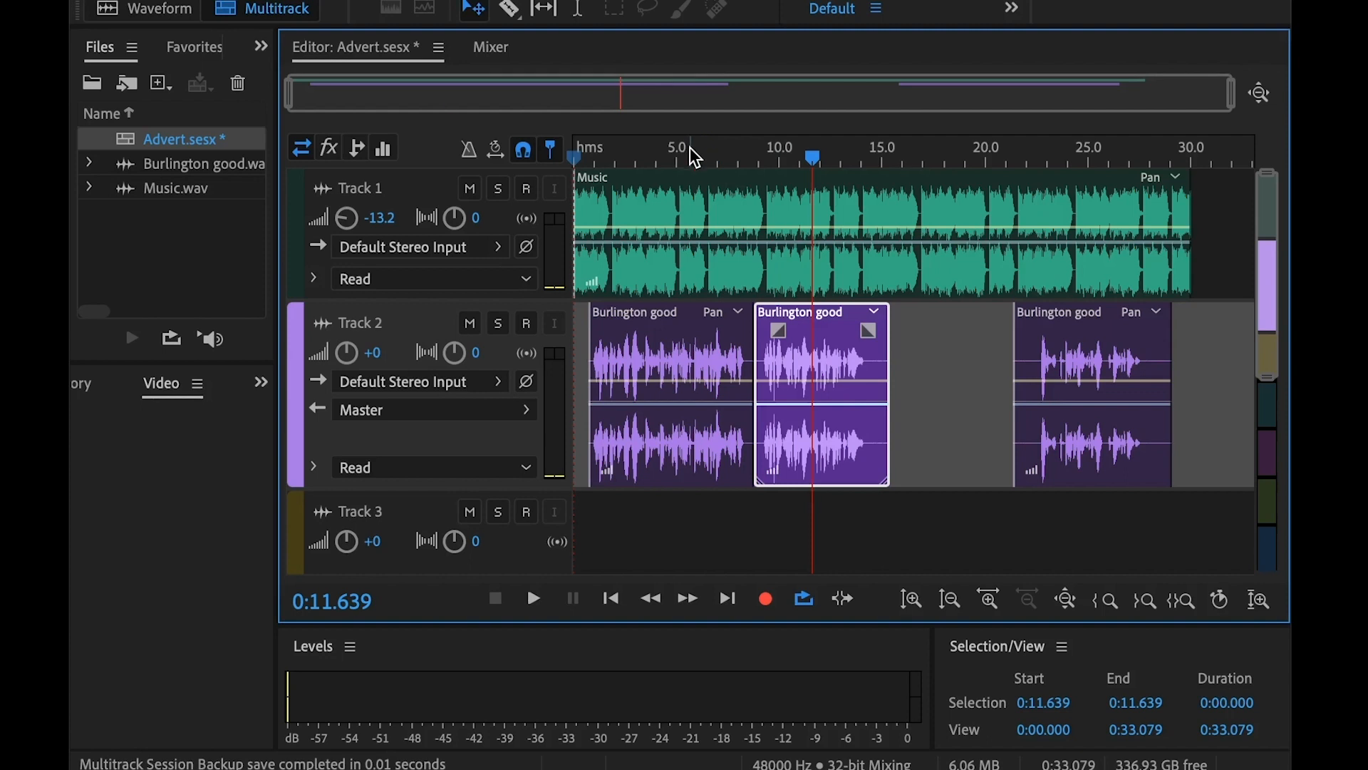
Step: Play the session from about 2.8 seconds to check the join between the first two voice pieces
click(691, 152)
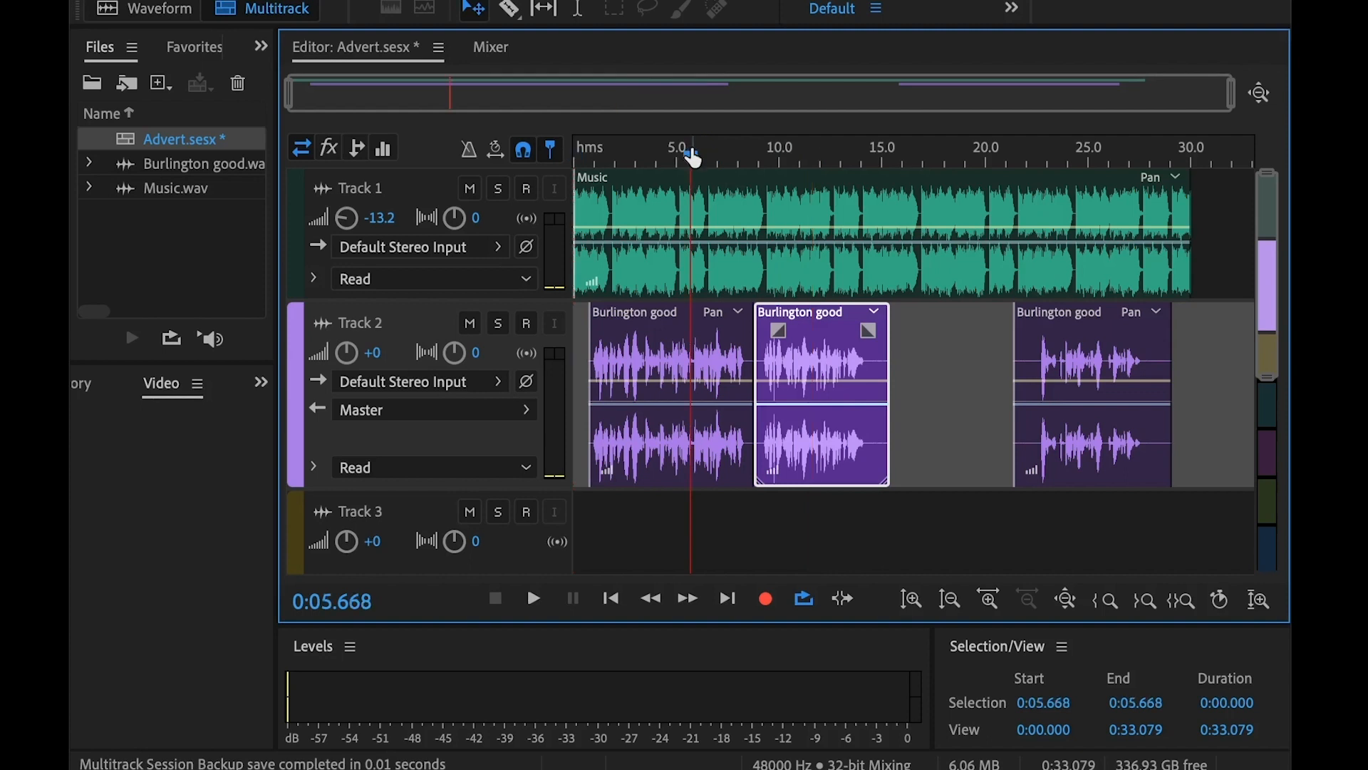
click(630, 153)
key(space)
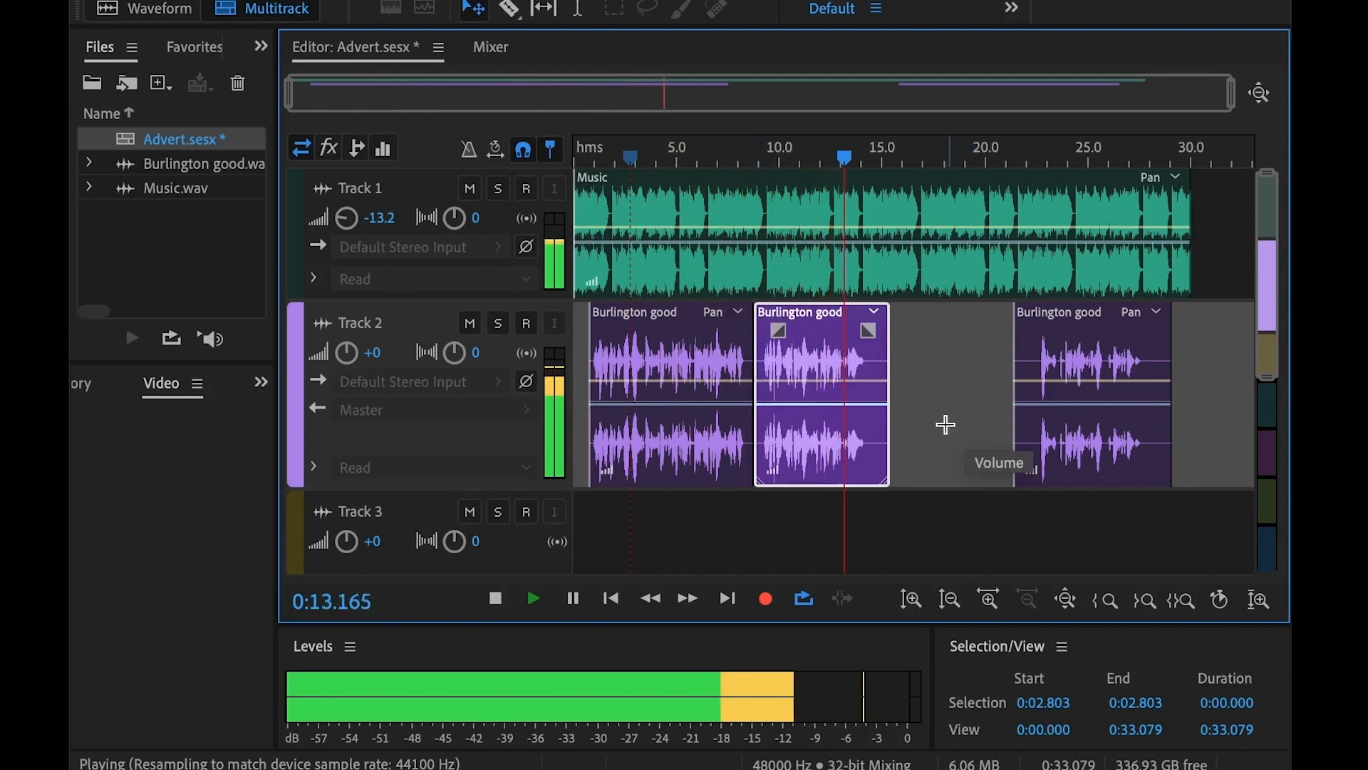
key(space)
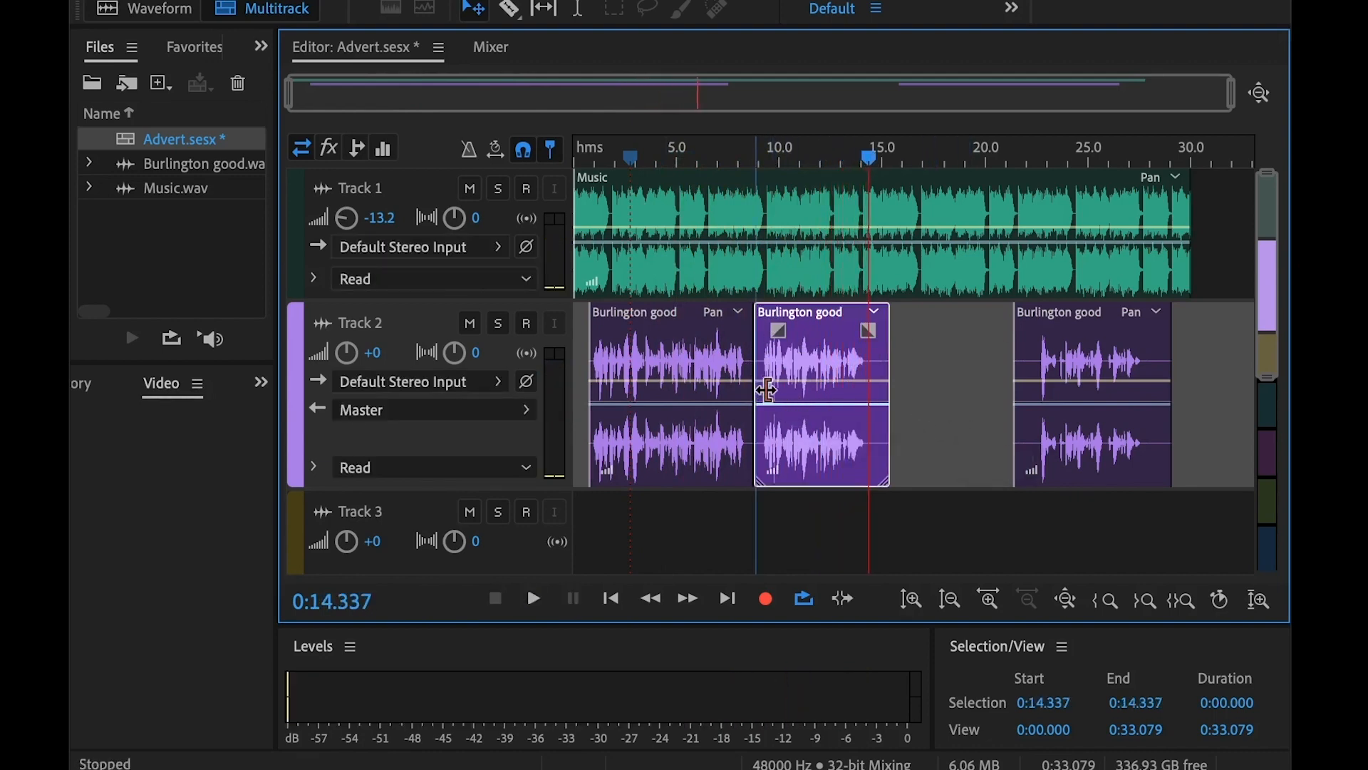
click(554, 147)
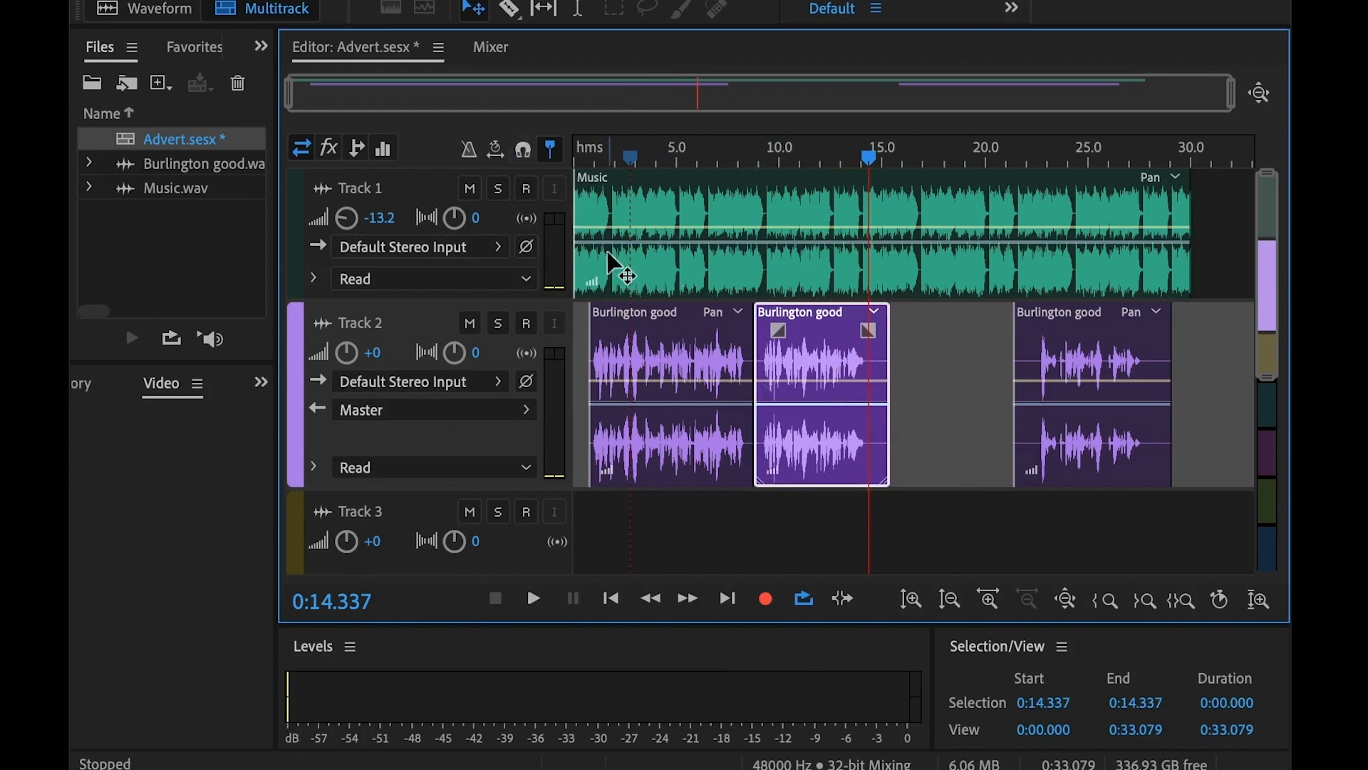
click(528, 155)
mouse_move(759, 362)
mouse_down()
mouse_move(818, 373)
mouse_move(751, 375)
mouse_move(764, 383)
mouse_up()
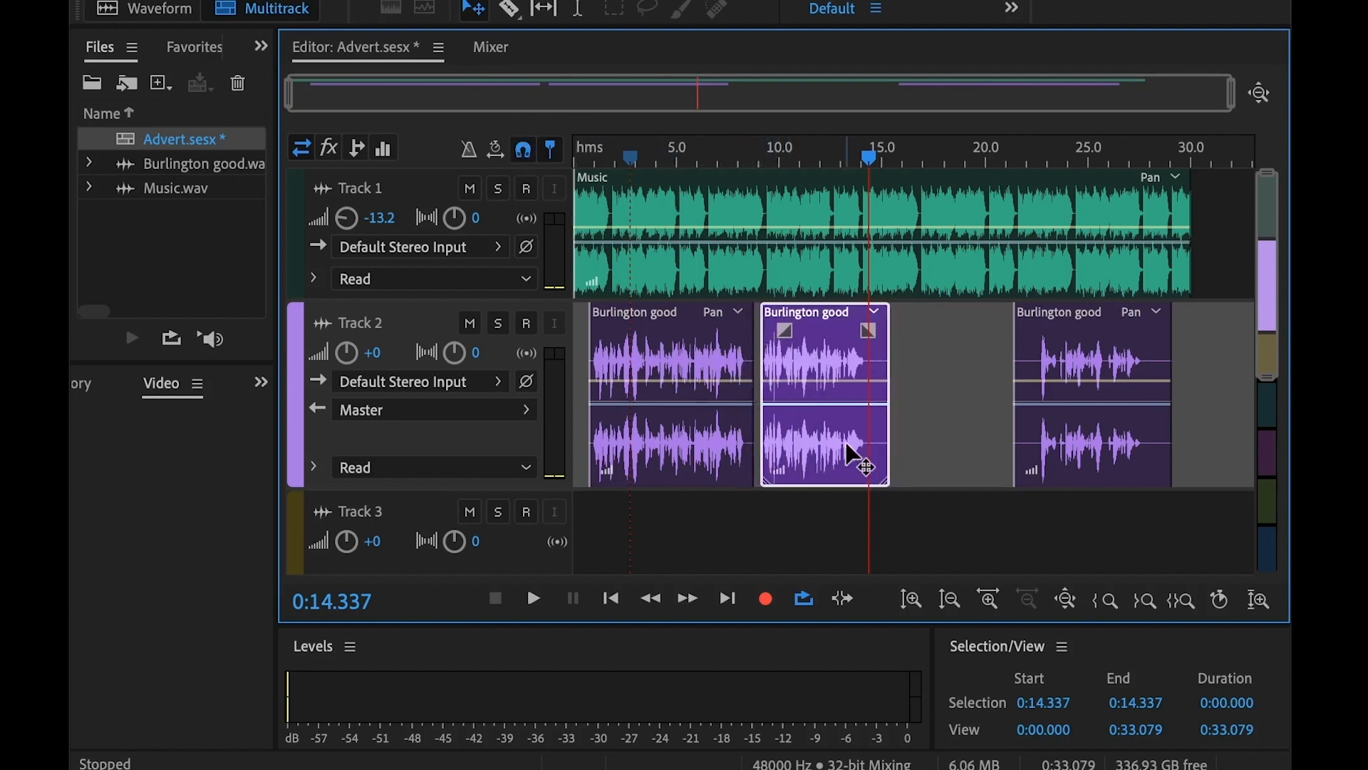
mouse_move(763, 366)
mouse_down()
mouse_move(742, 368)
mouse_move(763, 371)
mouse_up()
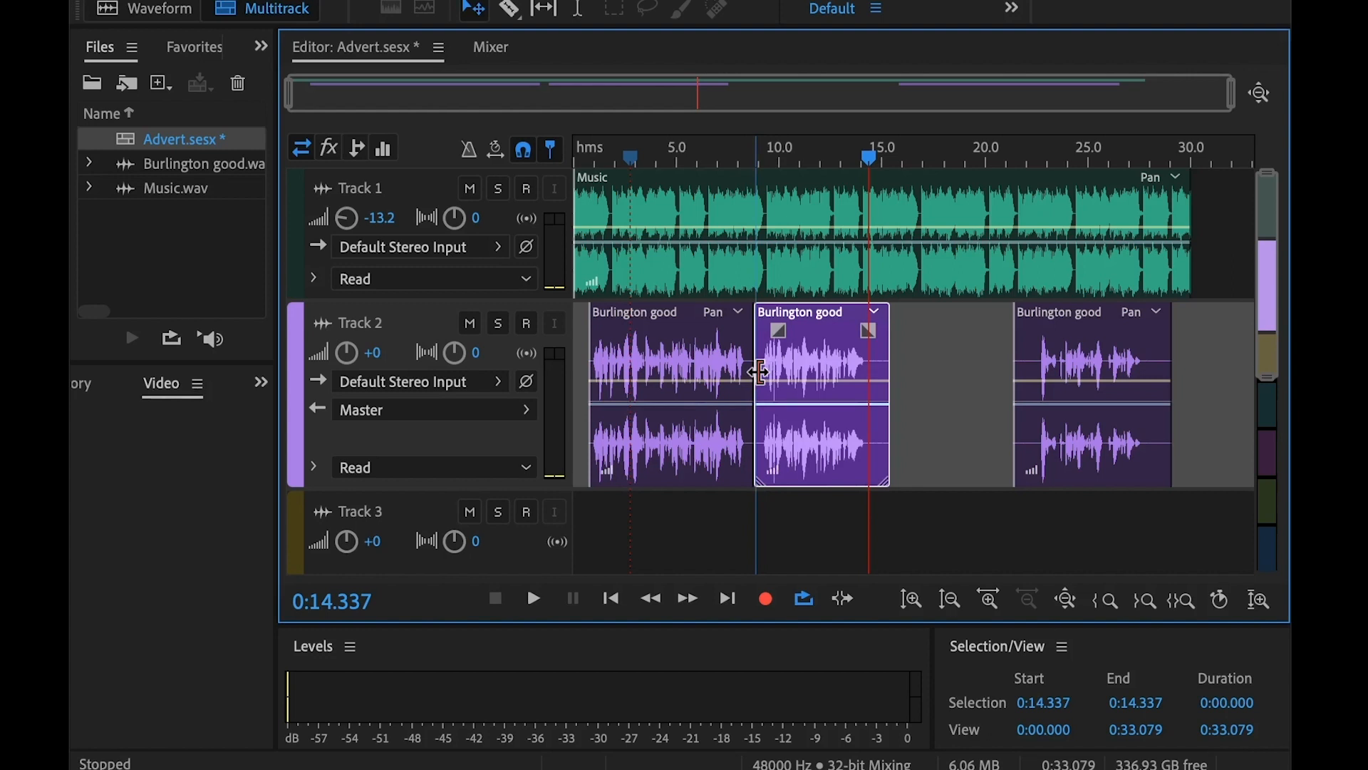
Step: Turn off snapping, trim the start of the second voice piece, and move it up against the first
click(527, 151)
drag(750, 362, 764, 400)
drag(818, 450, 812, 450)
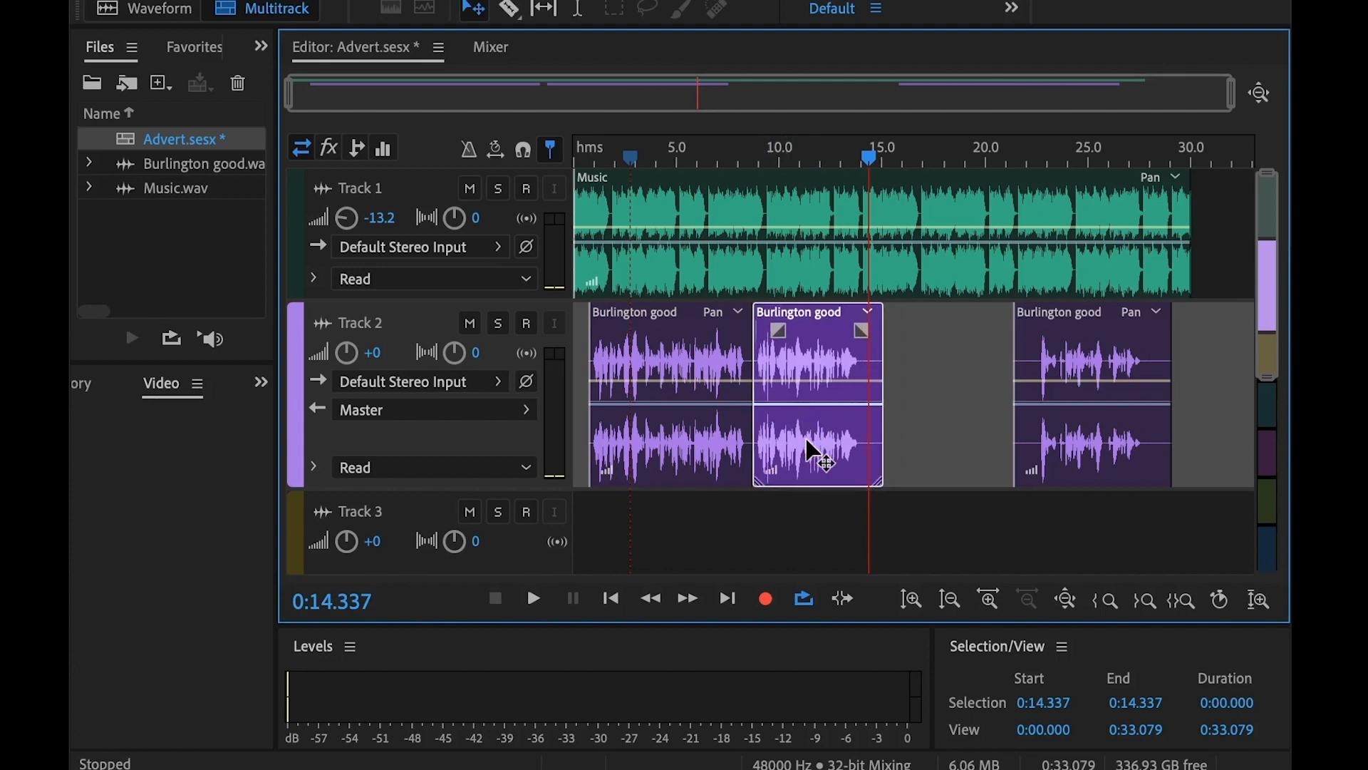
Step: Play the session from the beginning to check the tightened join between the first two voice pieces
key(Home)
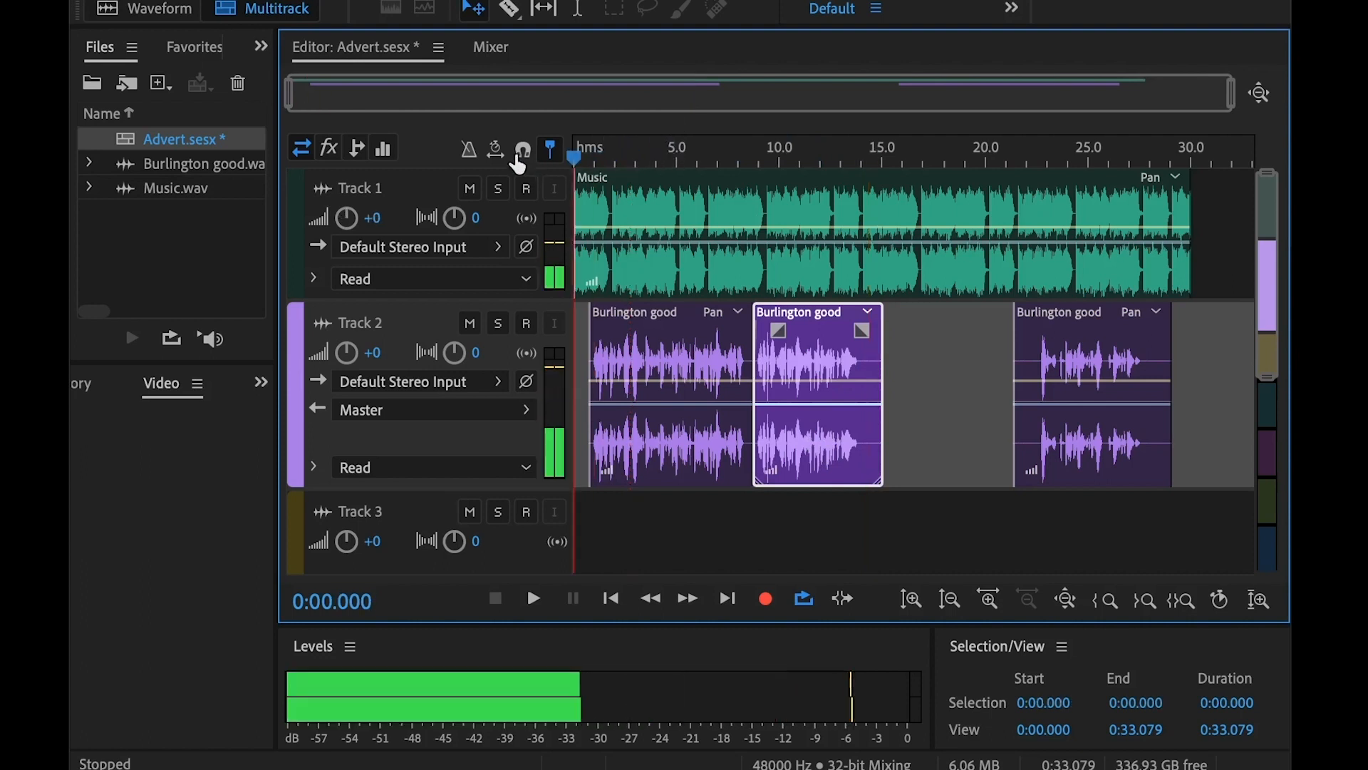
key(space)
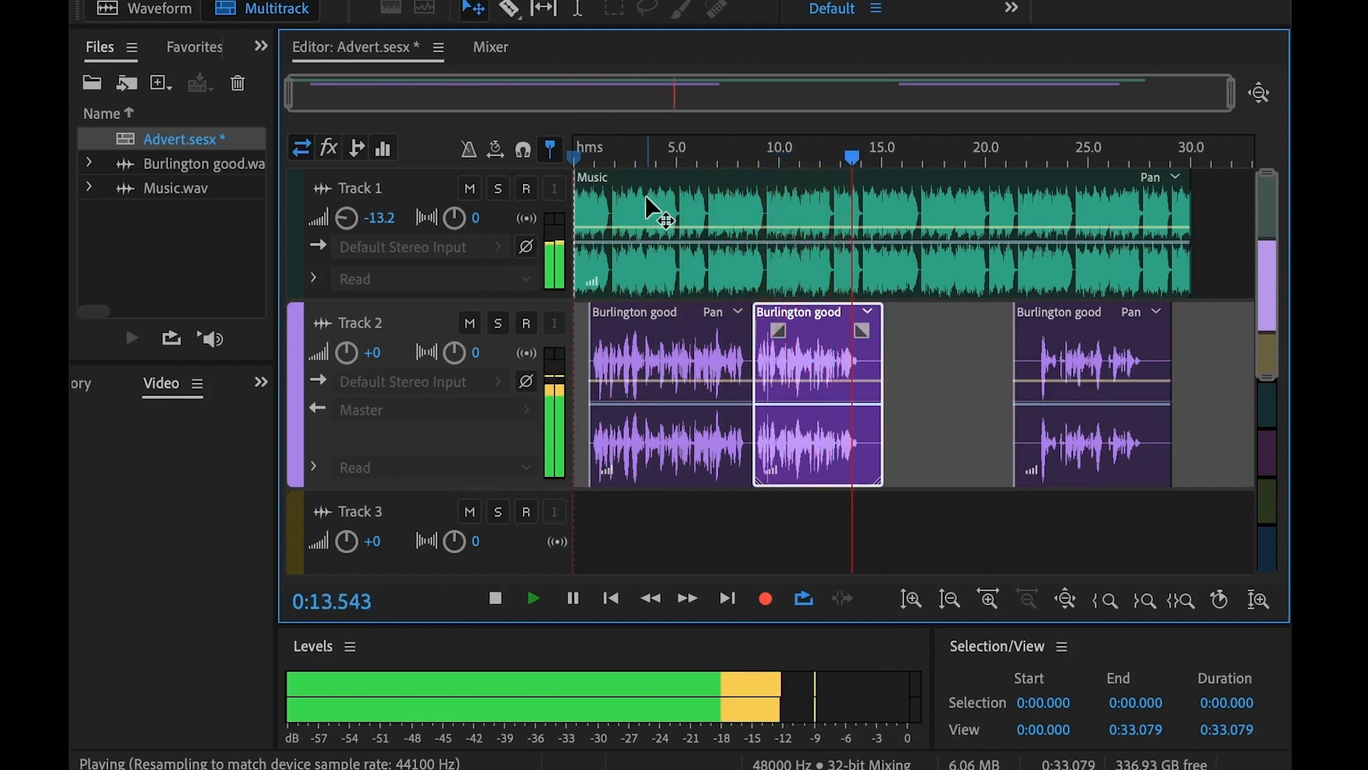
key(space)
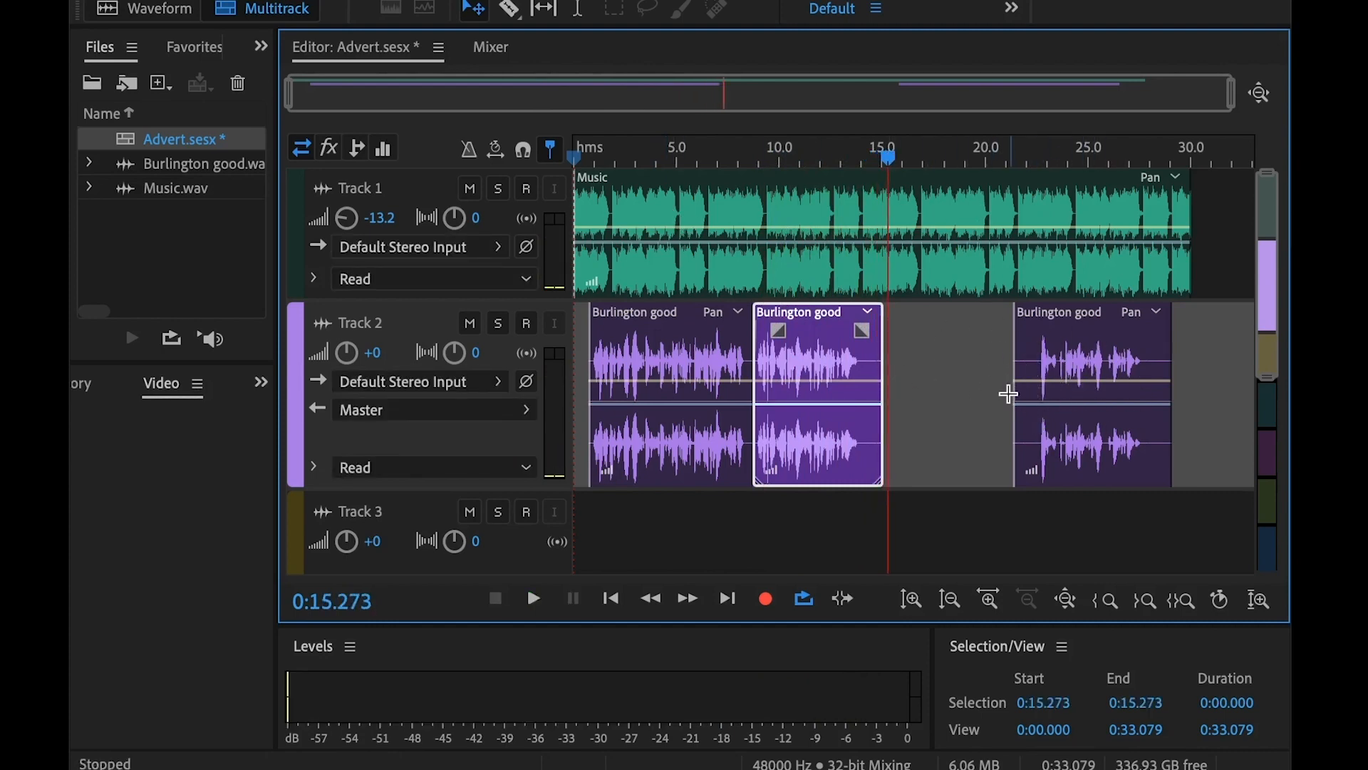
Step: Trim the silence between the second and third voice pieces and move the third to follow directly at about 14.2 seconds
drag(1017, 426, 962, 449)
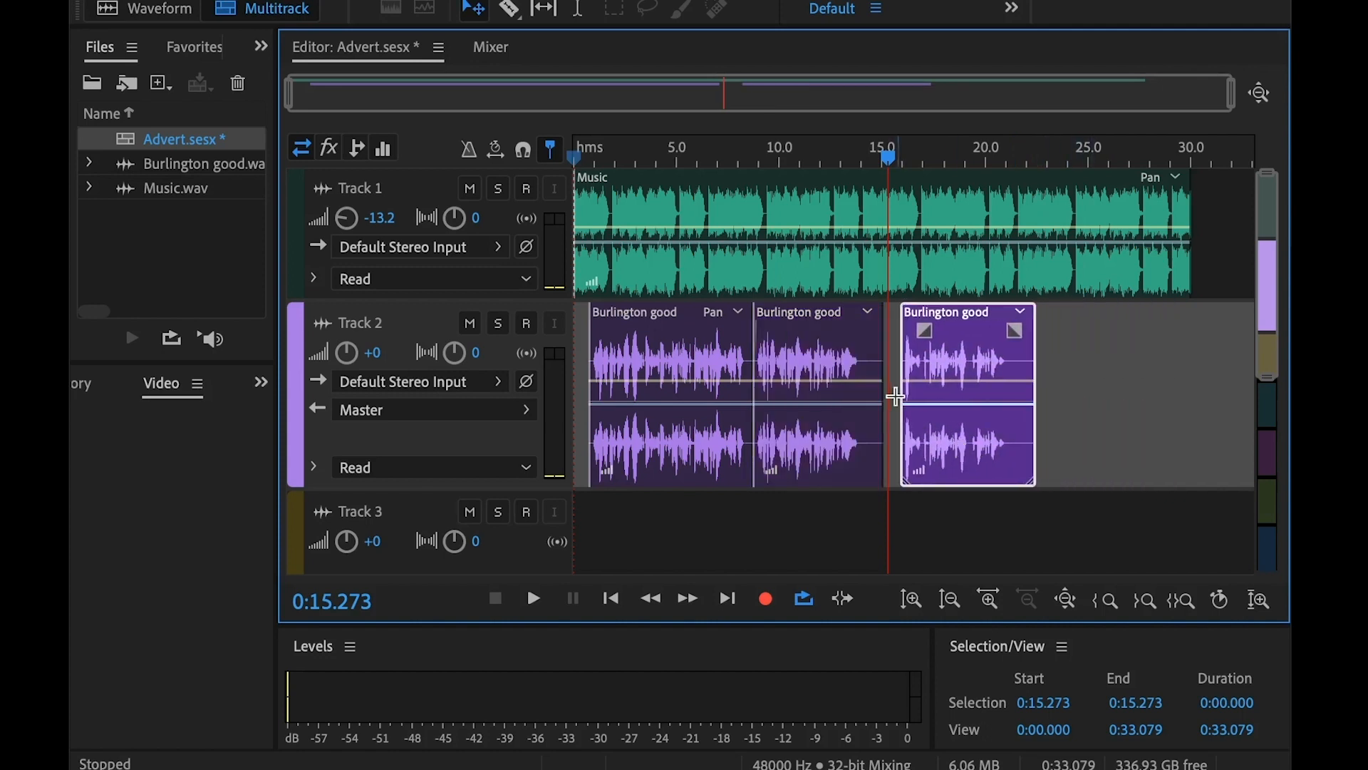
drag(883, 372, 870, 382)
drag(982, 449, 944, 449)
Step: Play the session from about 8.9 seconds to check the join between the second and third voice pieces
click(812, 158)
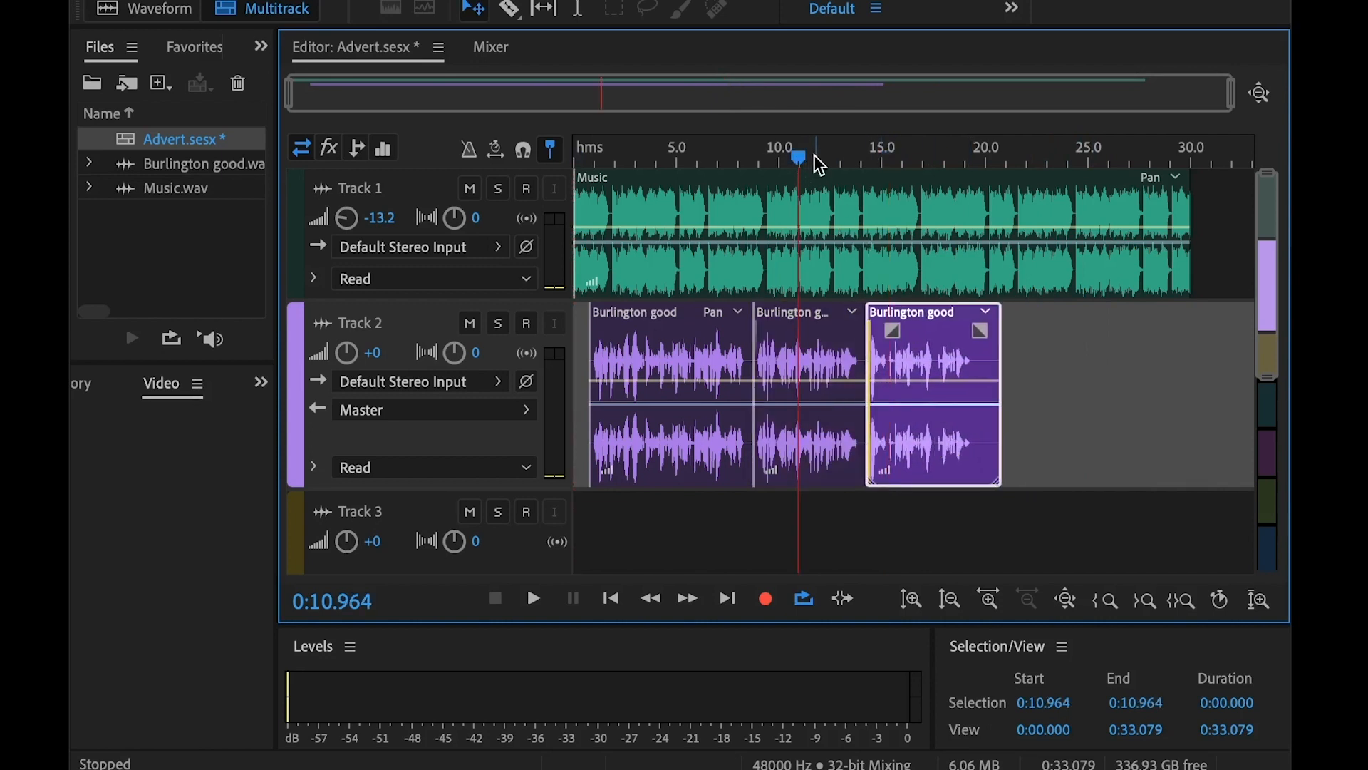
click(758, 154)
key(space)
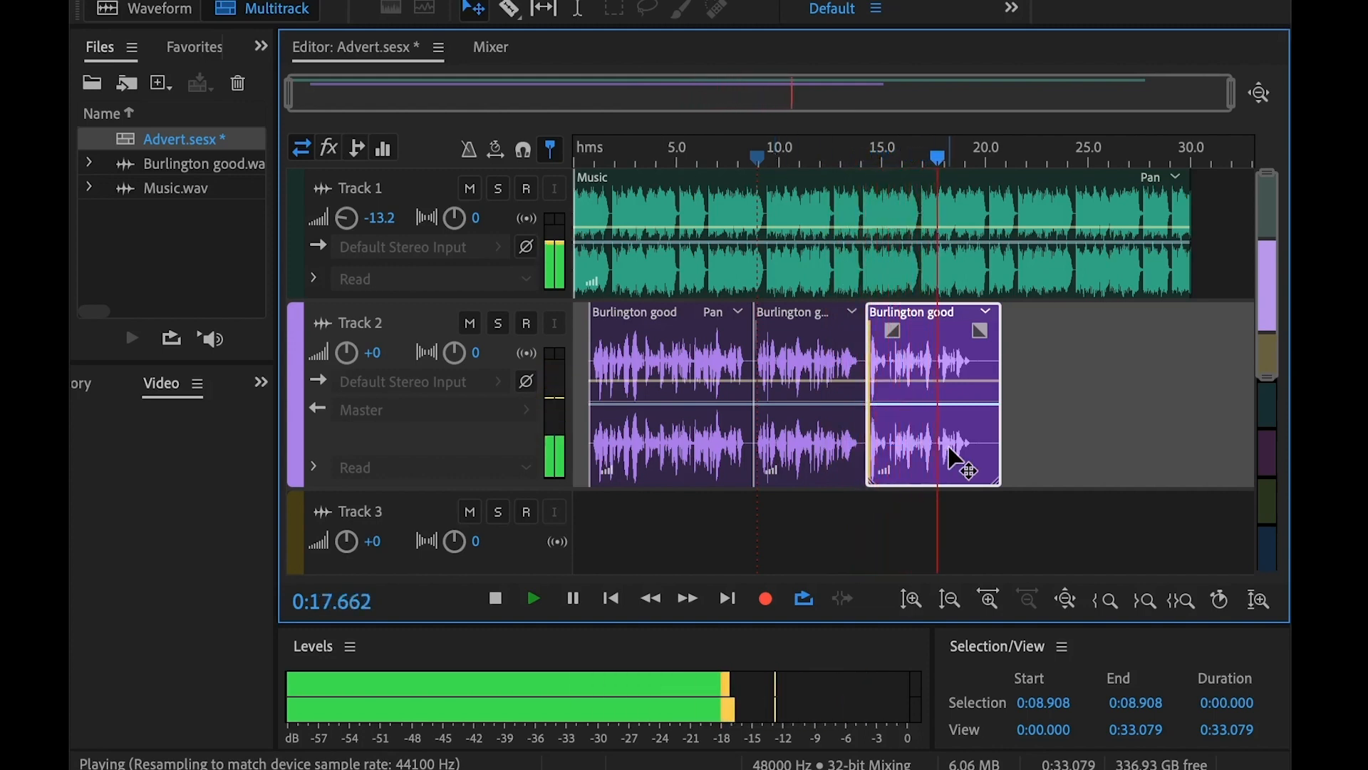
key(space)
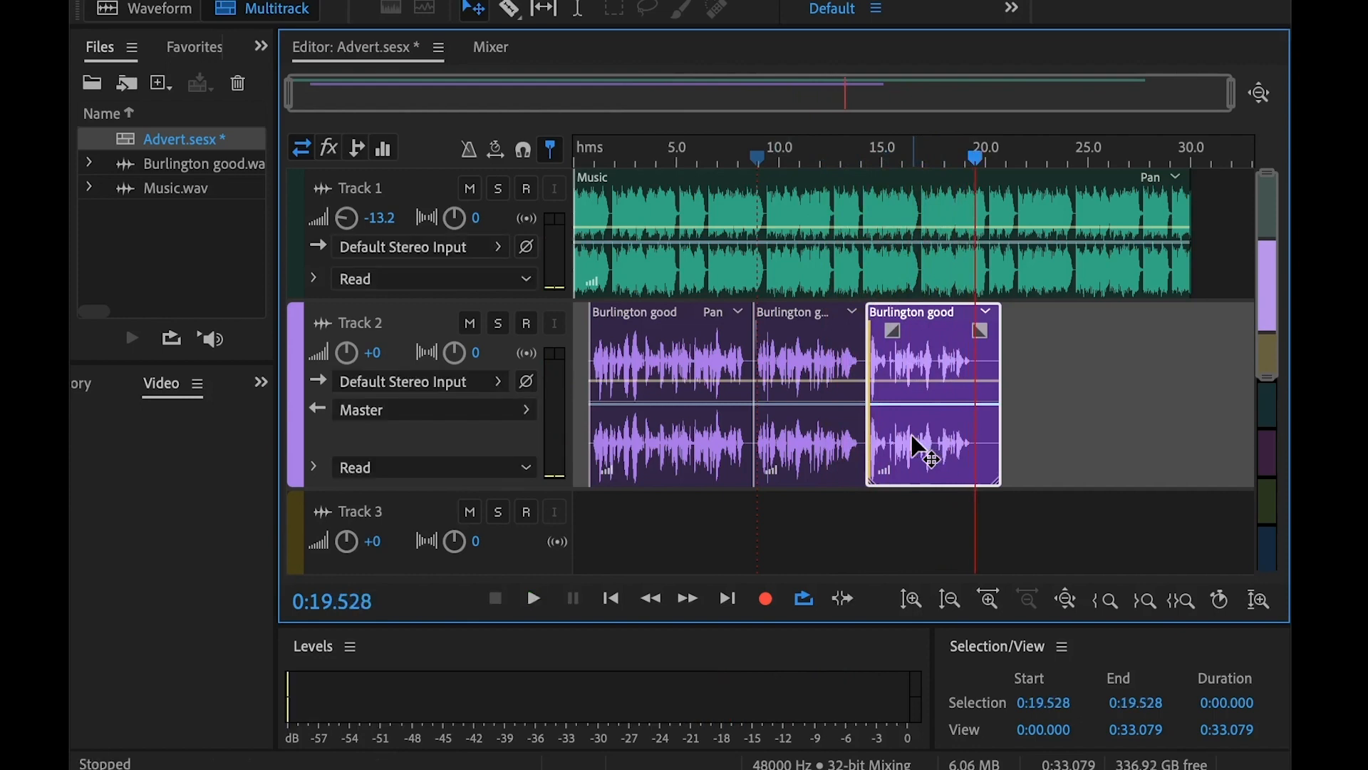
Step: Move the third voice piece earlier to about 12 seconds so it overlaps the second with a crossfade
drag(919, 448, 868, 440)
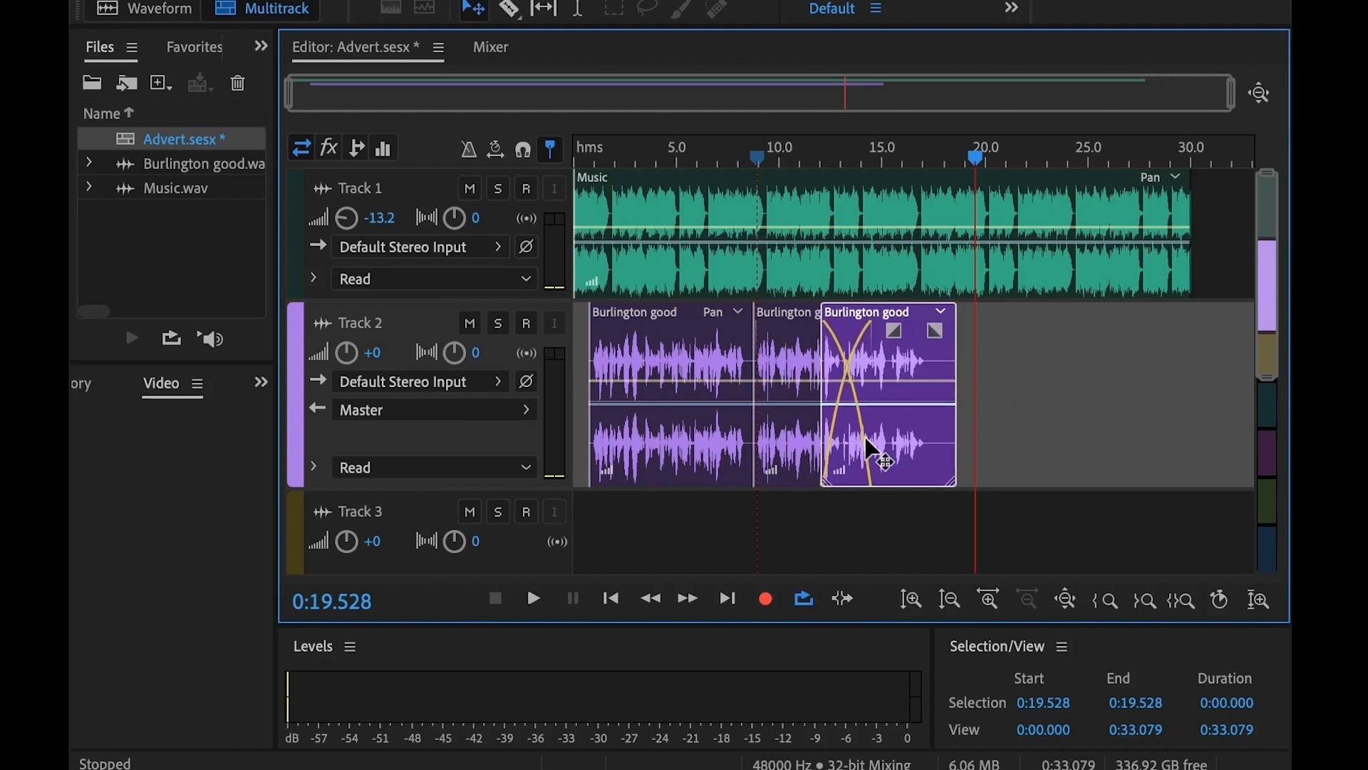
click(874, 449)
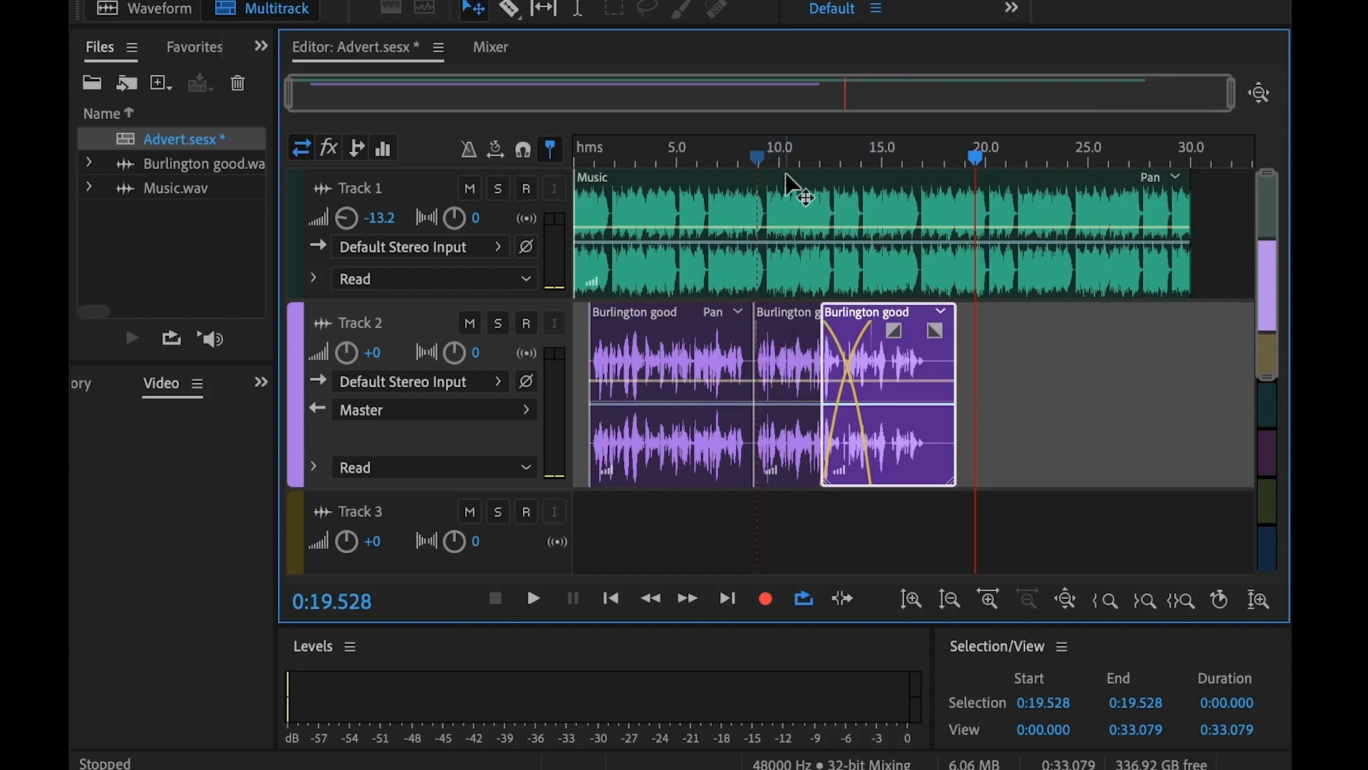
Step: Move the third voice piece back out of the crossfade so it directly follows the second at about 14.2 seconds
drag(763, 158, 803, 160)
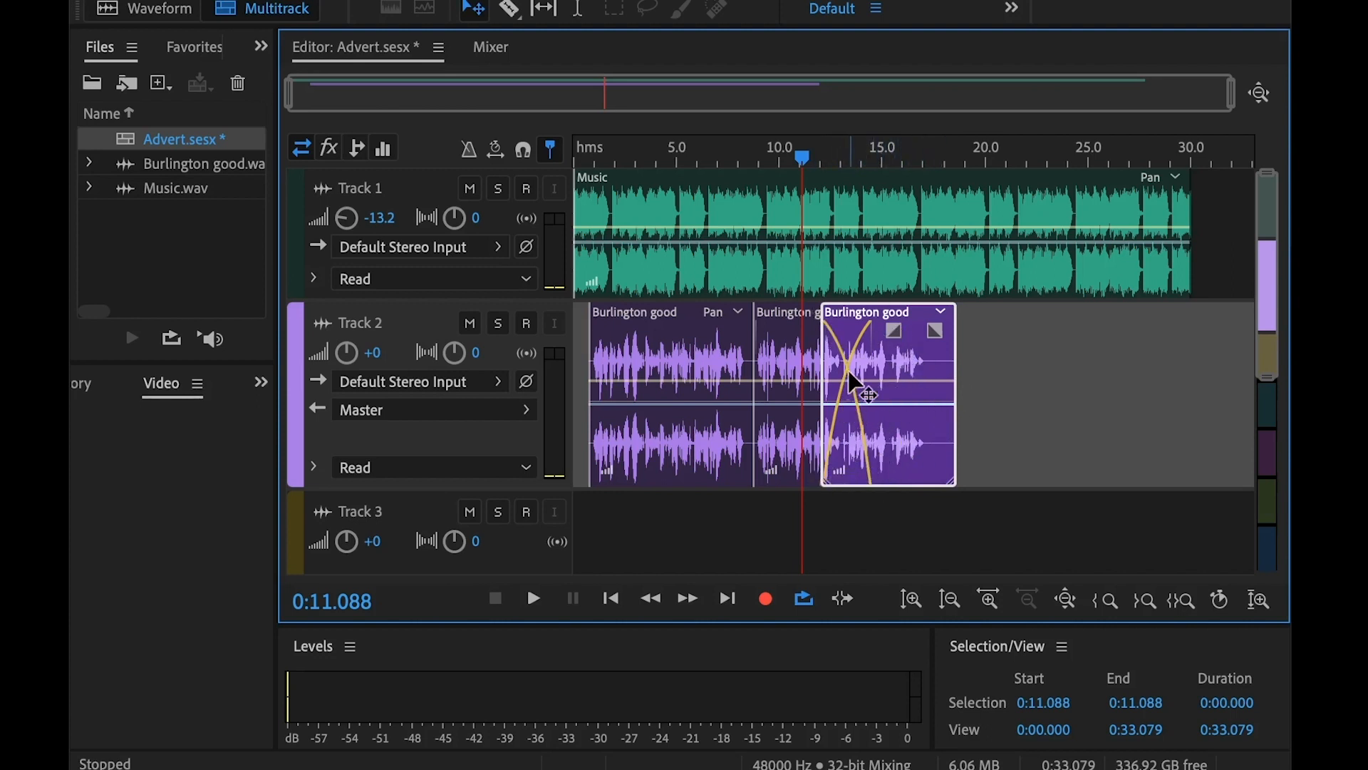
drag(907, 452, 965, 448)
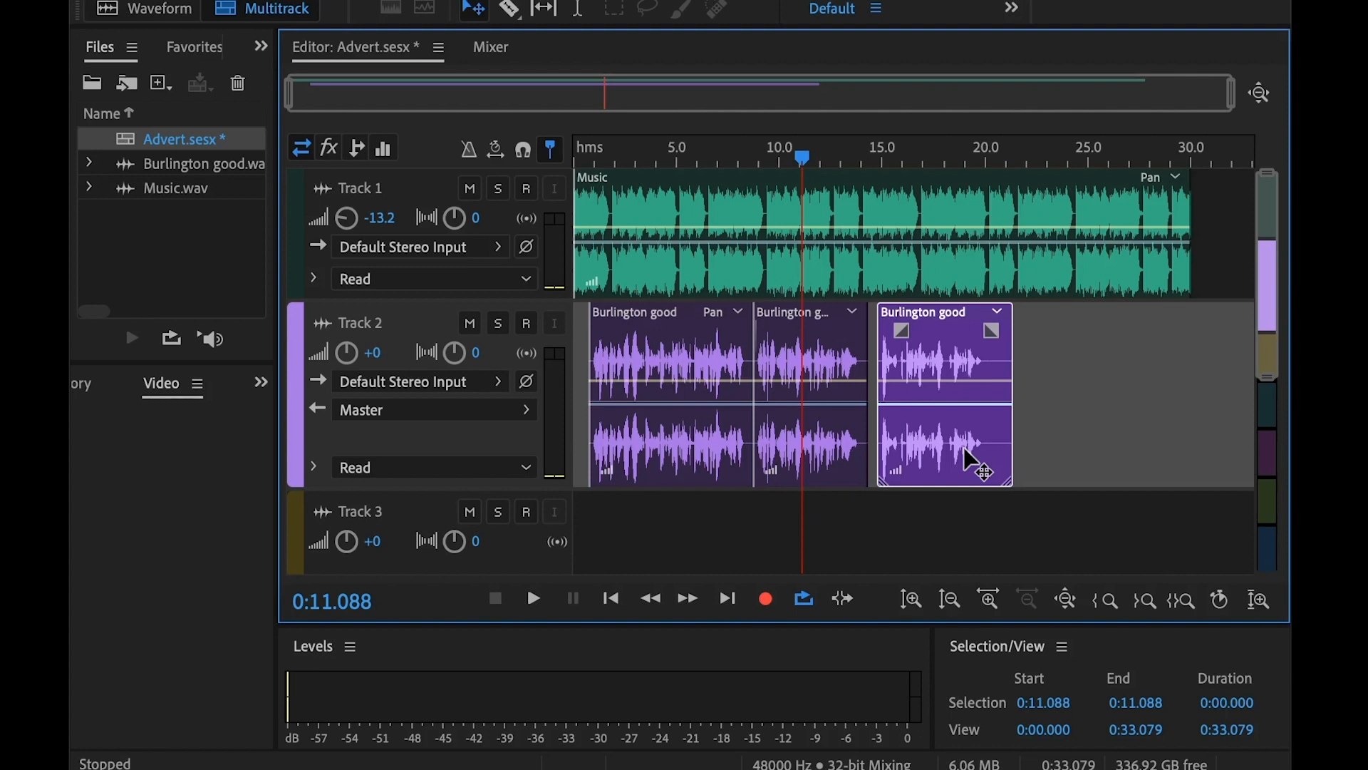
mouse_move(964, 449)
mouse_down()
mouse_move(951, 449)
mouse_move(977, 464)
mouse_up()
Step: Play the session from about 12.8 seconds to check the join between the second and third voice pieces
click(836, 158)
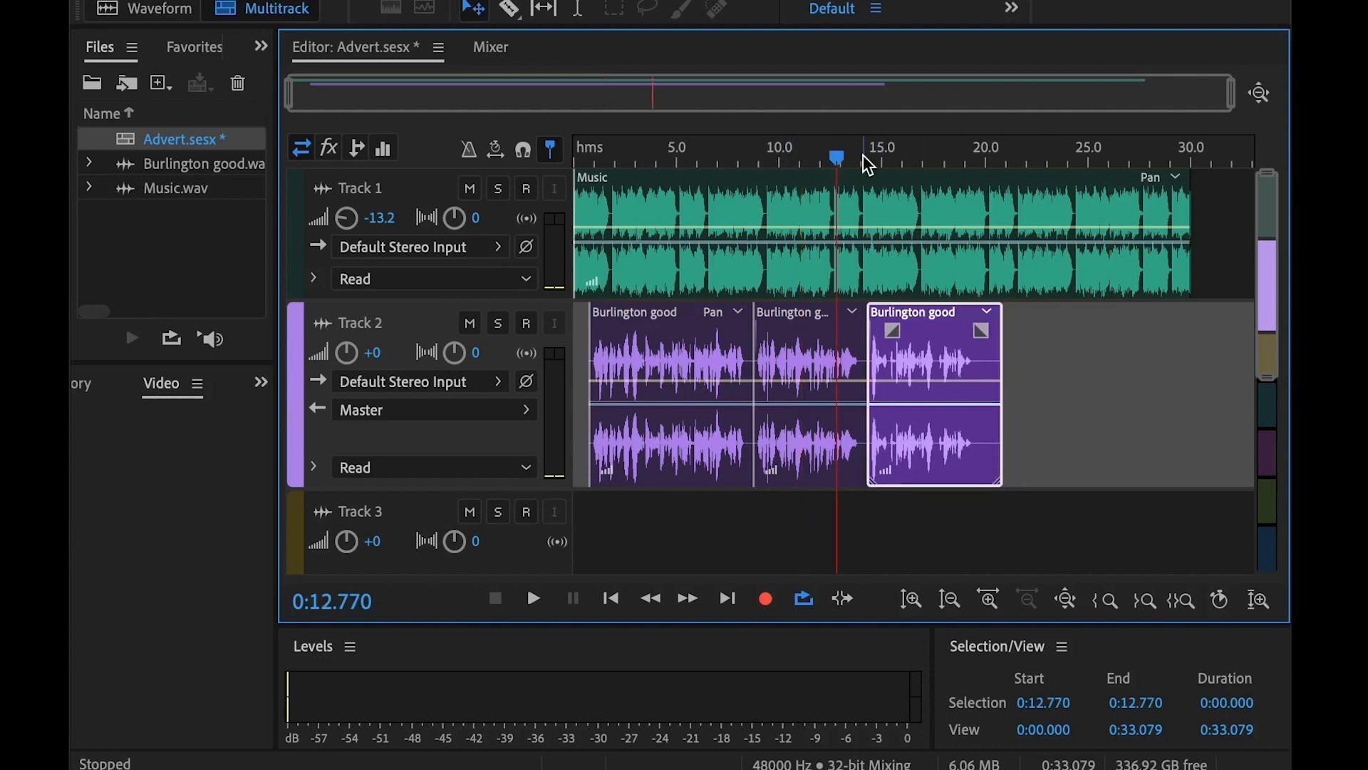
key(space)
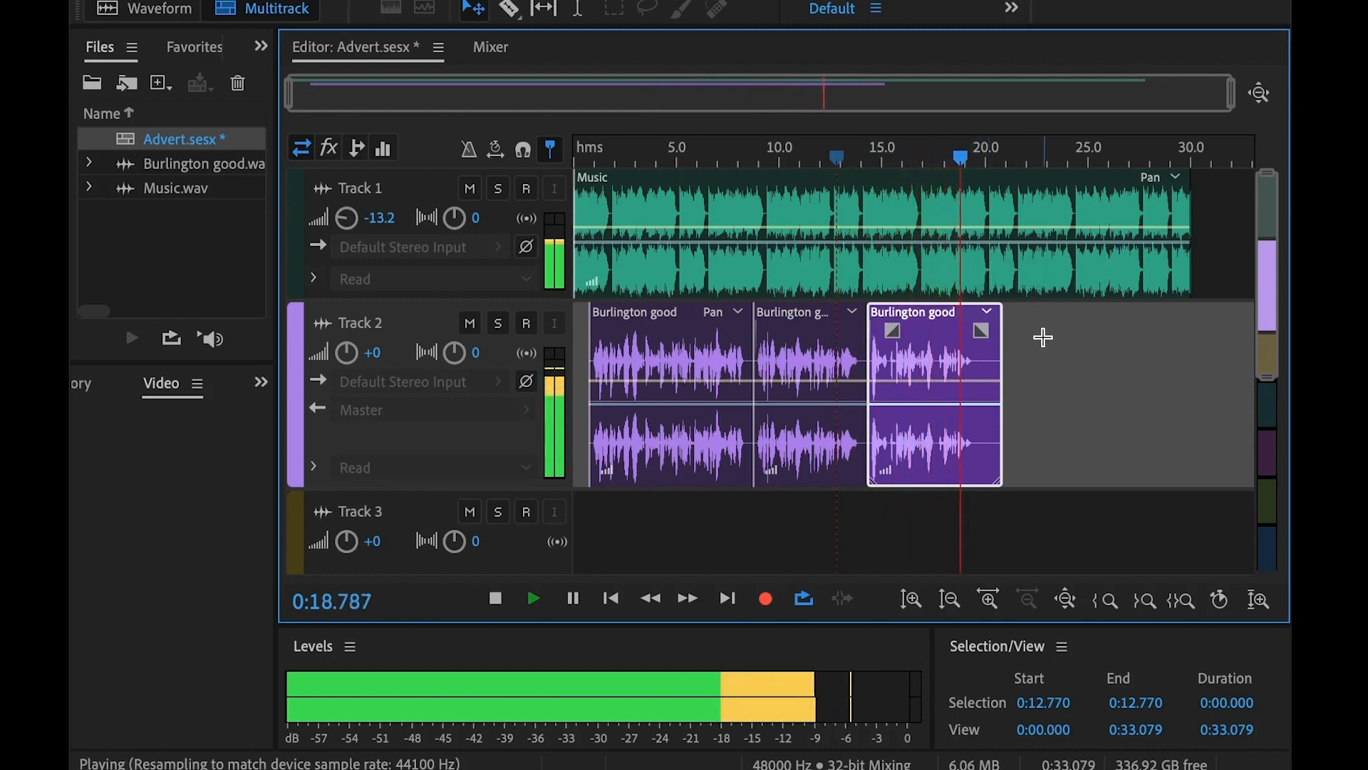
key(space)
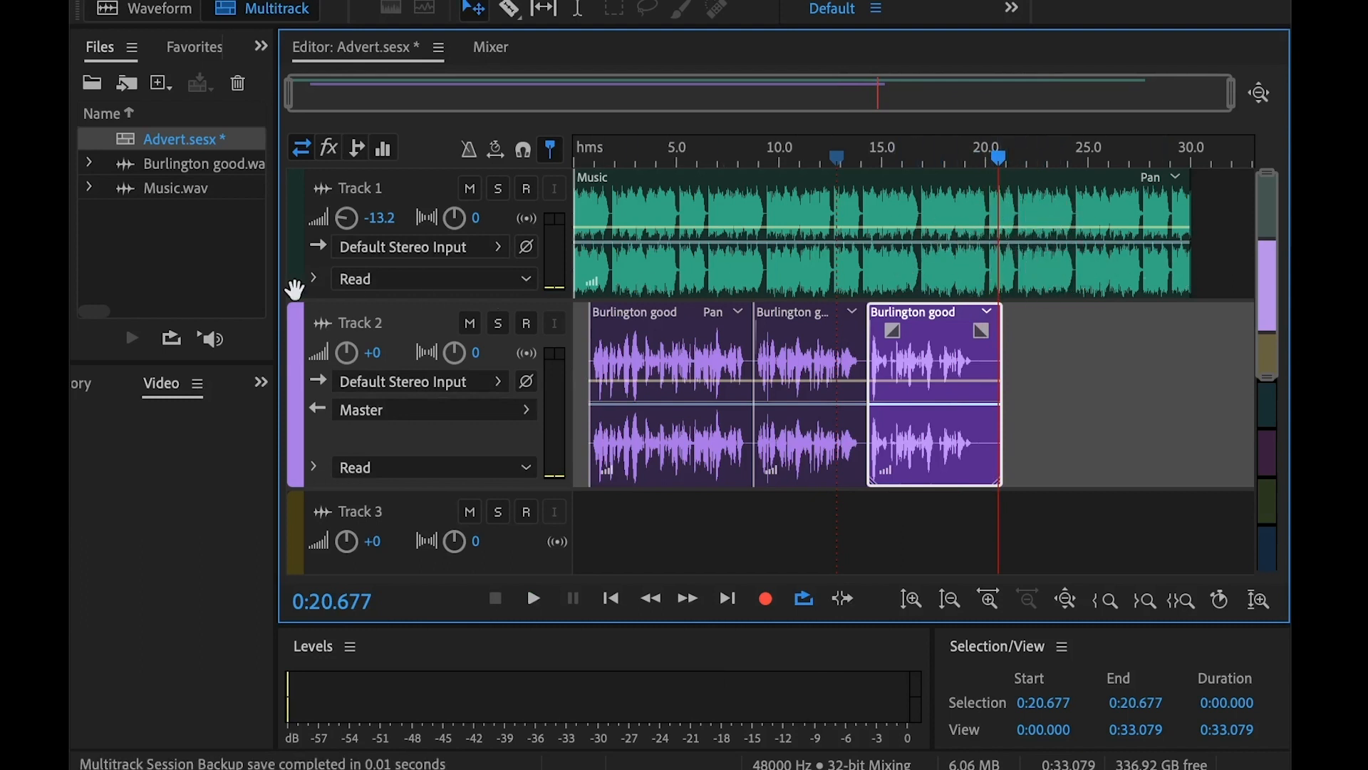
Step: Show the music track's volume automation and trim the end of the music clip to about 22.8 seconds
click(314, 279)
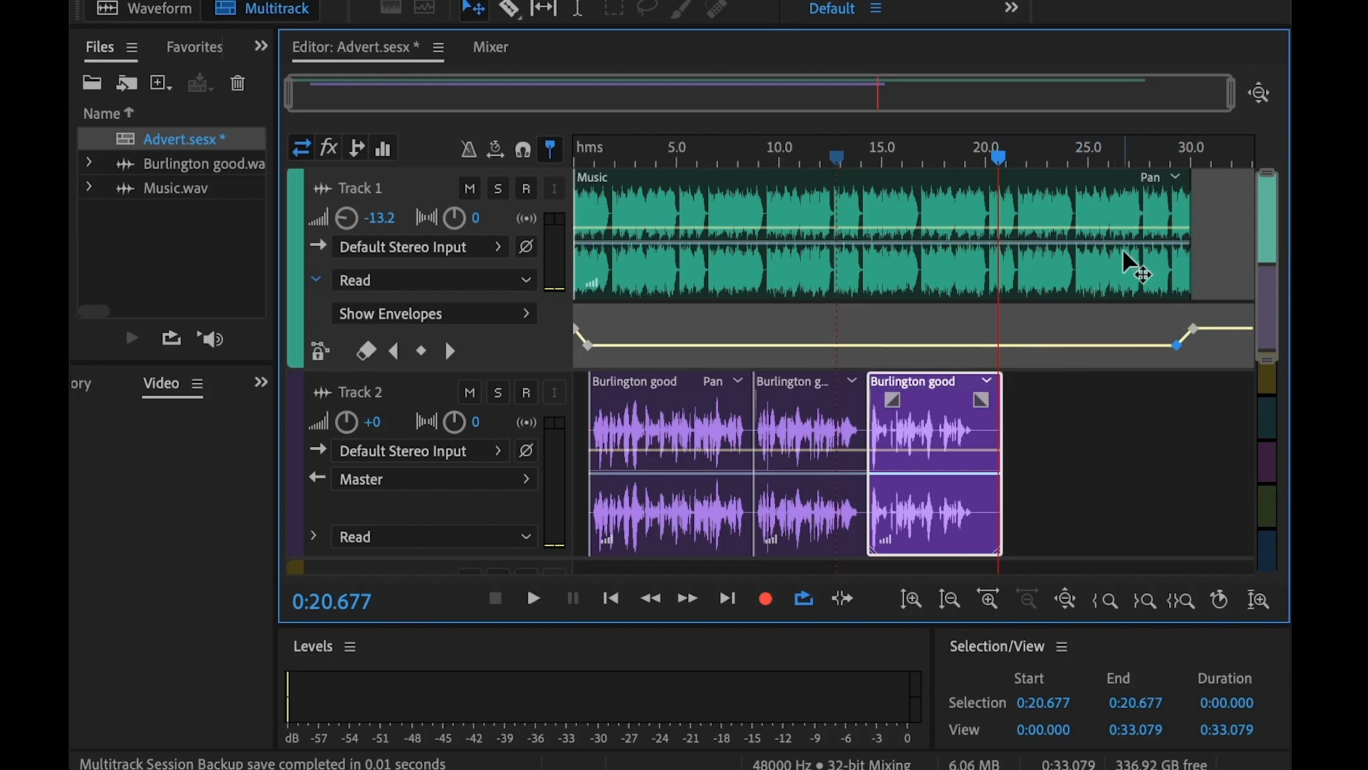
drag(1183, 259, 1044, 264)
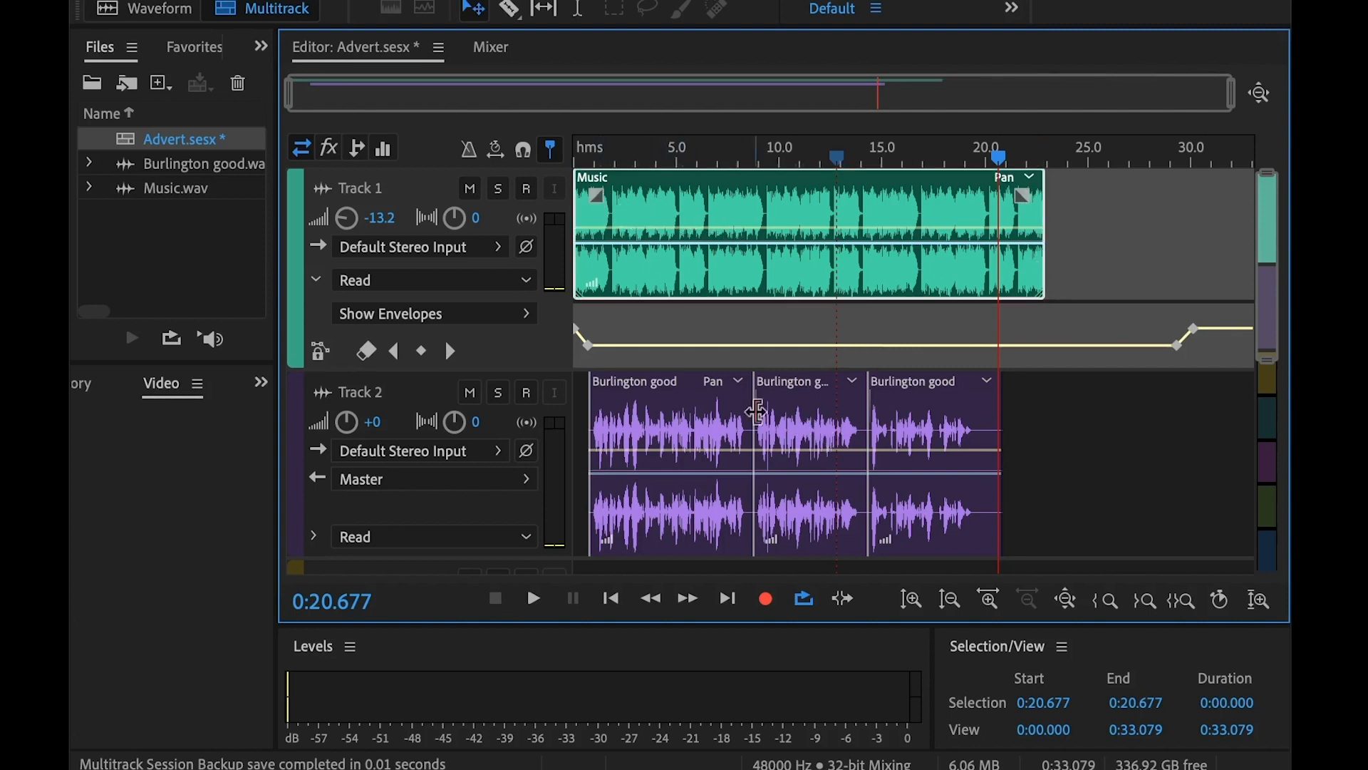
click(696, 410)
click(707, 188)
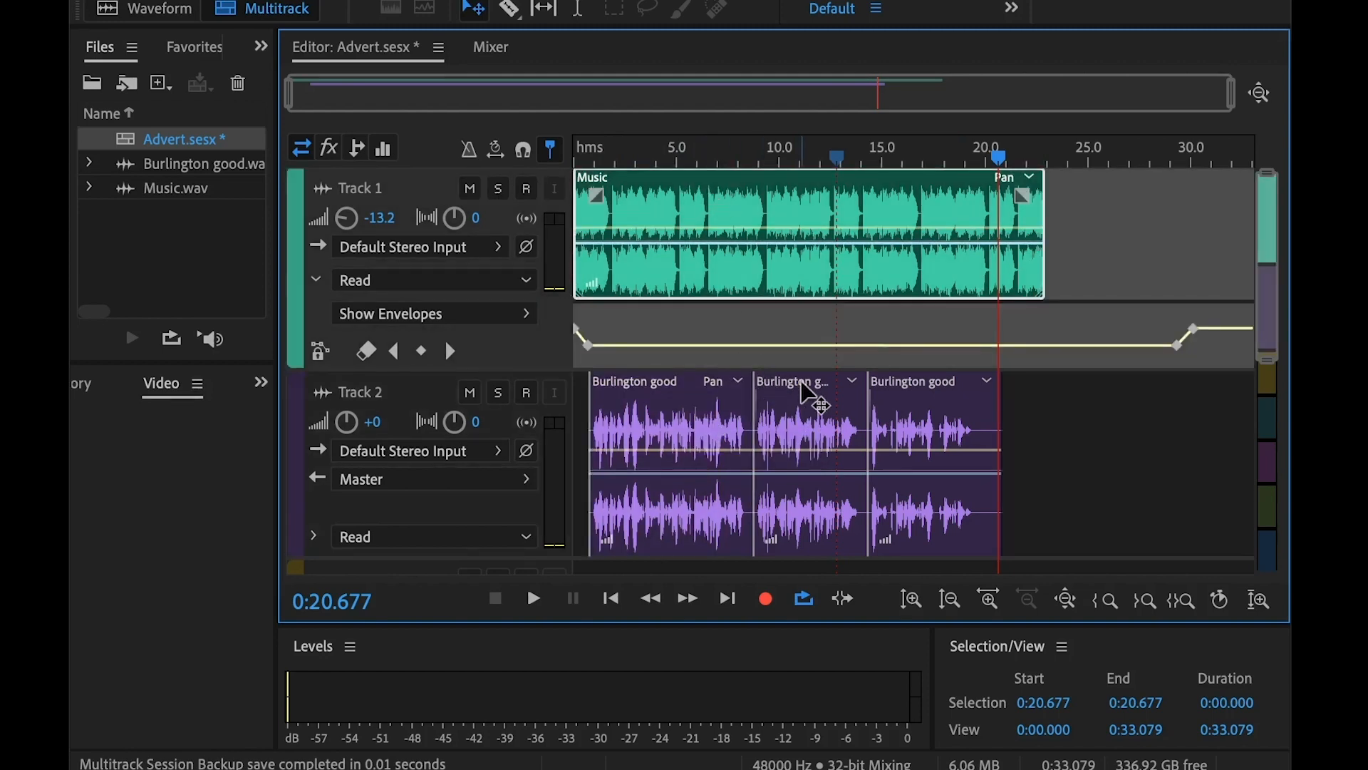
click(802, 389)
click(946, 396)
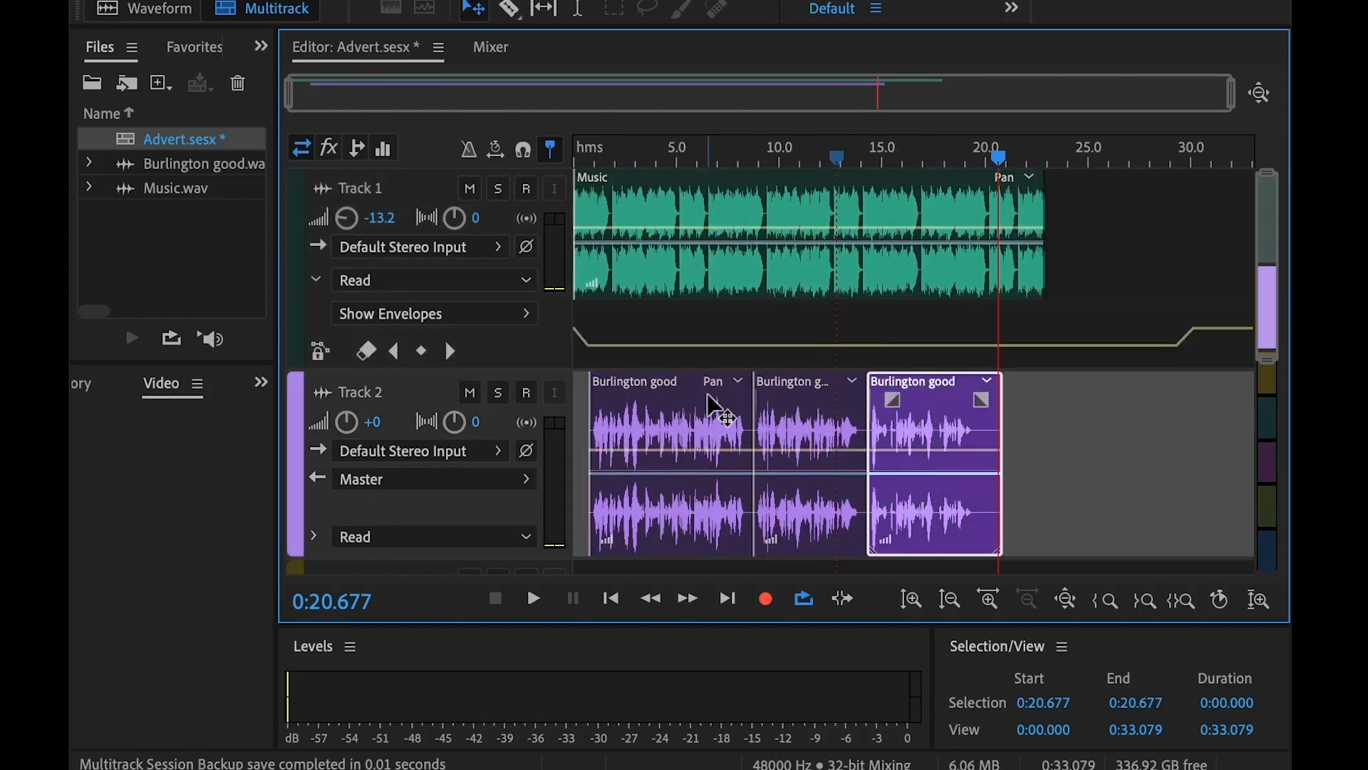
click(715, 407)
Step: Add a fade-out of about 3.6 seconds to the end of the music clip
click(601, 190)
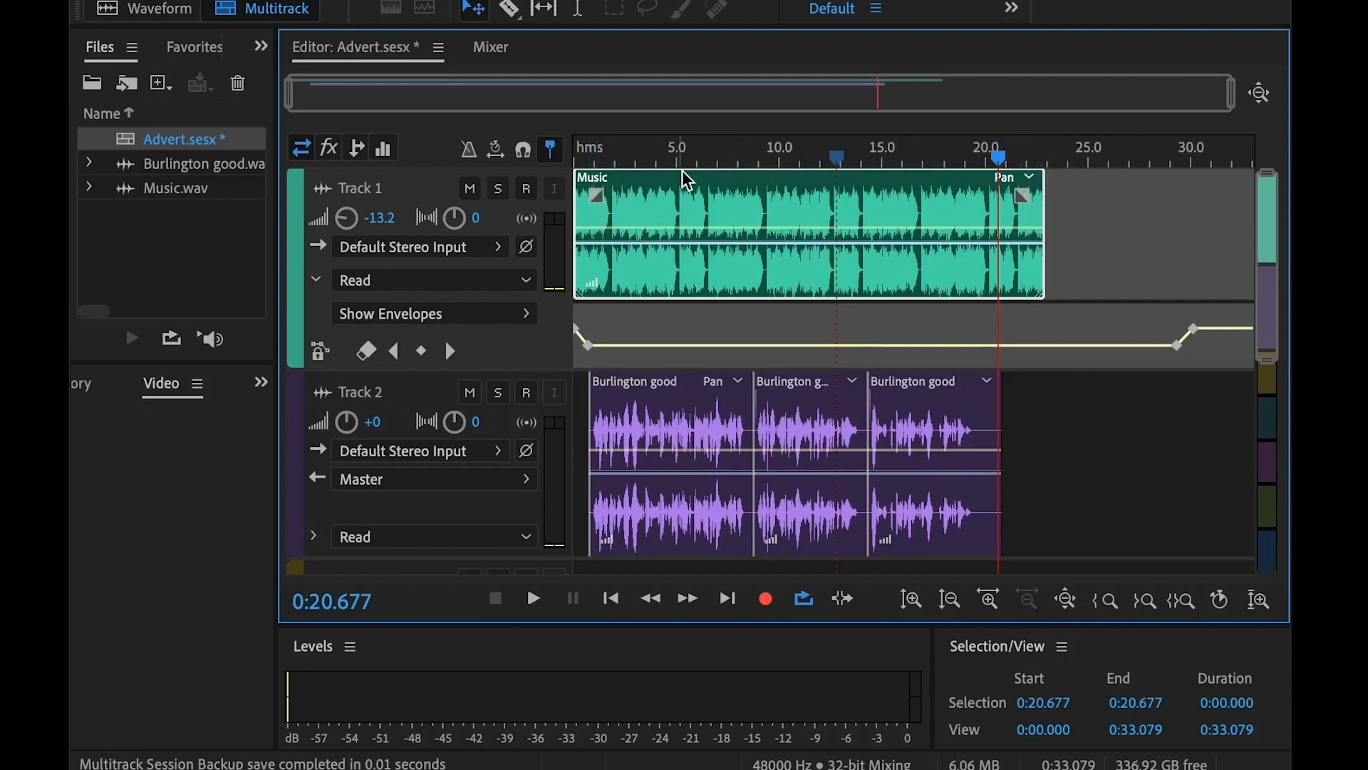
mouse_move(598, 194)
mouse_down()
mouse_move(797, 189)
mouse_move(588, 191)
mouse_up()
drag(1026, 196, 949, 210)
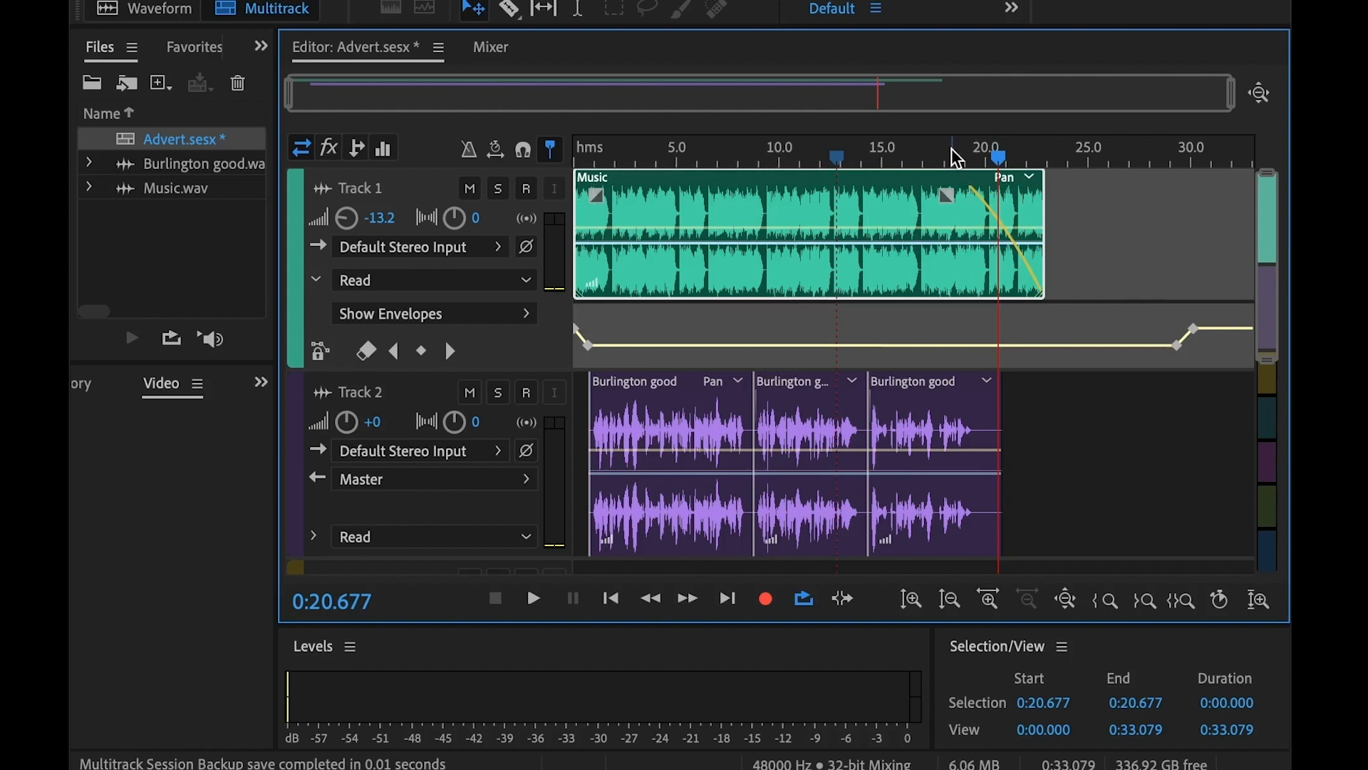
Step: Play the session from the beginning to check the trimmed music and its closing fade-out
drag(627, 155, 483, 158)
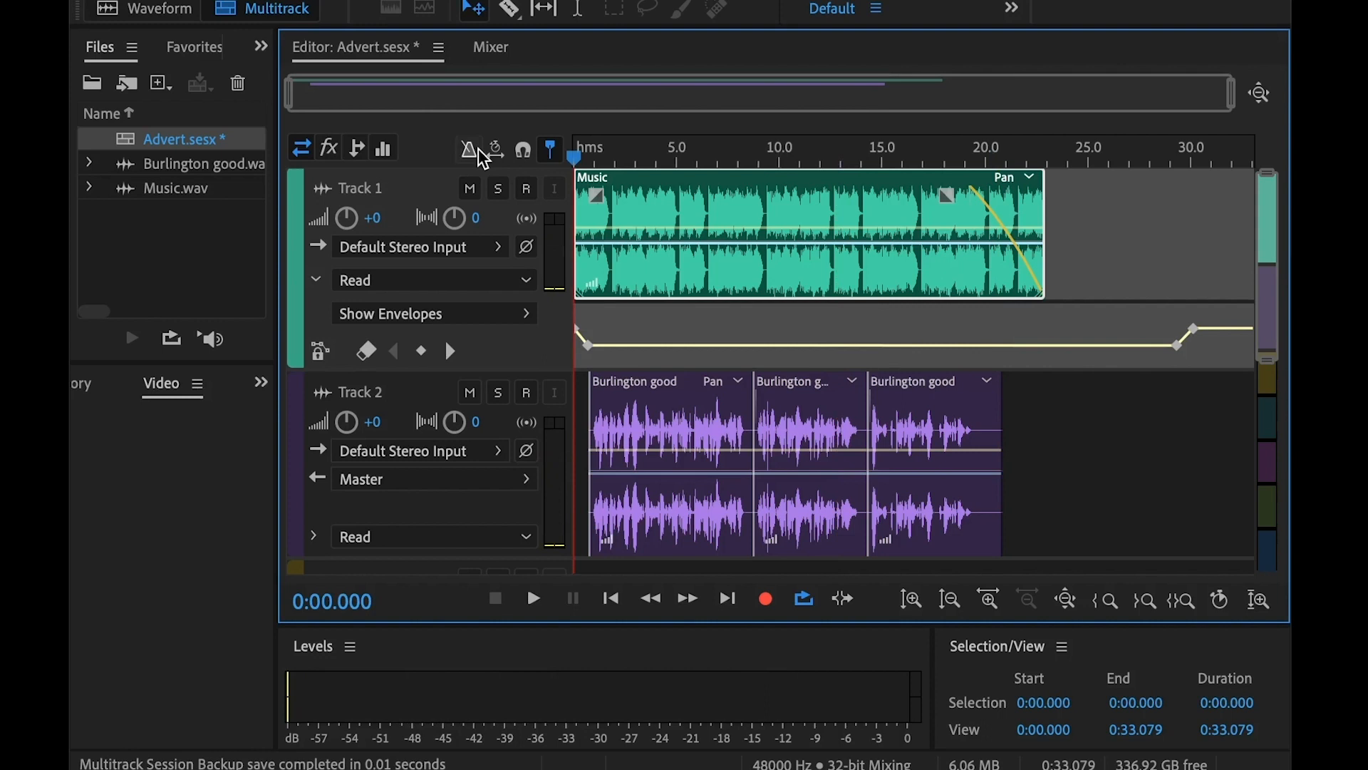
key(space)
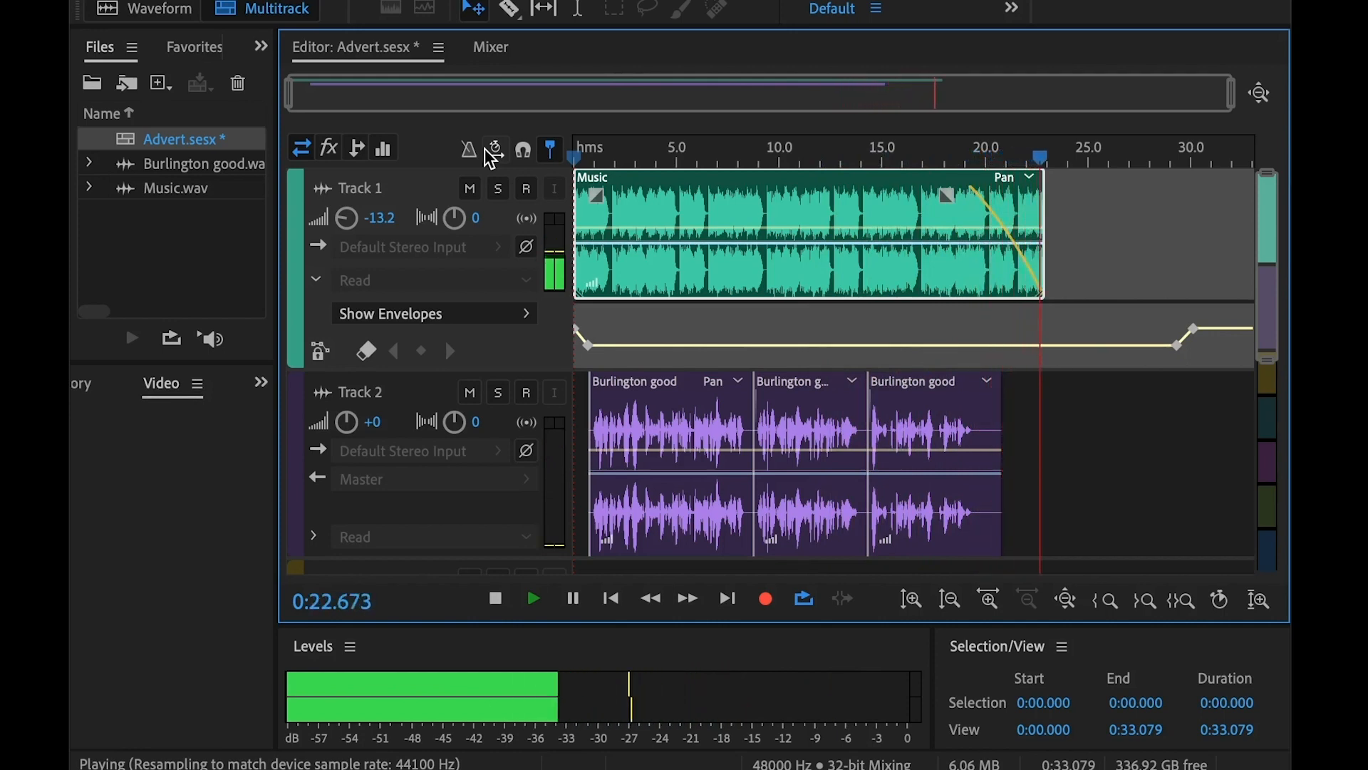
key(space)
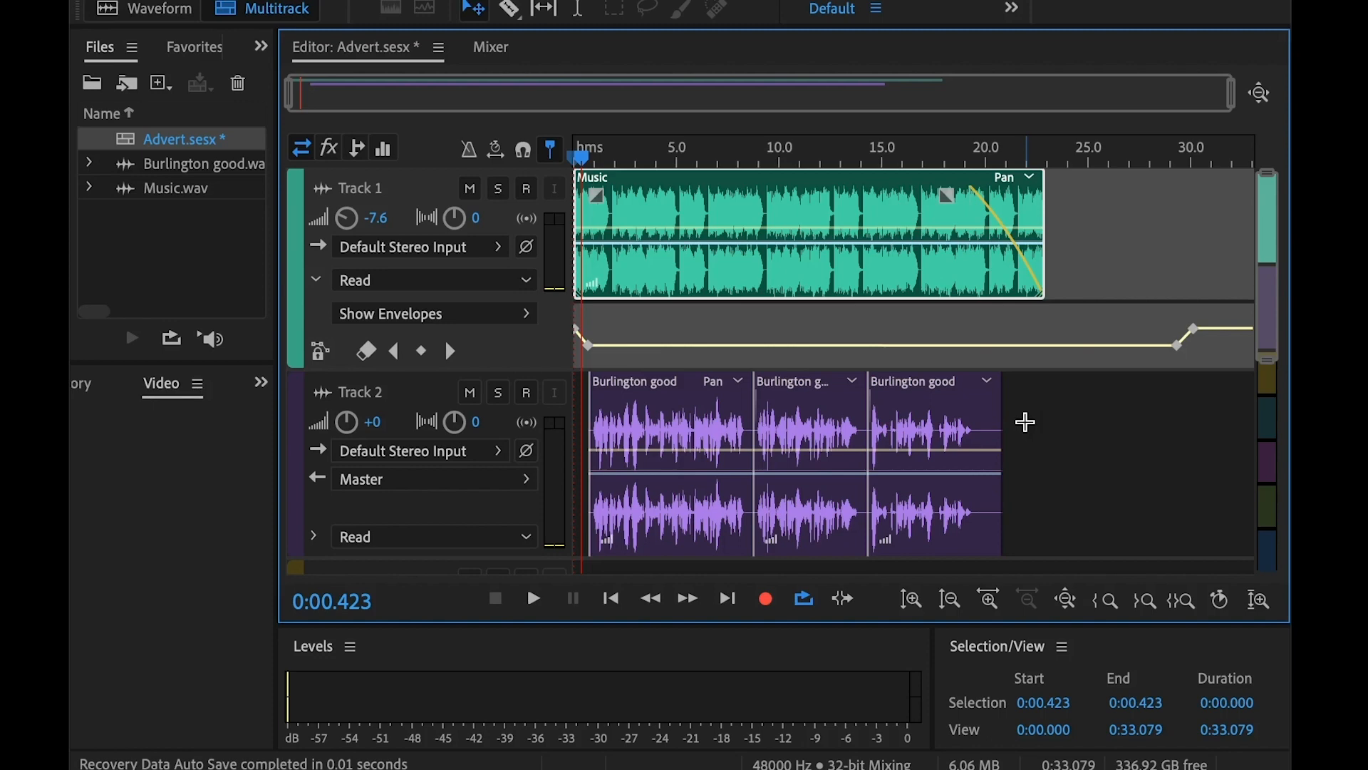
Step: Select all three voice pieces on Track 2 and merge them into one clip
drag(1043, 416, 661, 428)
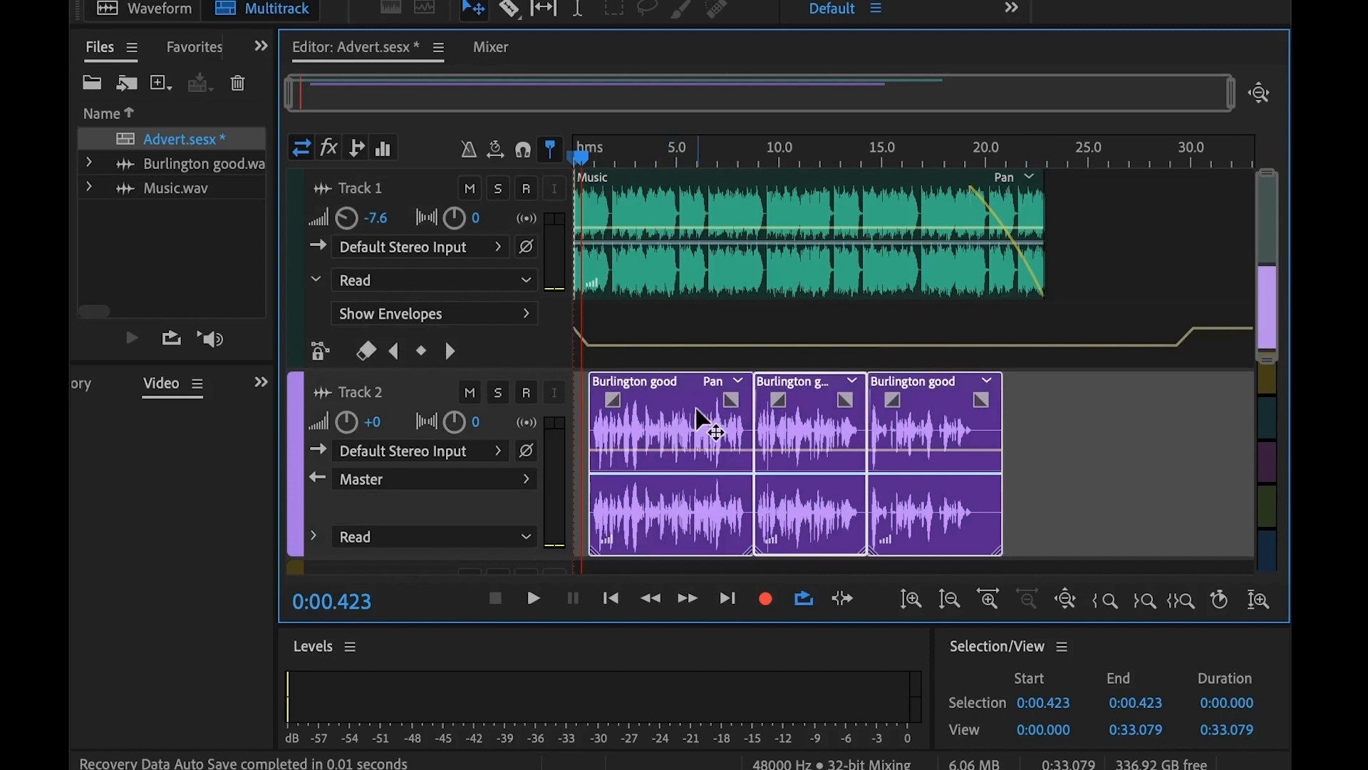
right_click(678, 431)
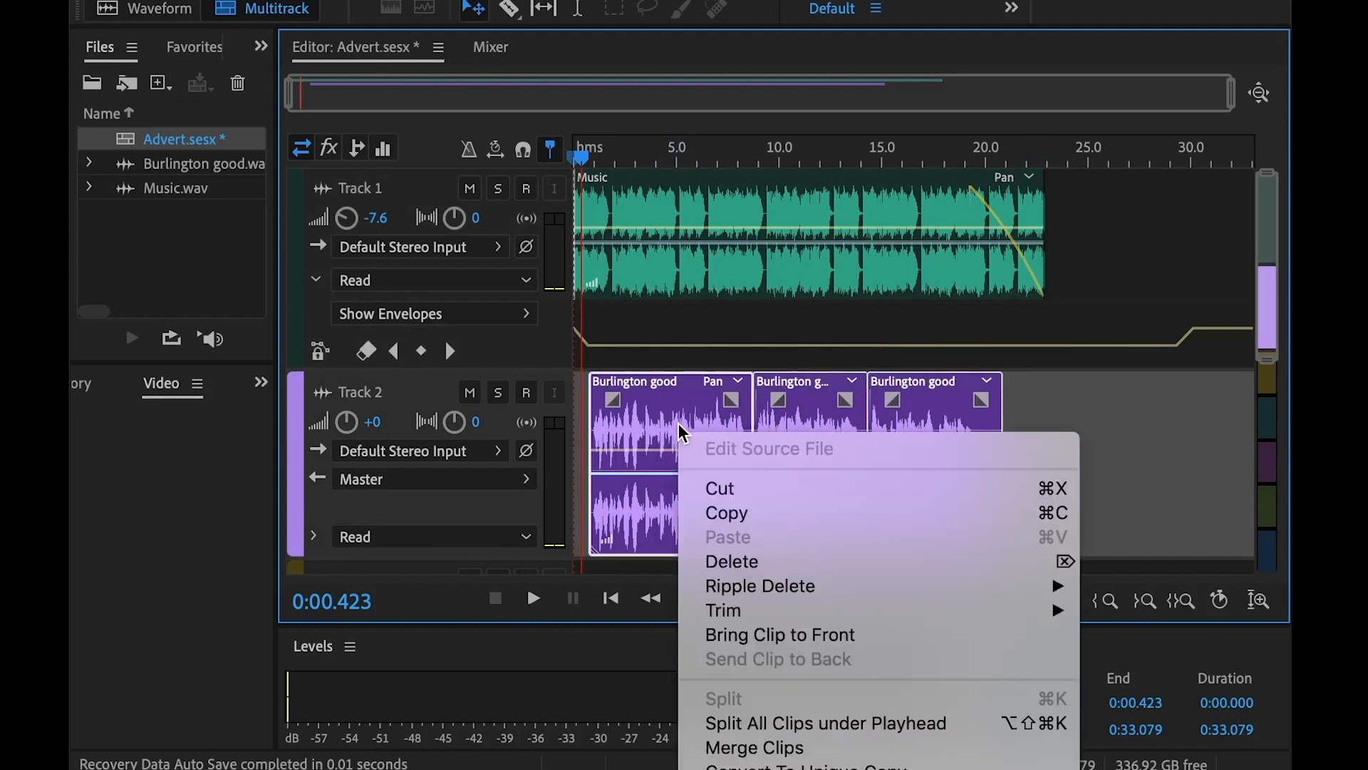
click(736, 748)
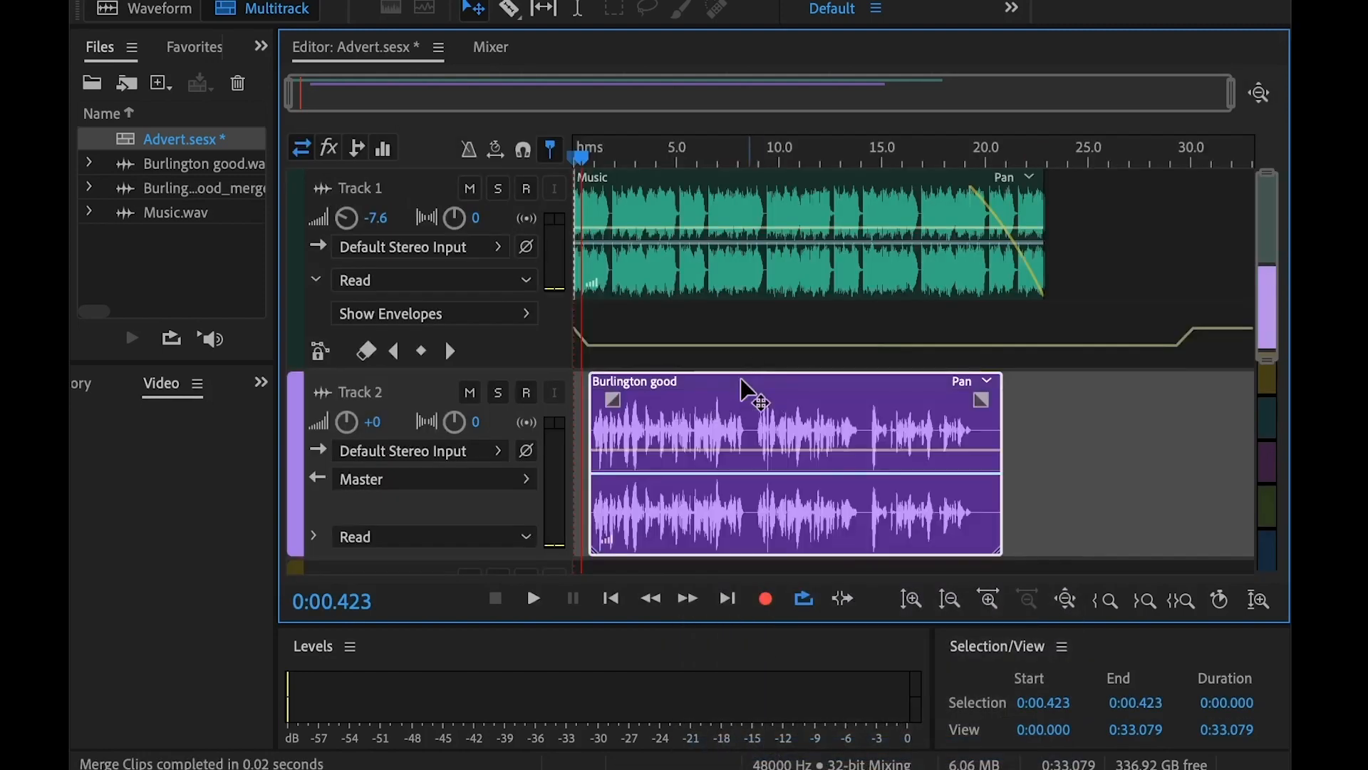
Step: Open the merged voice clip in the waveform editor and apply the Hard Limit to -0.1 dB favorite
double_click(780, 413)
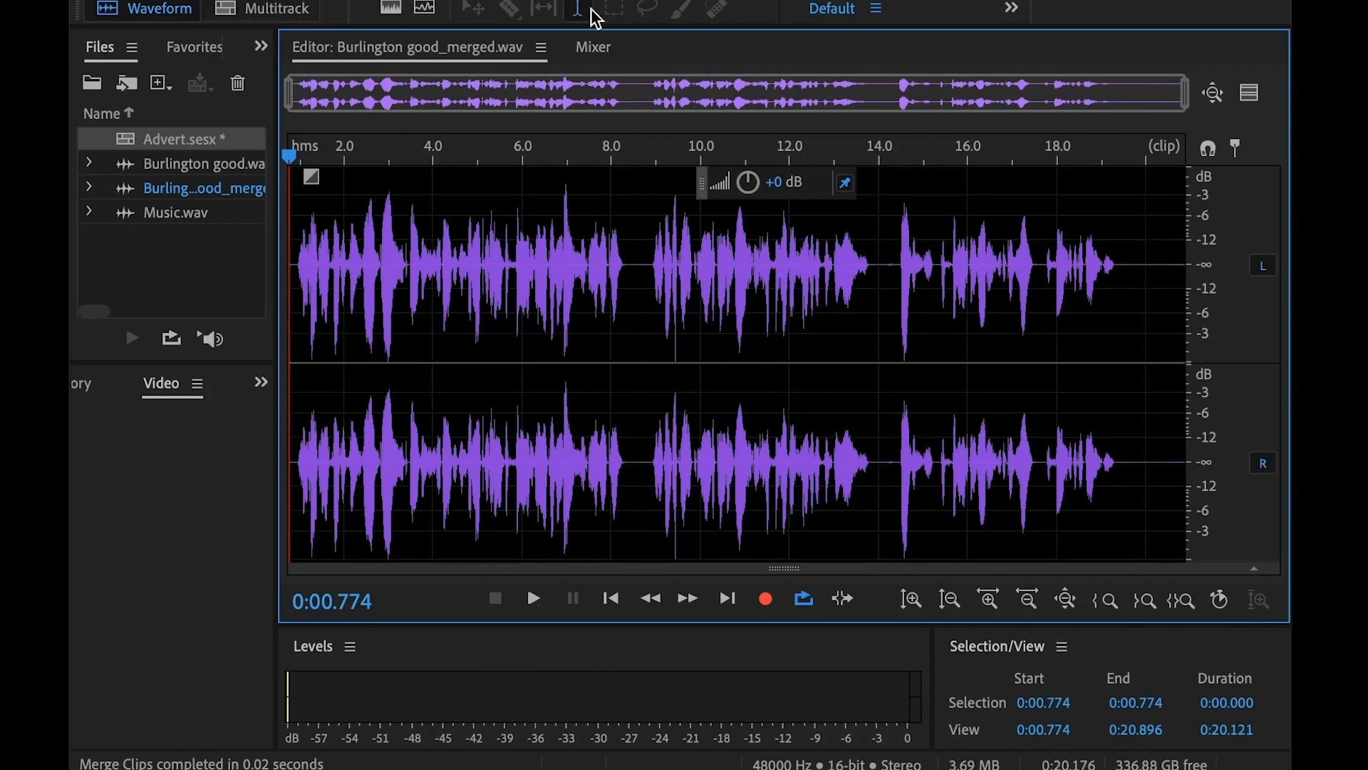
click(686, 0)
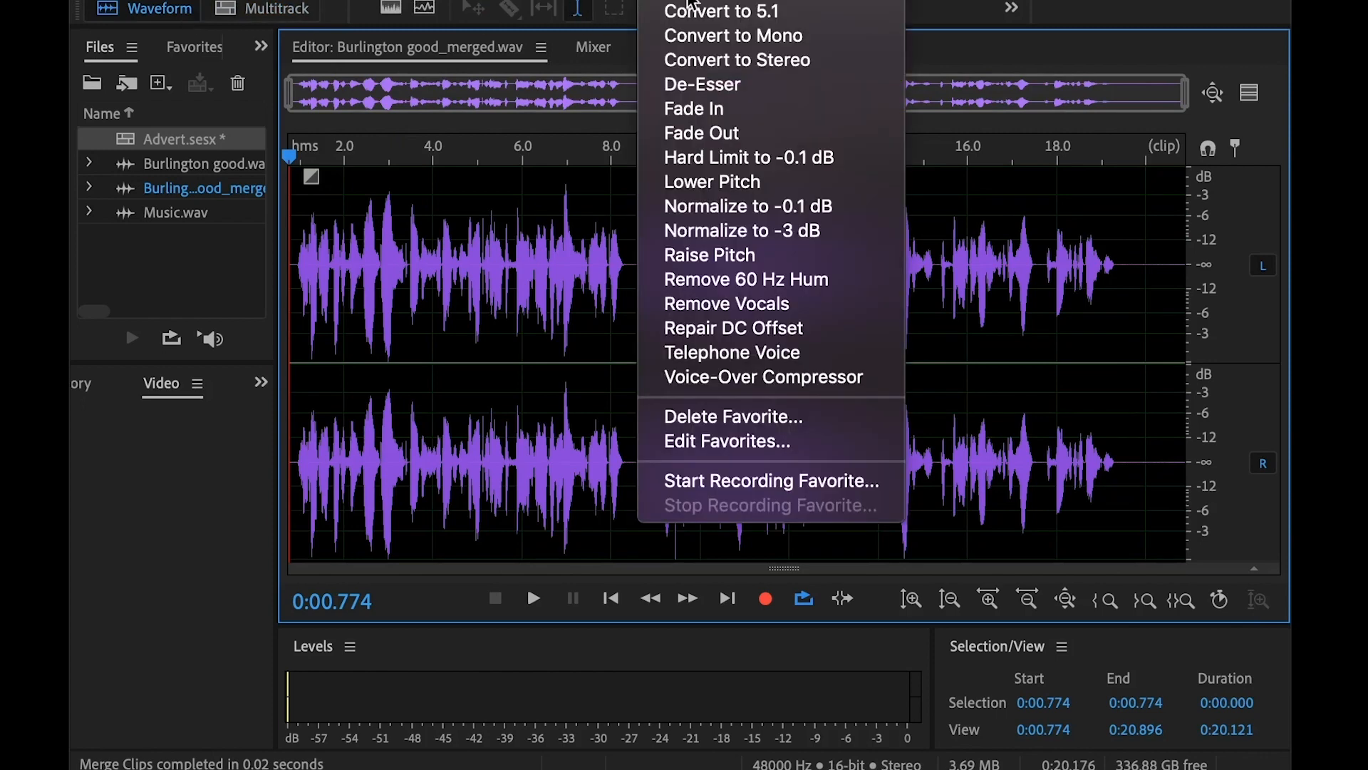
click(702, 157)
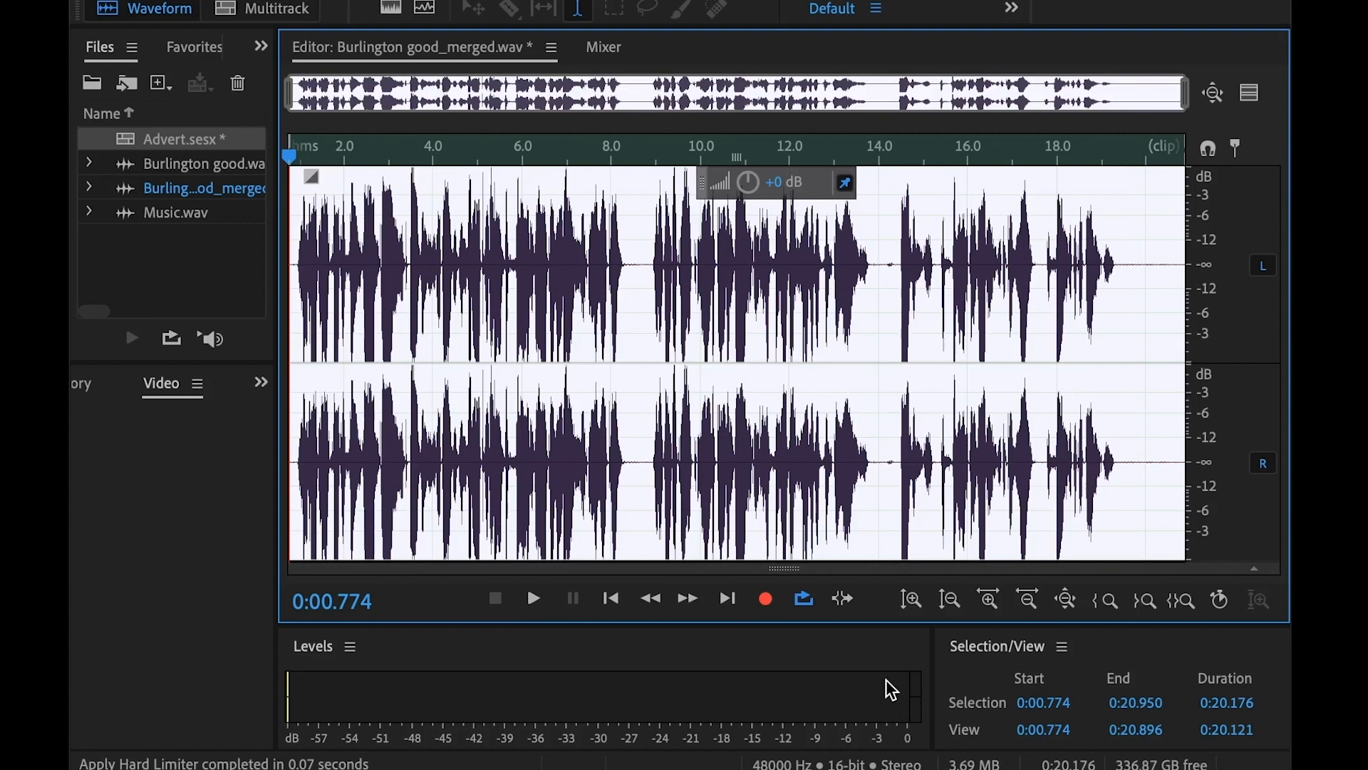
Step: Play the limited voice recording from about 1 second to check its loudness
click(396, 230)
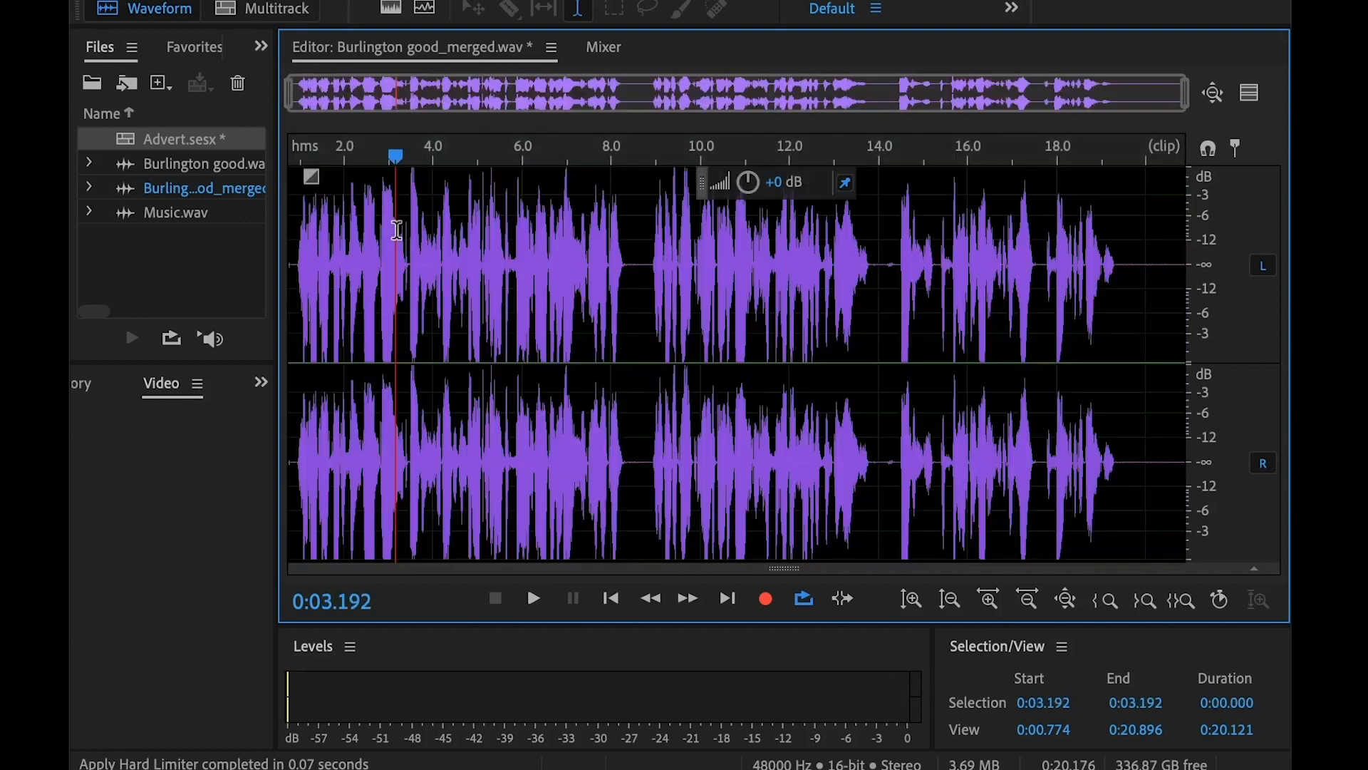
click(298, 224)
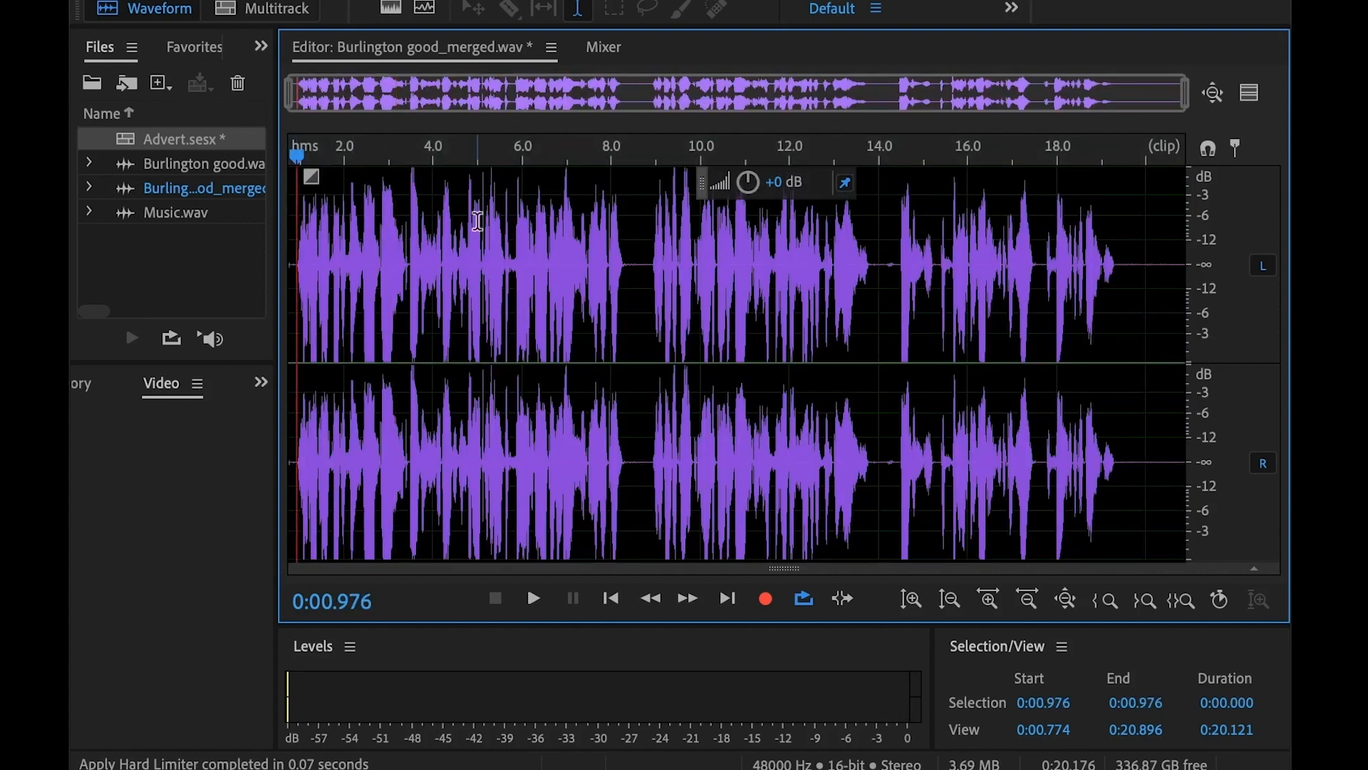
key(space)
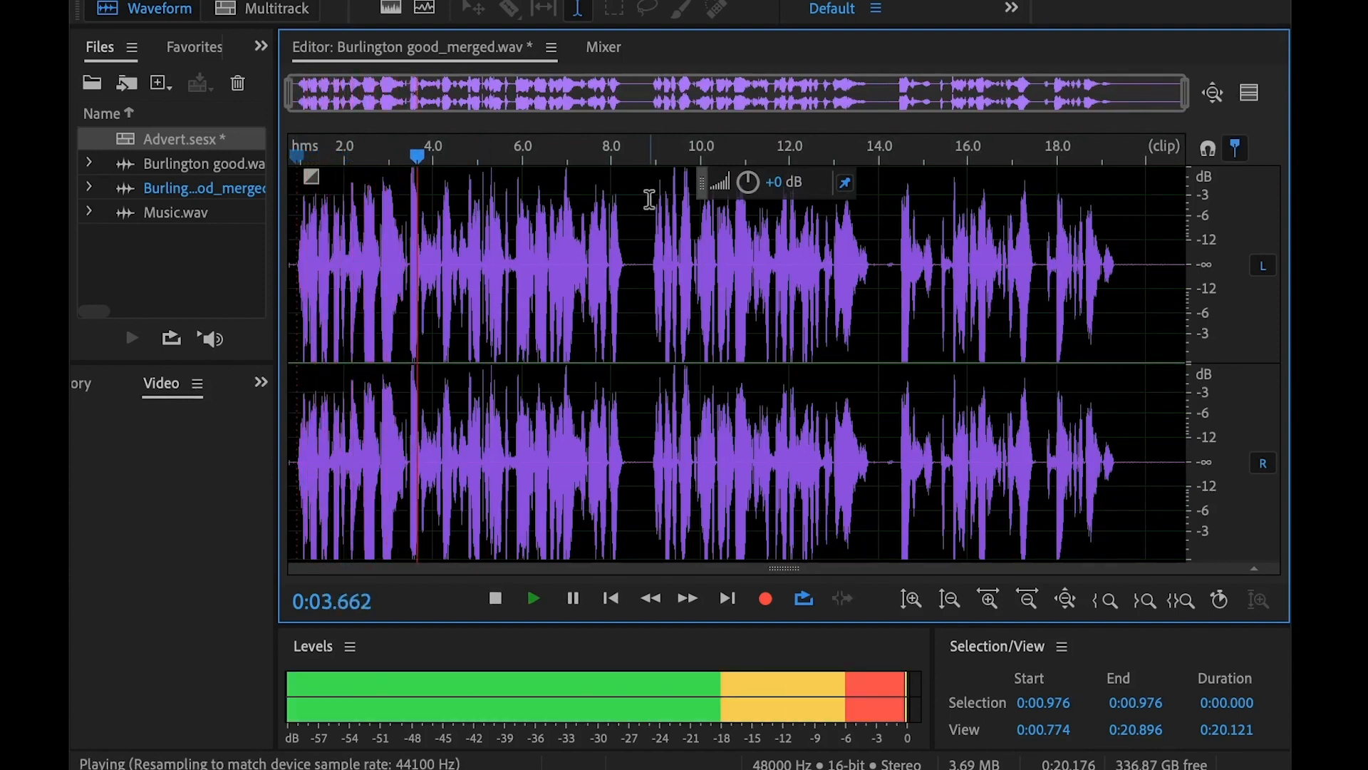
key(space)
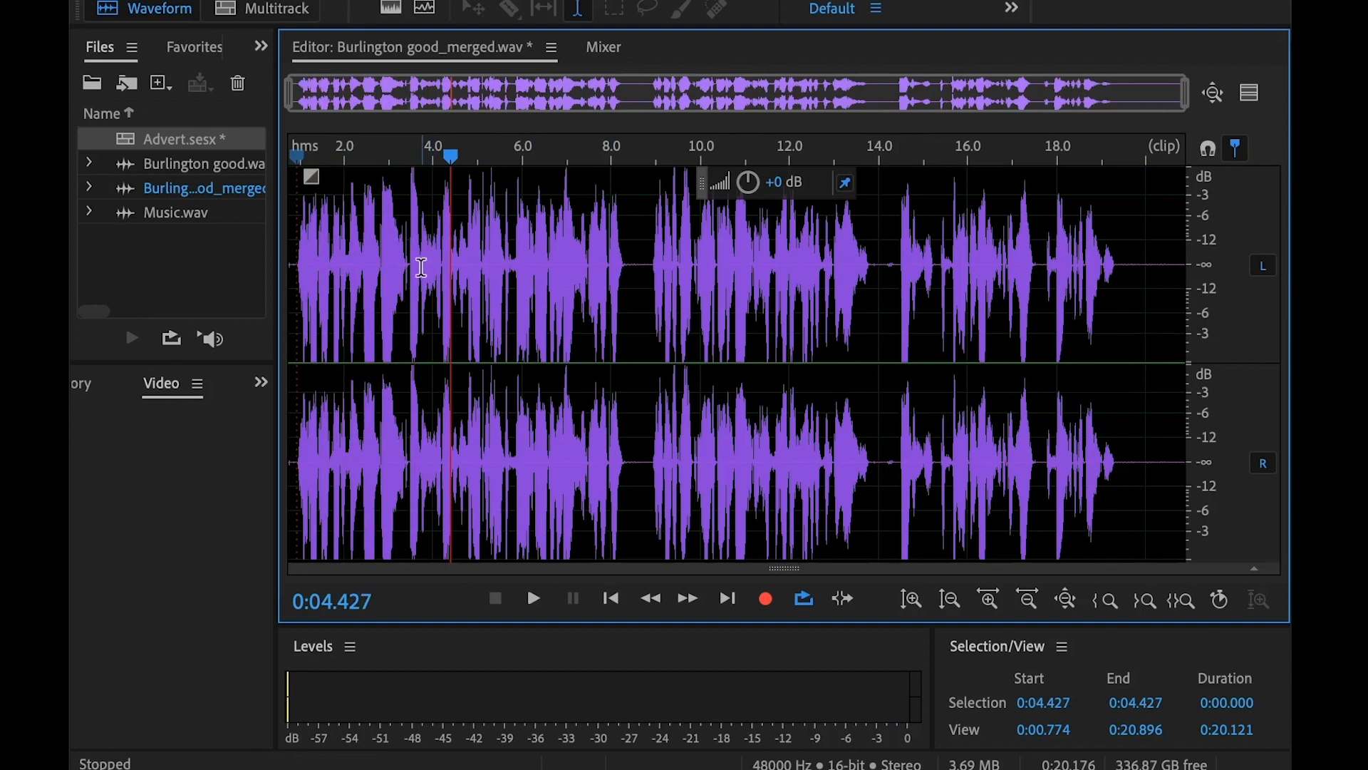
Step: Return to the Advert.sesx multitrack session and play it from the beginning to check the louder voice against the music
double_click(184, 142)
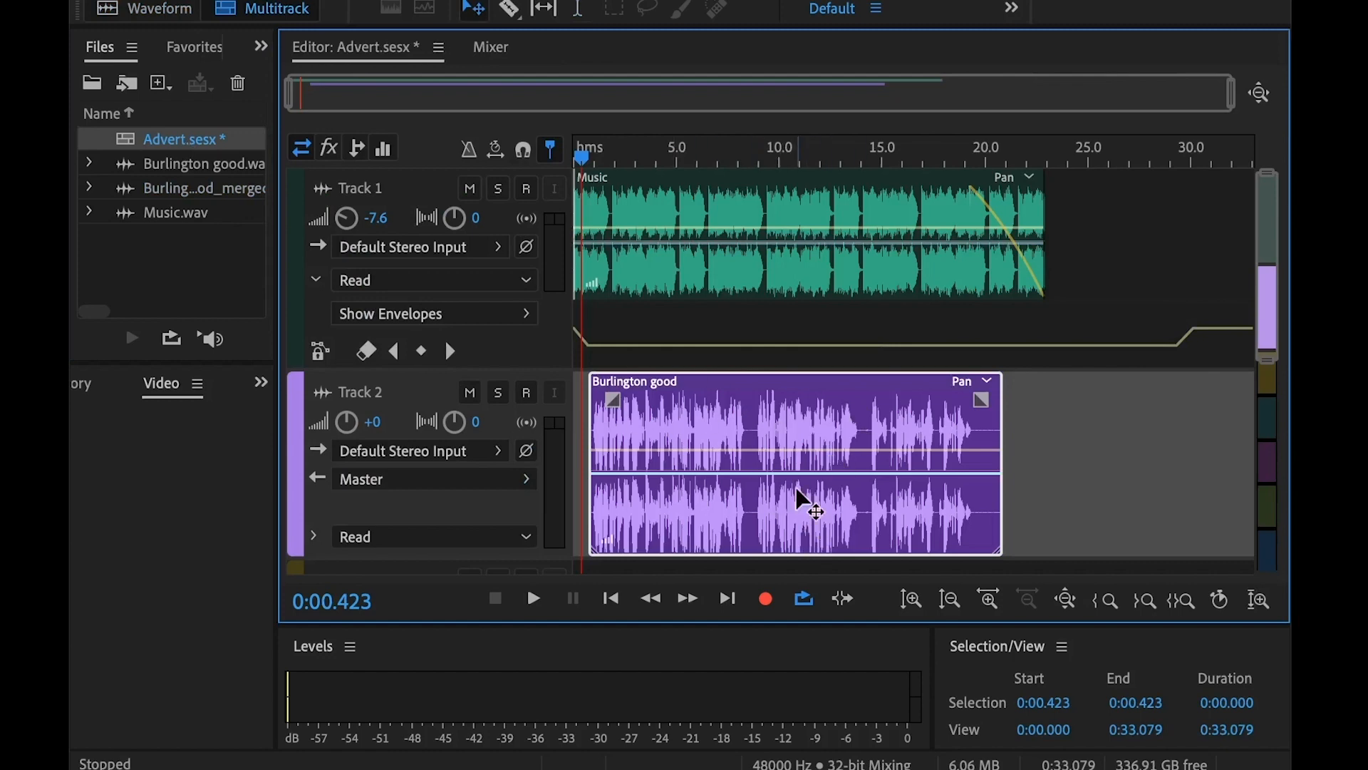
drag(585, 154, 574, 164)
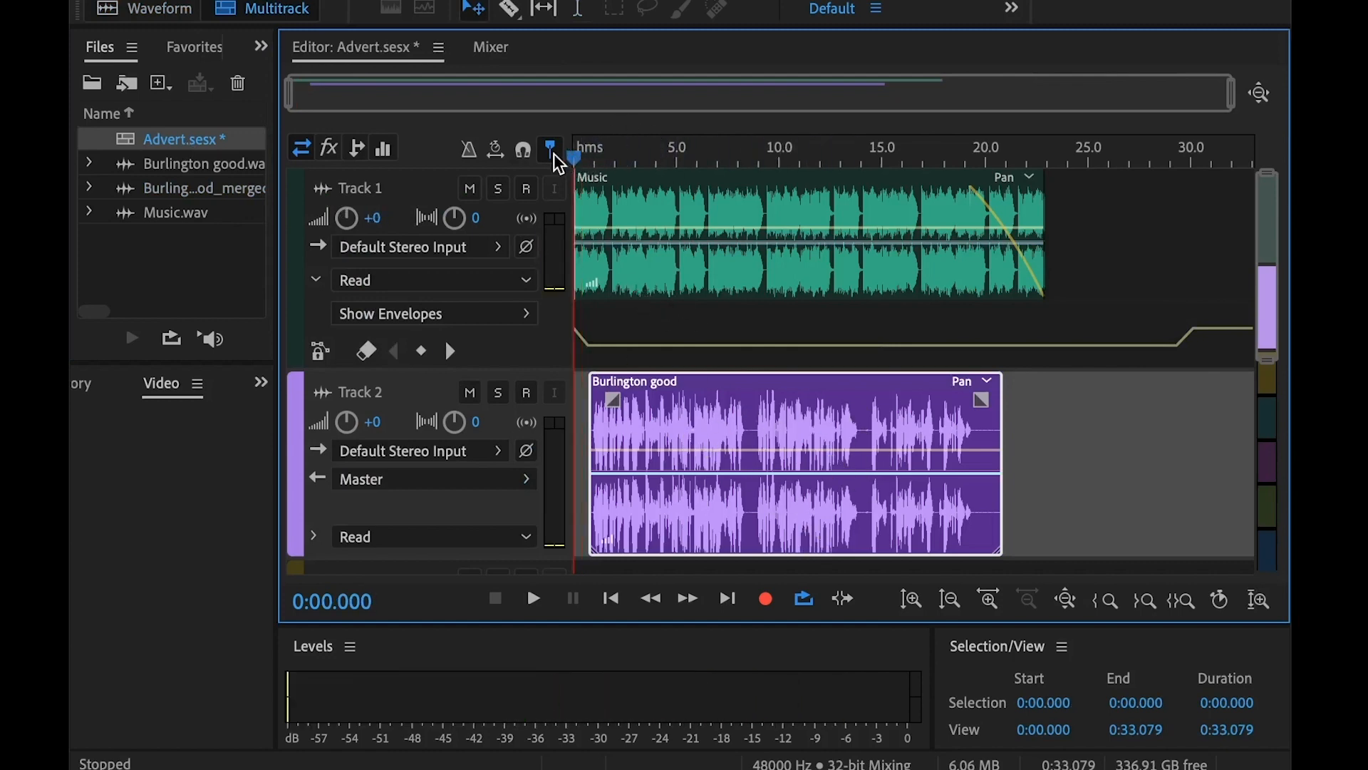
key(space)
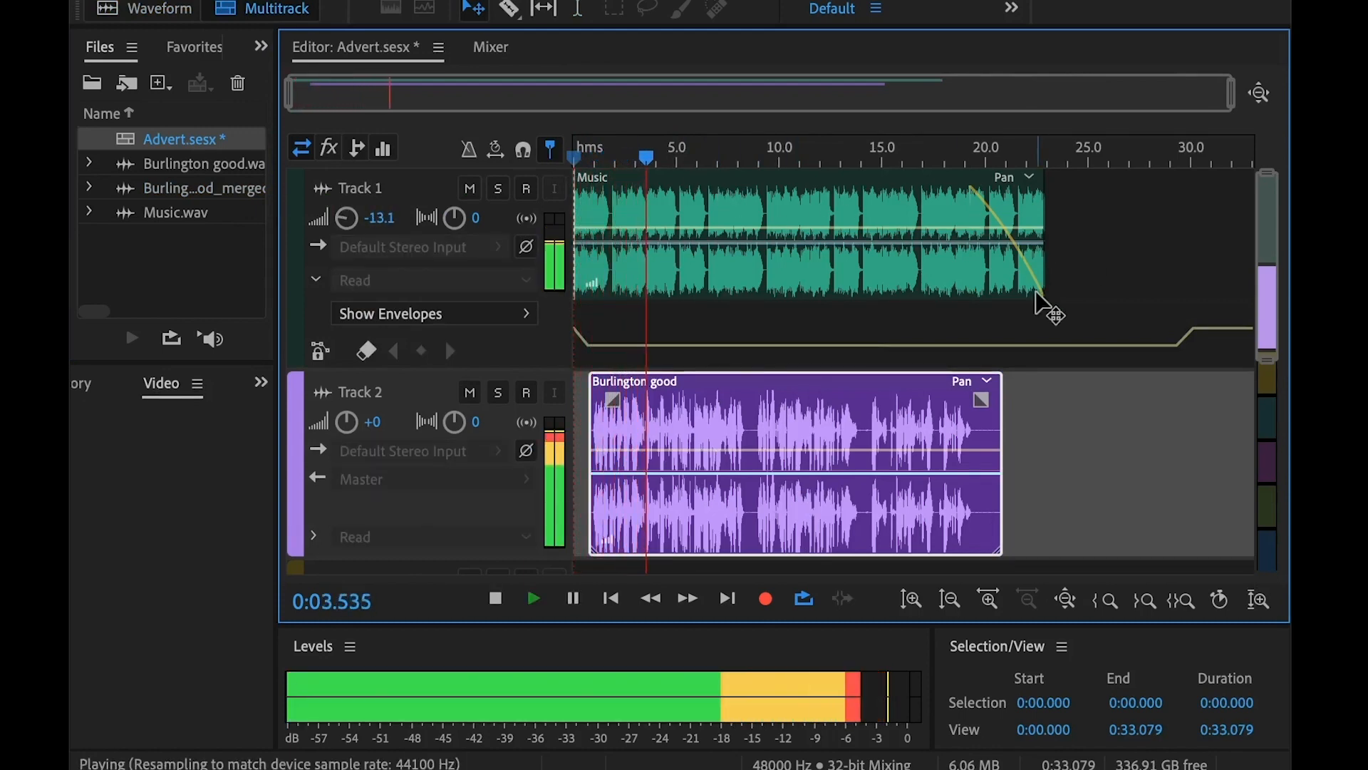
key(space)
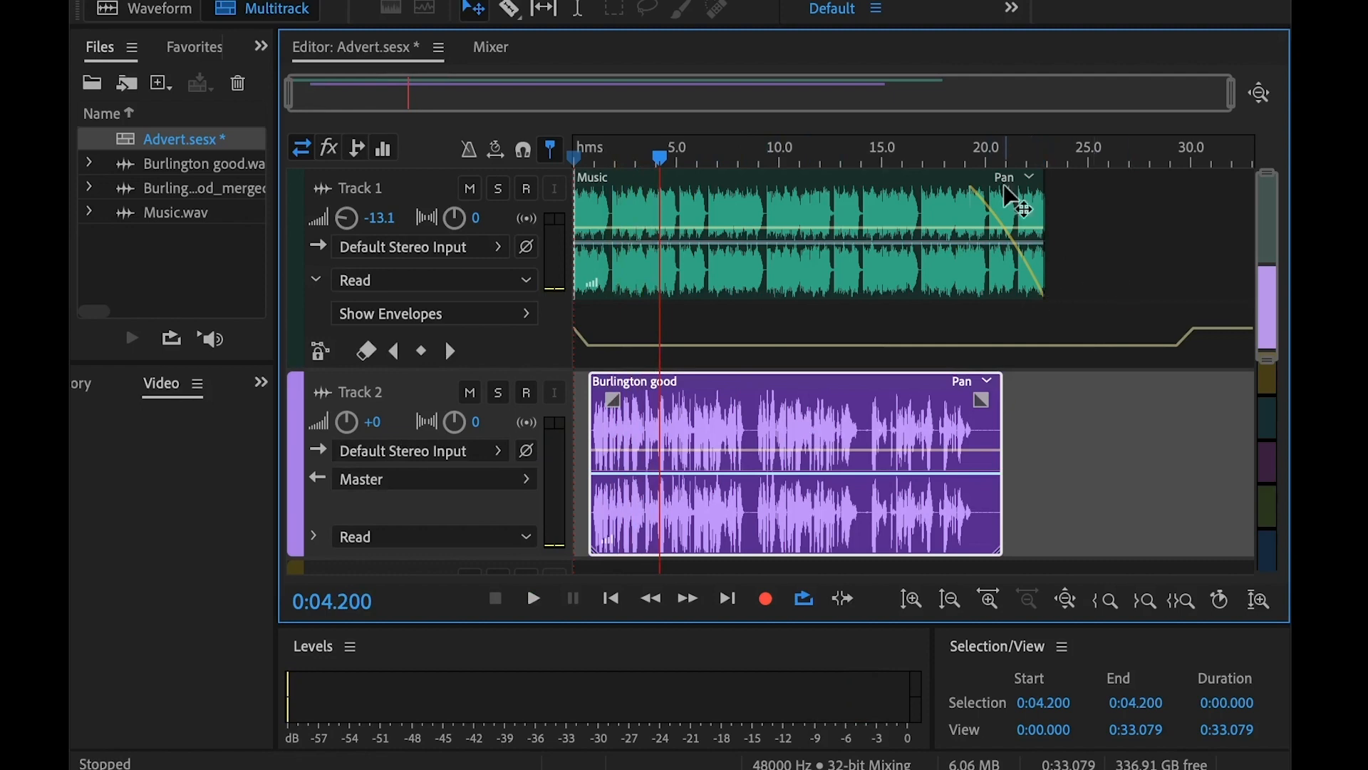
Step: Play the session from about 16.3 seconds to check the ending of the voice and the music fade-out
click(937, 158)
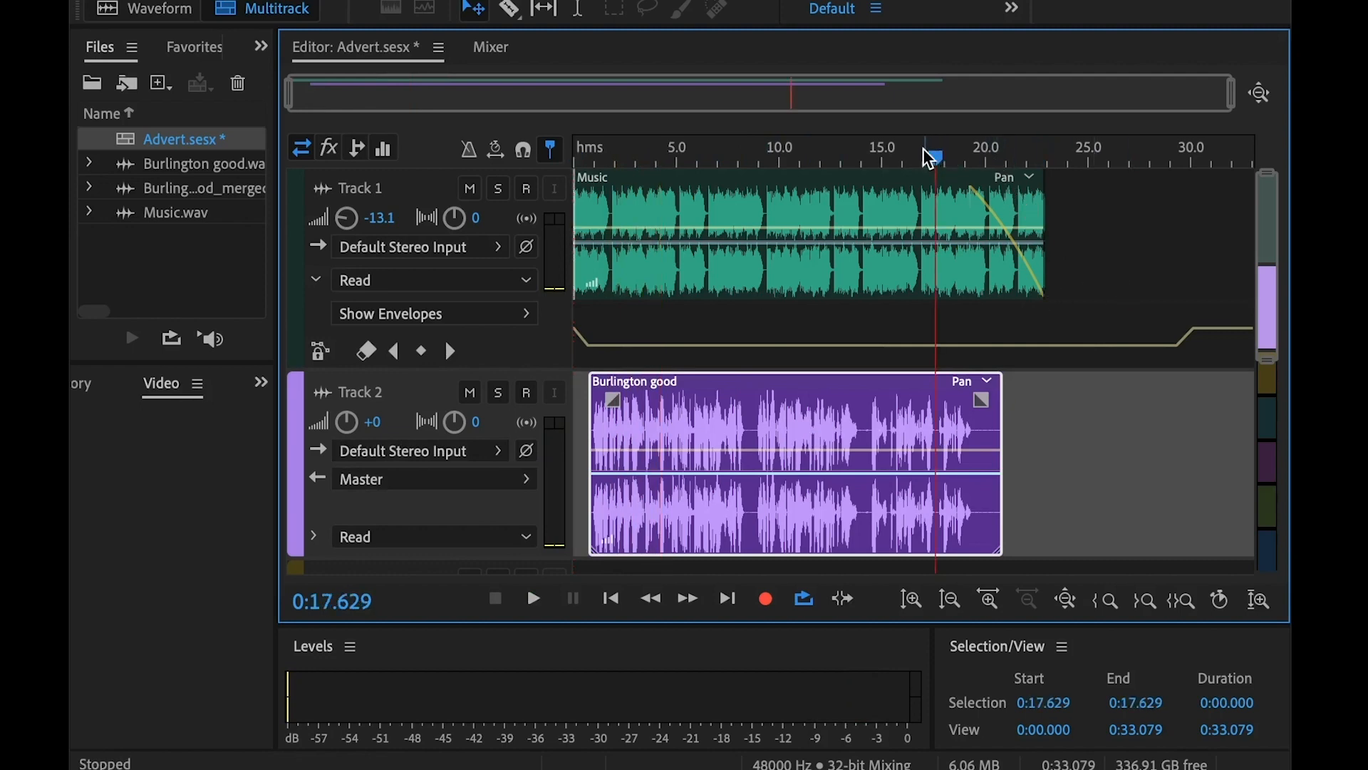
click(909, 158)
key(space)
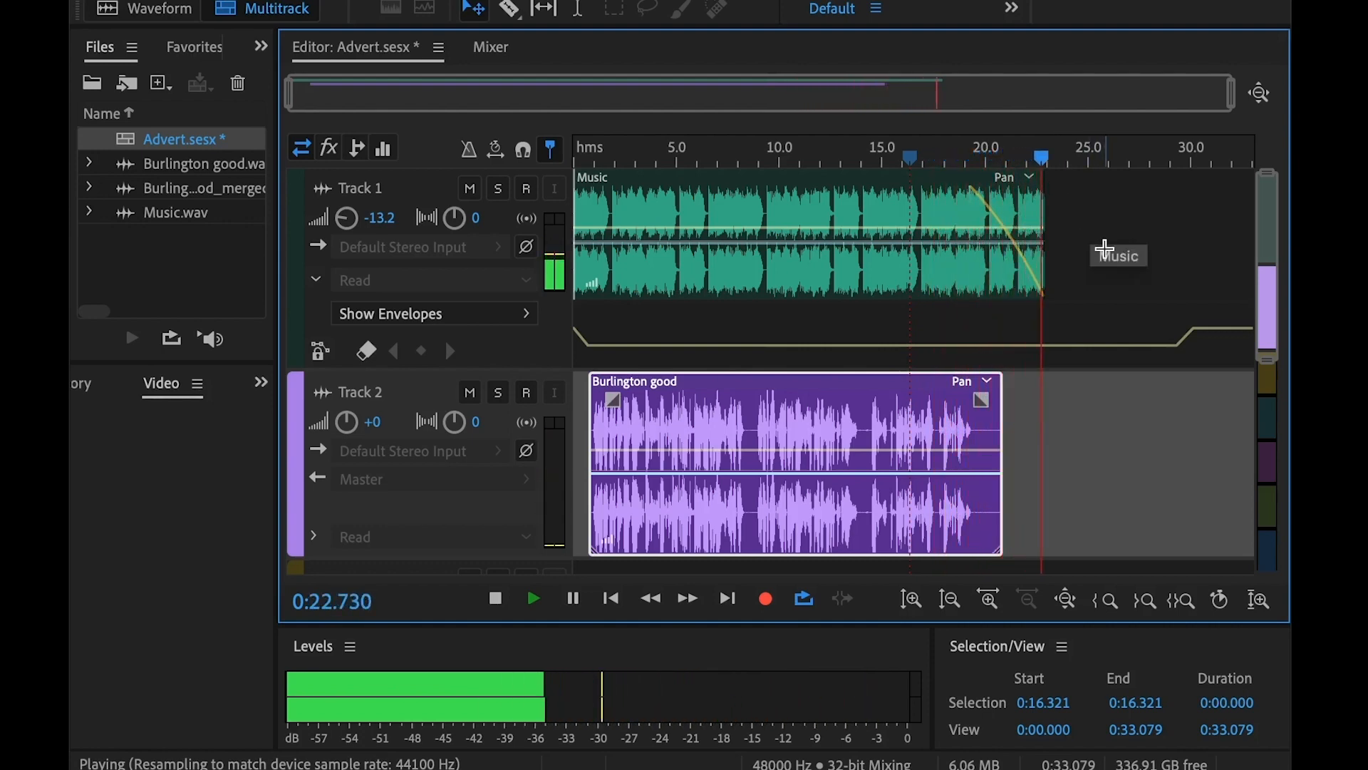
key(space)
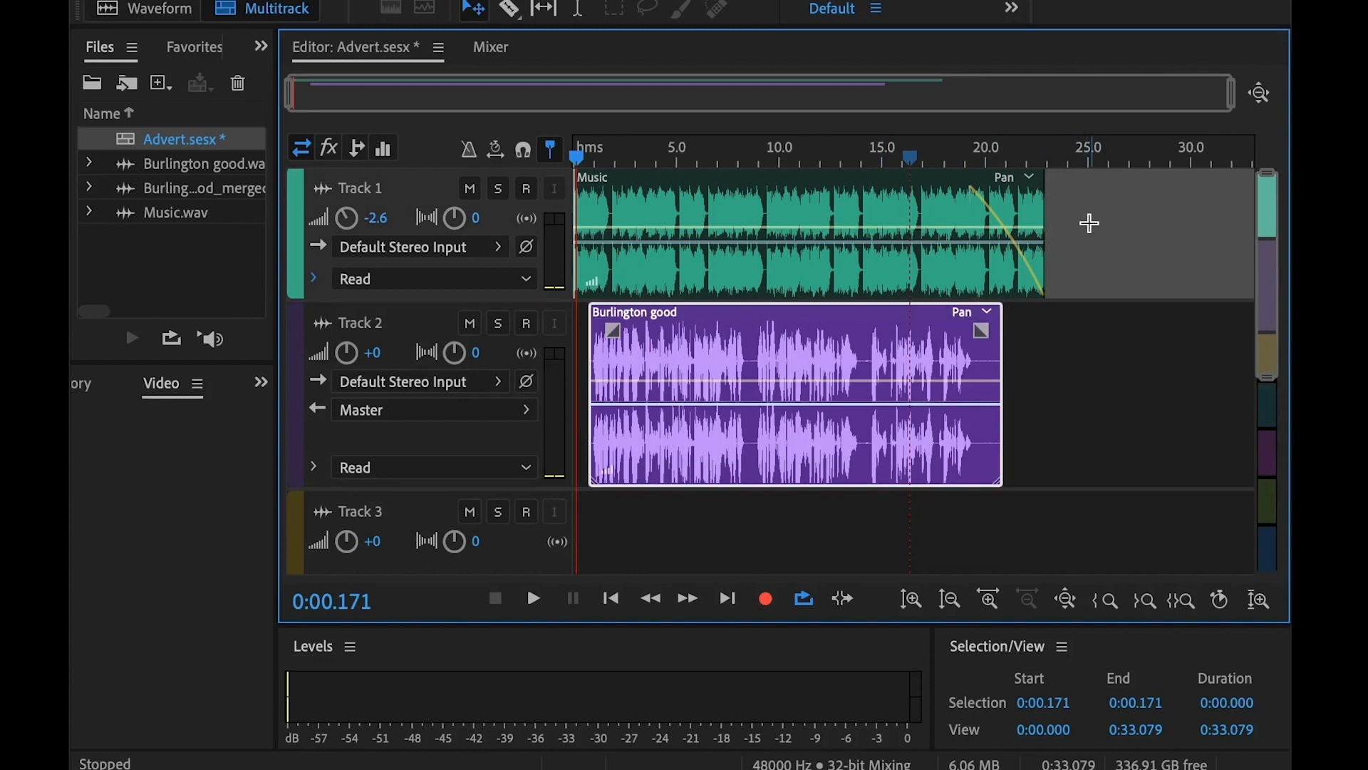
Step: Select both the music clip and the Burlington good voice clip and bounce them to a new track
click(1139, 223)
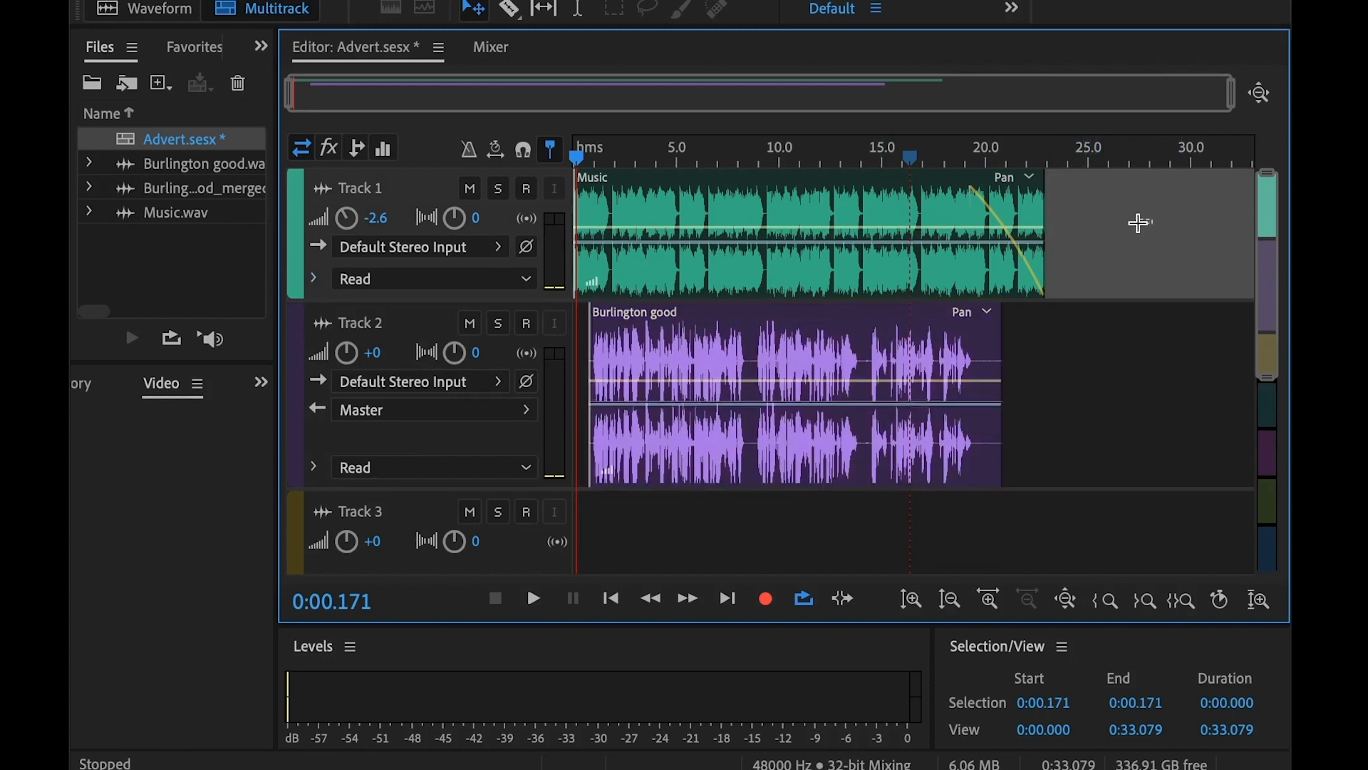
drag(1152, 220, 613, 435)
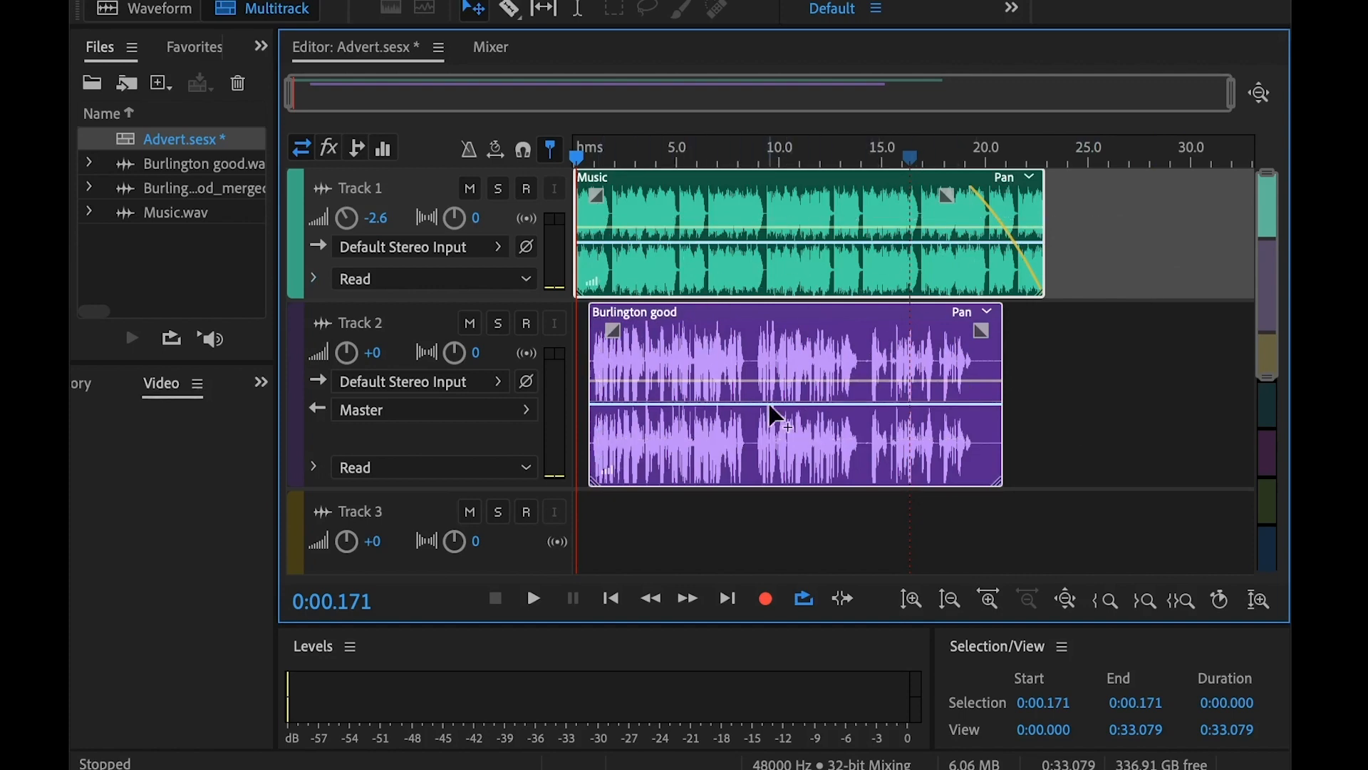
right_click(859, 271)
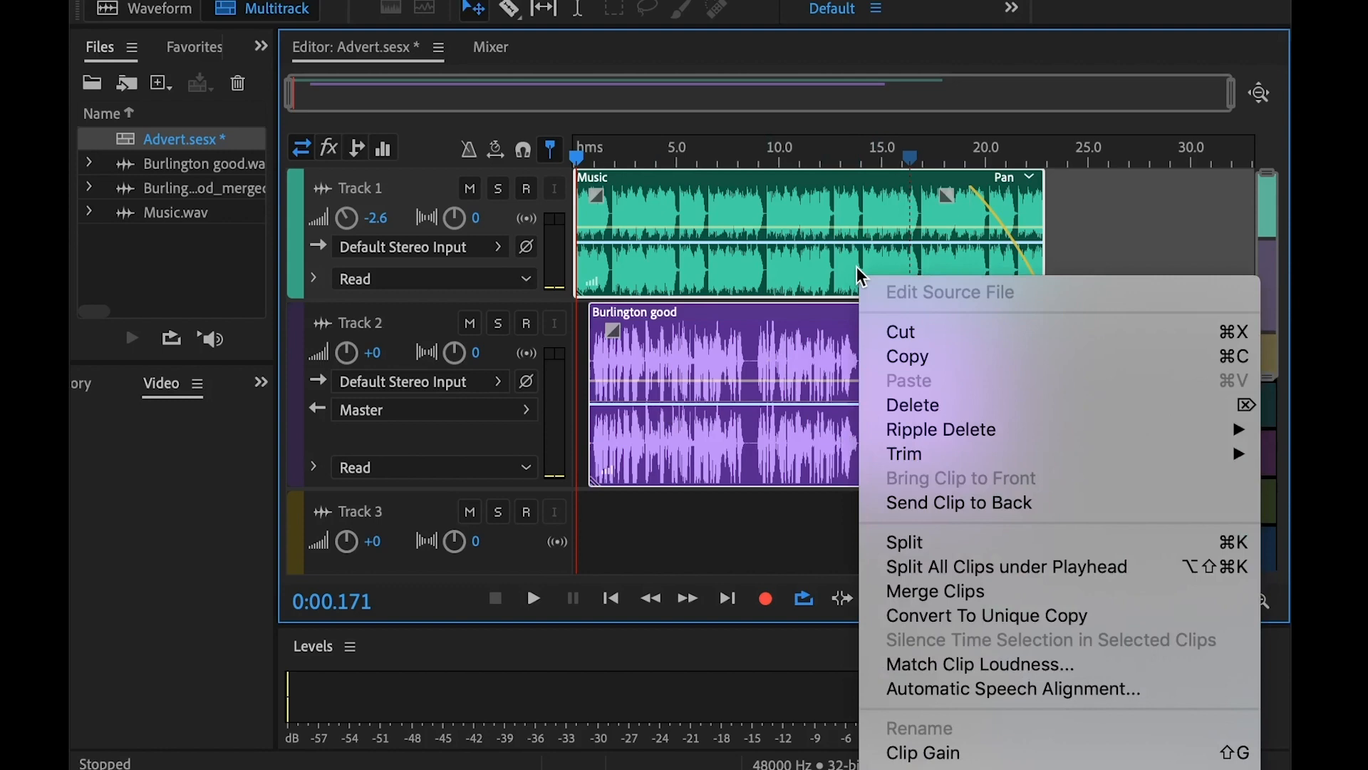
right_click(741, 214)
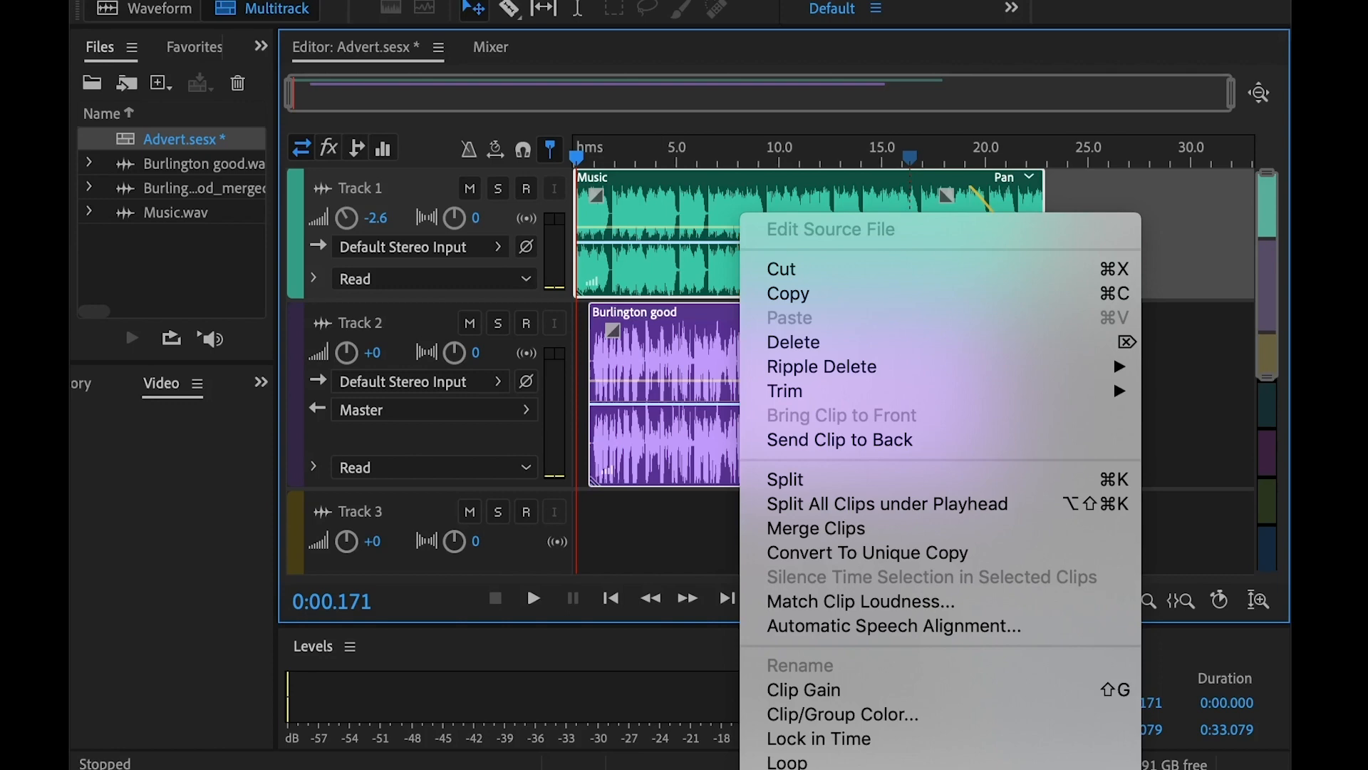
click(1175, 768)
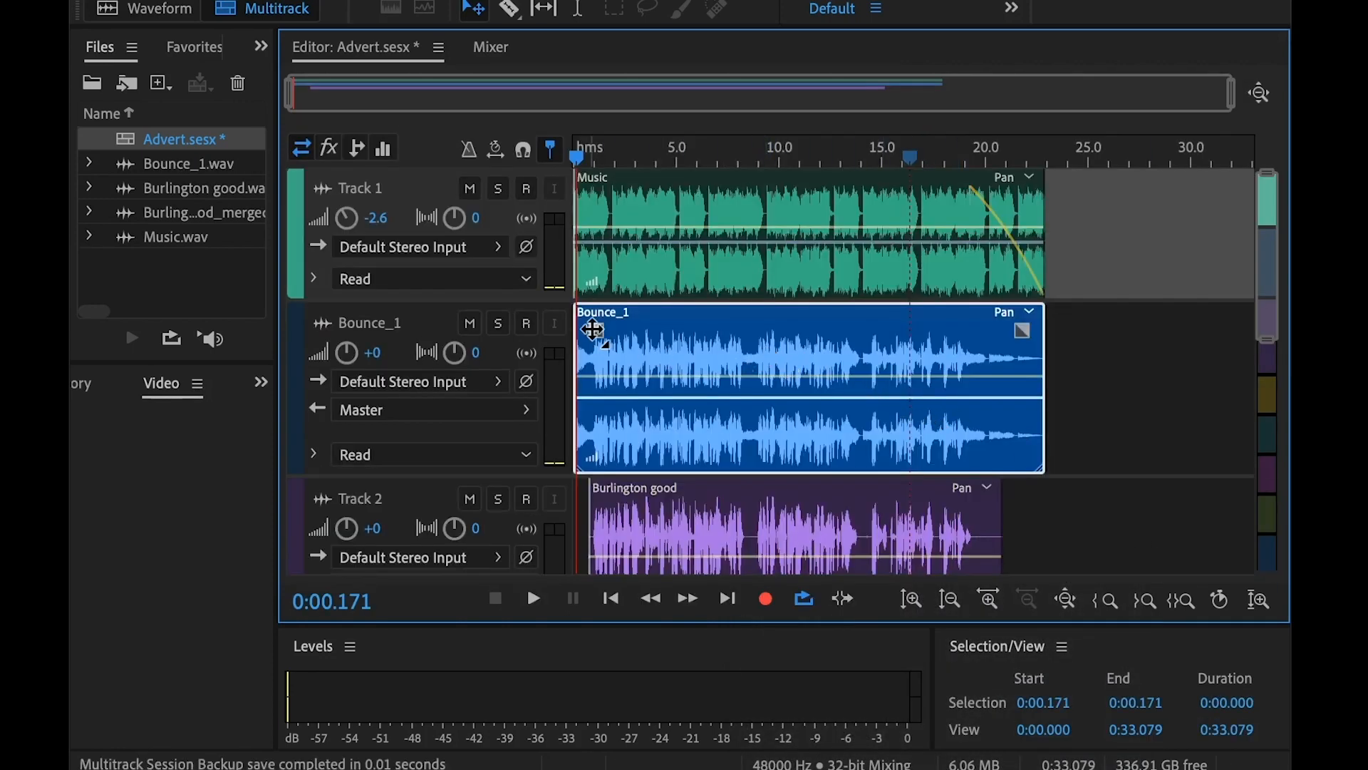
Step: Move the Bounce_1 track above Track 1 and mute Track 1 and Track 2
click(374, 322)
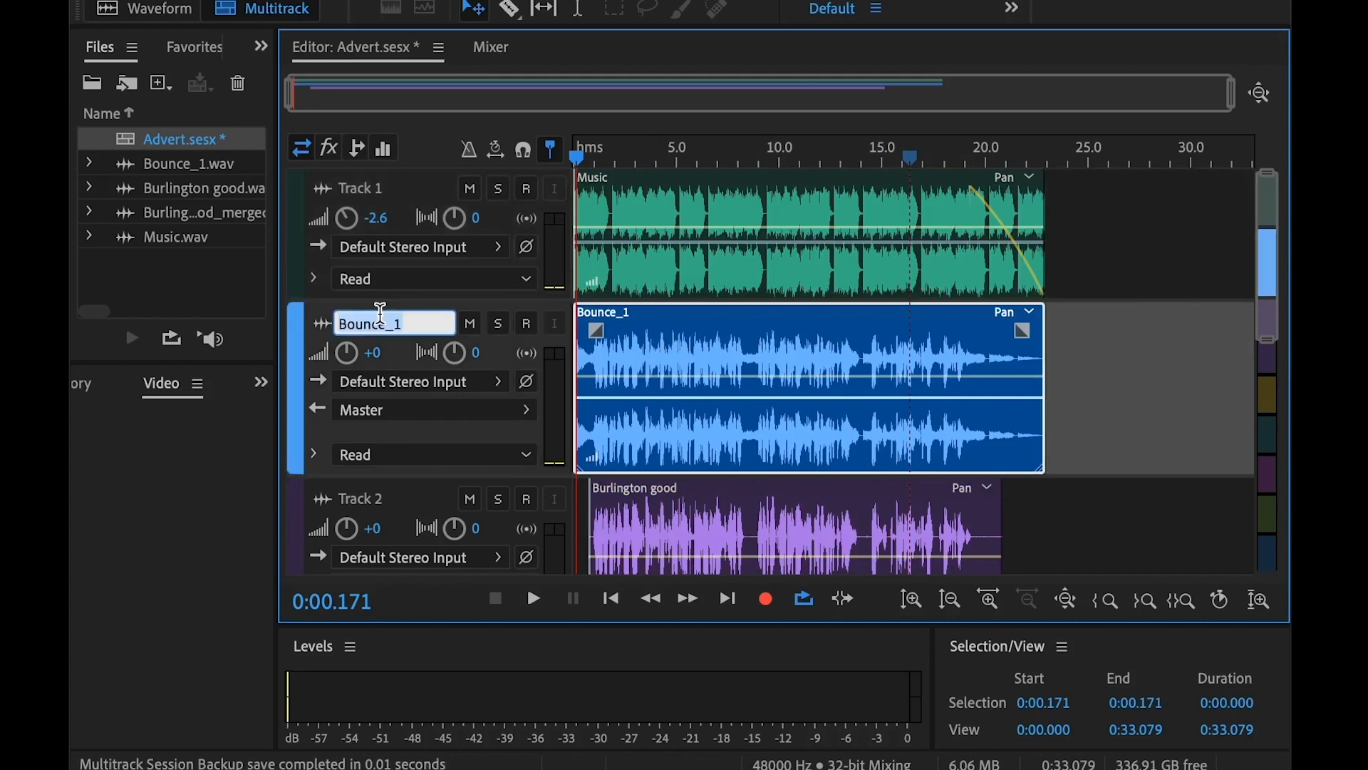
click(295, 321)
drag(295, 321, 295, 171)
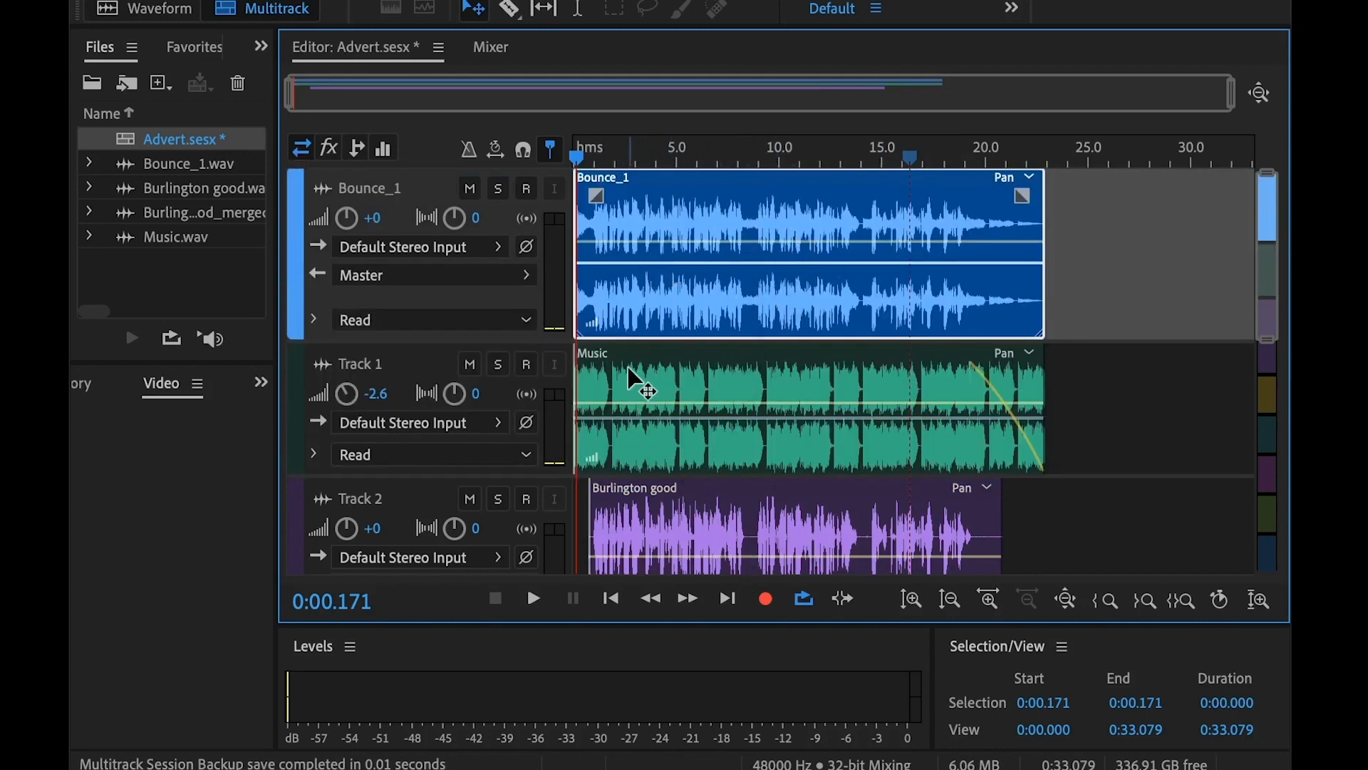
click(471, 364)
click(470, 496)
click(533, 502)
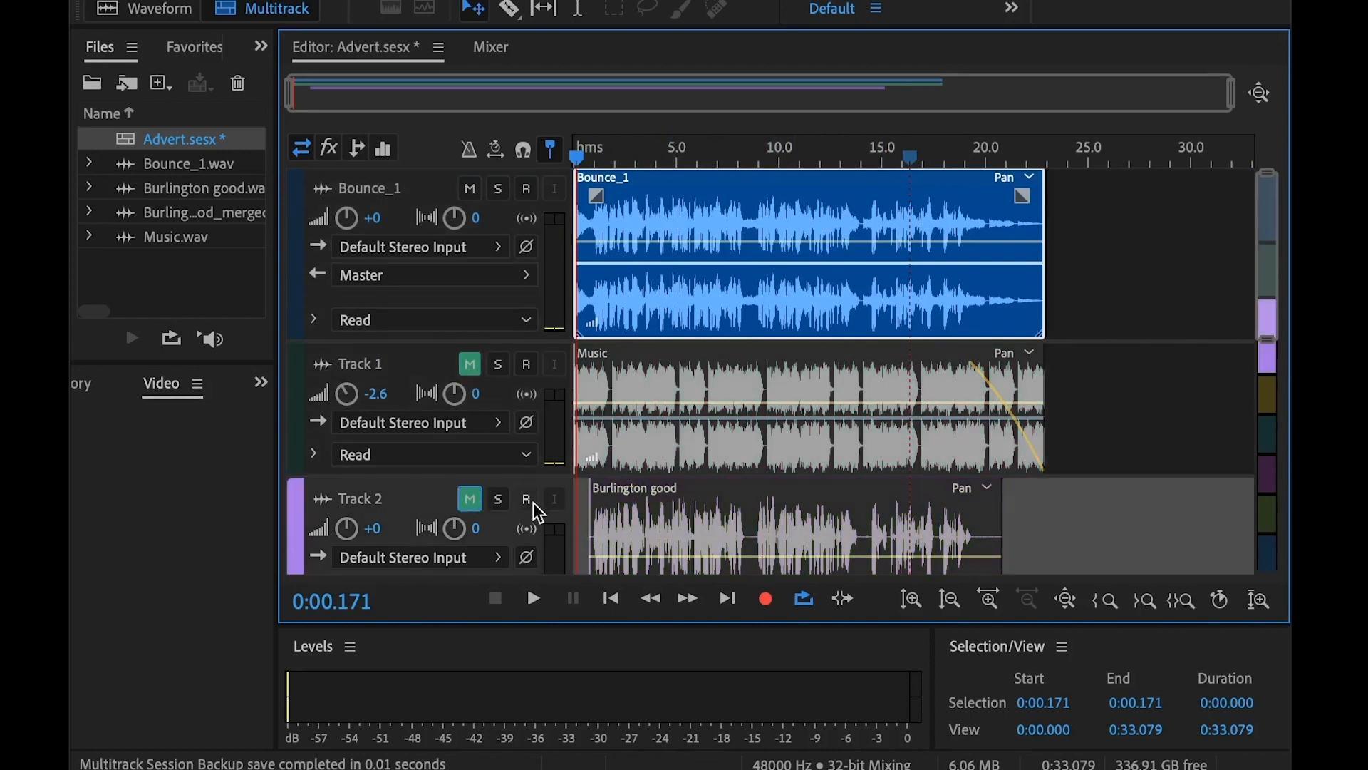
Step: Play the session from the beginning to check the bounced mix on its own
drag(590, 148, 554, 152)
key(space)
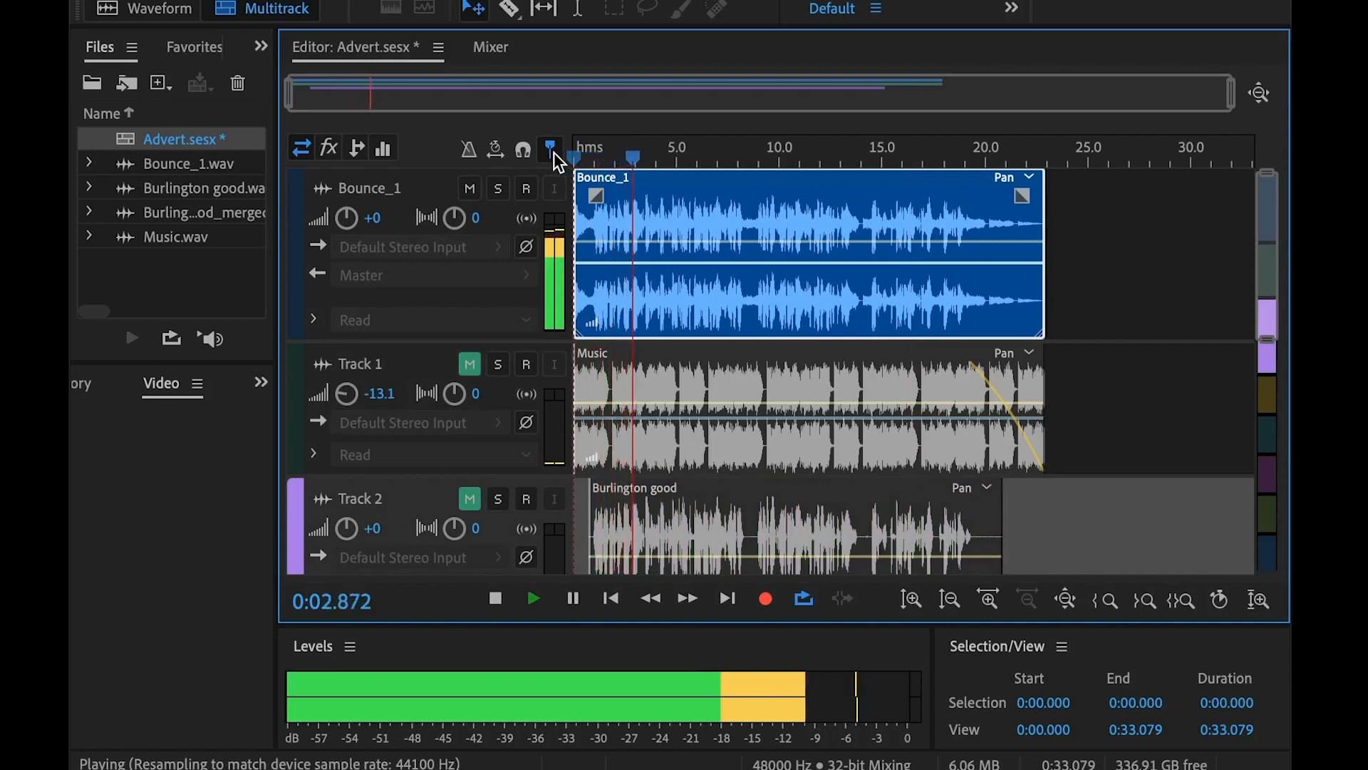
key(space)
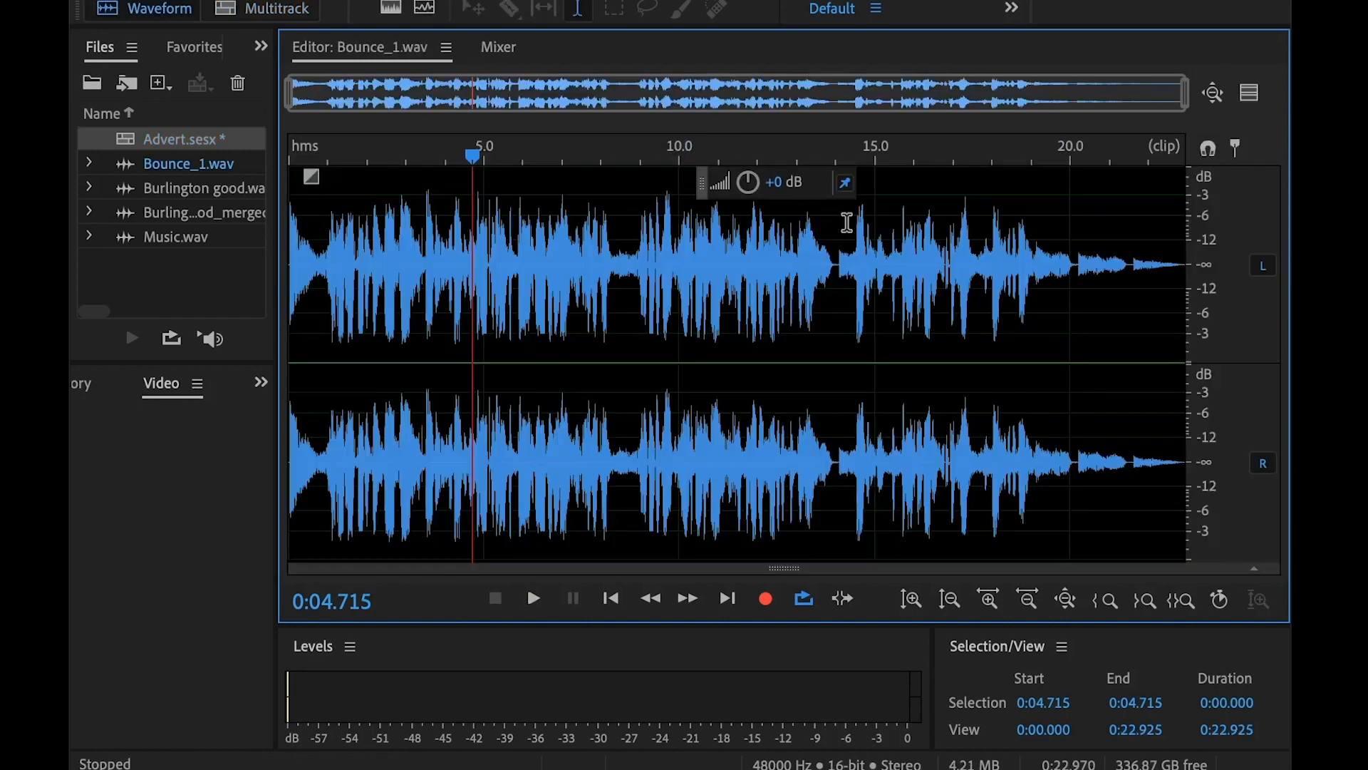
Step: Open the bounced clip in the waveform editor and apply the Normalize to -0.1 dB and Hard Limit to -0.1 dB favorites
double_click(848, 227)
click(696, 1)
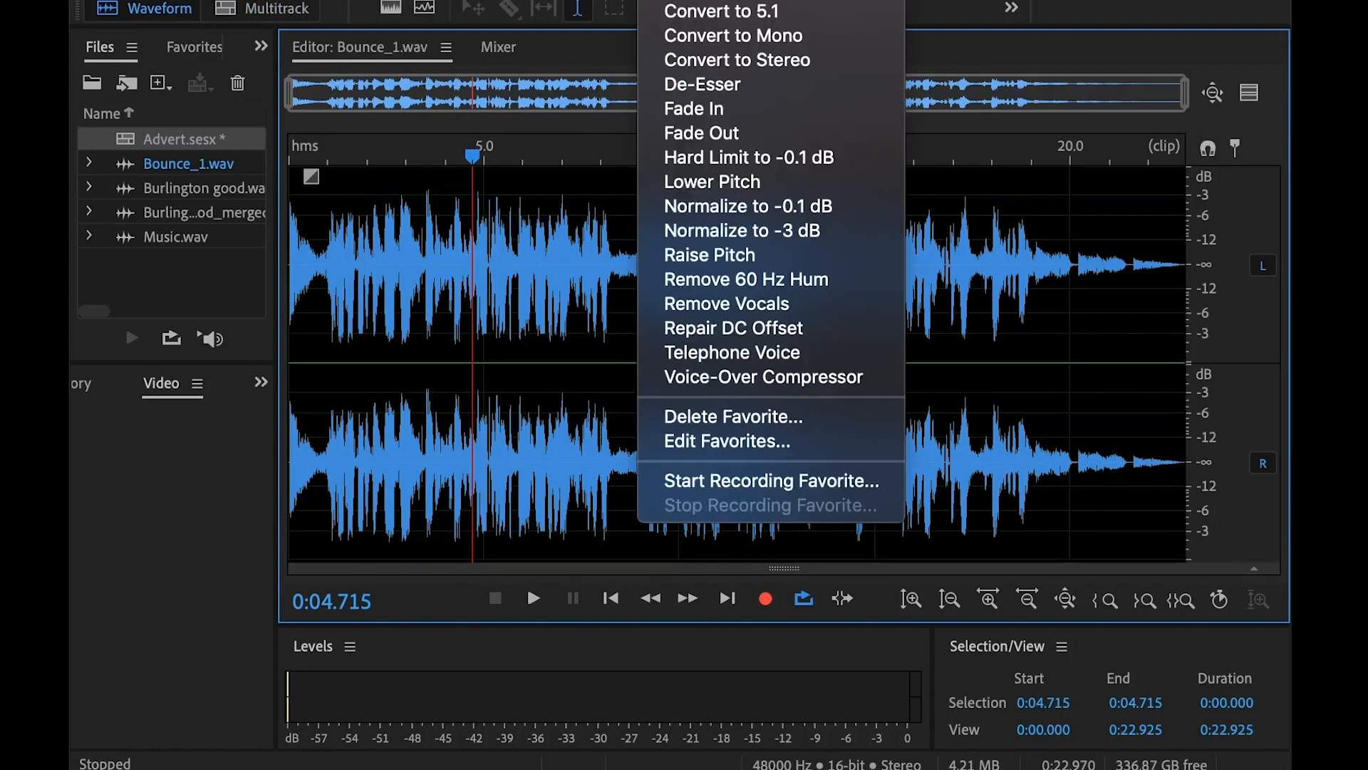
click(713, 206)
click(694, 1)
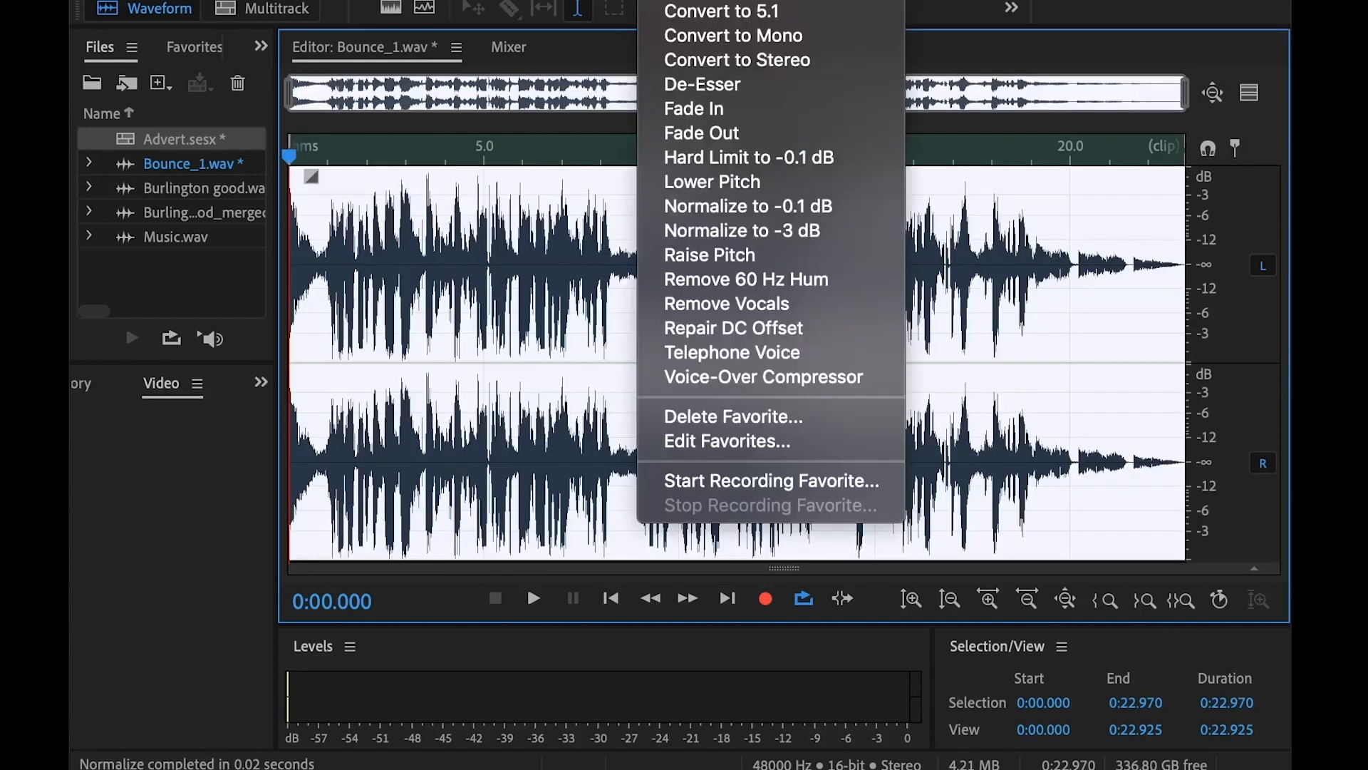
click(695, 161)
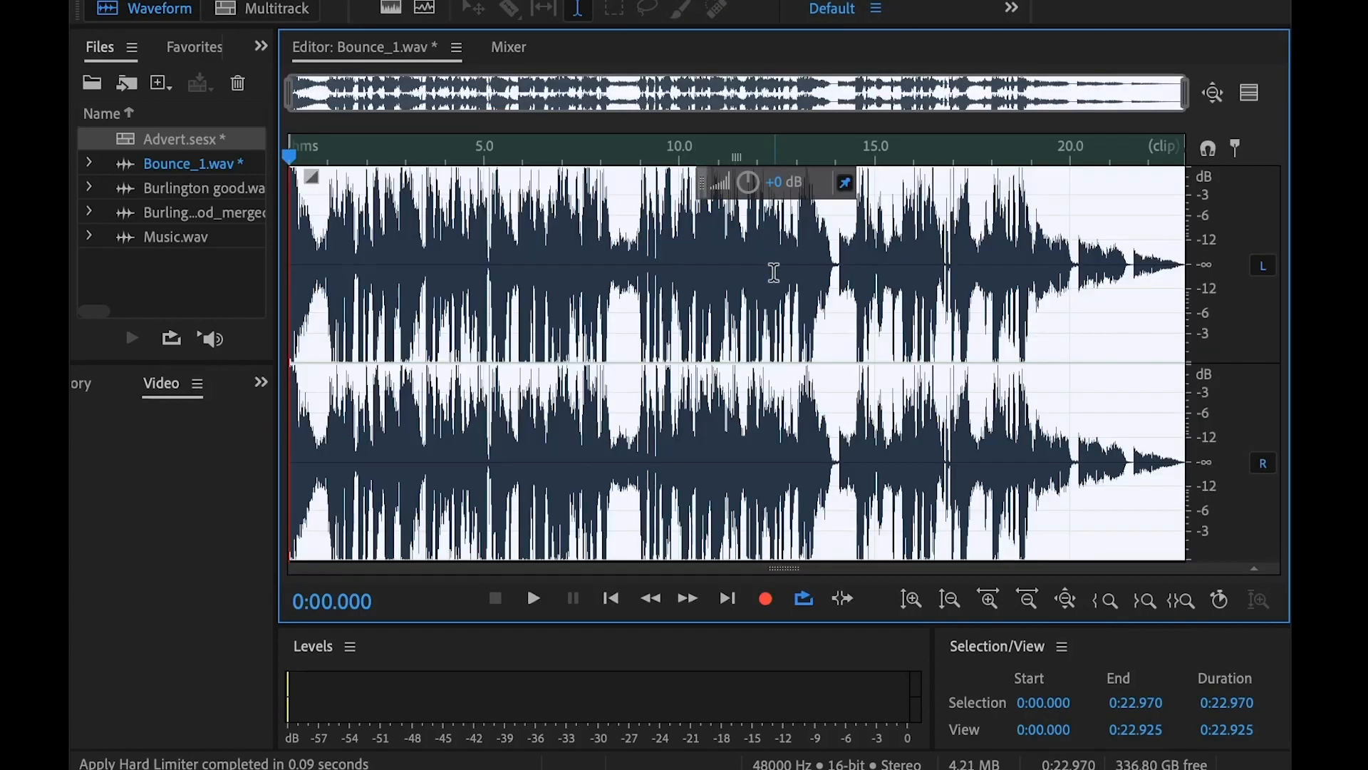
Step: Clear the selection and play the limited Bounce_1.wav from the start to its end
click(807, 296)
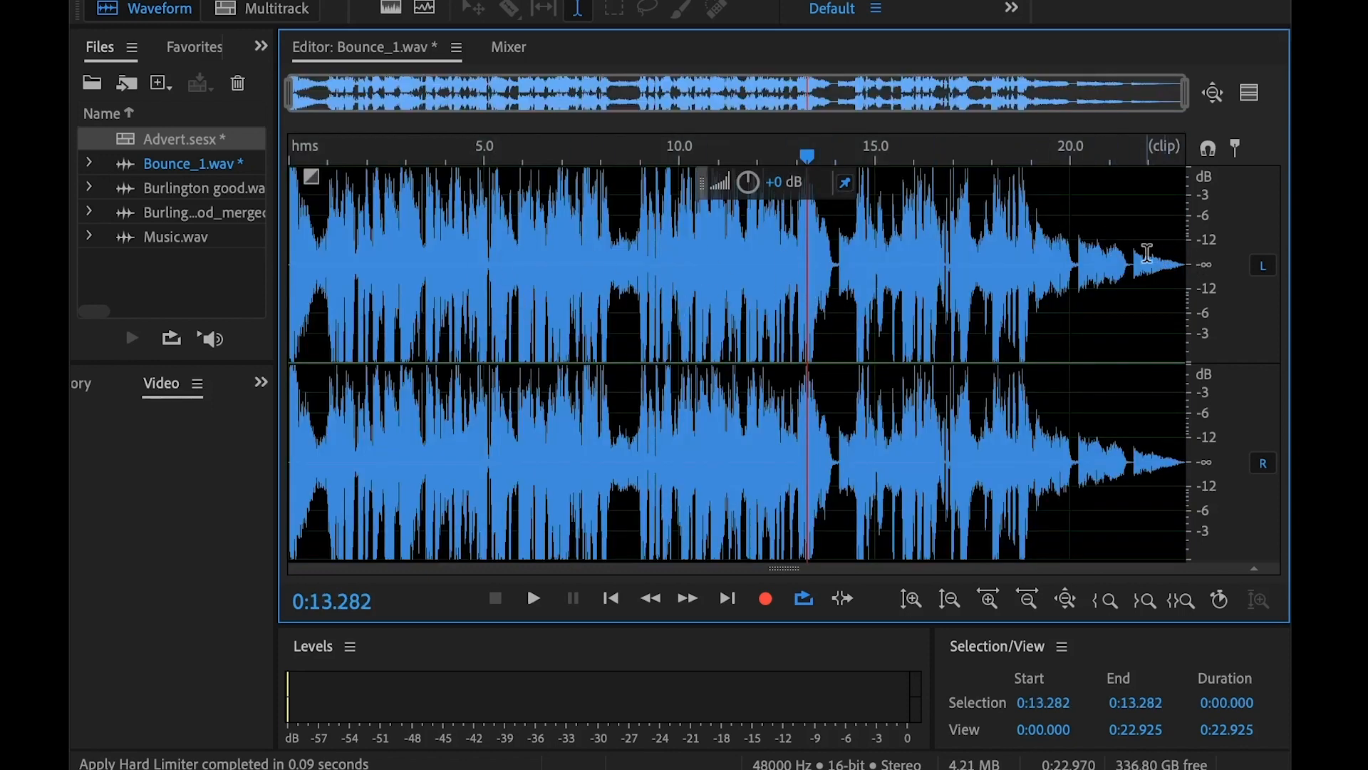
drag(552, 151, 254, 147)
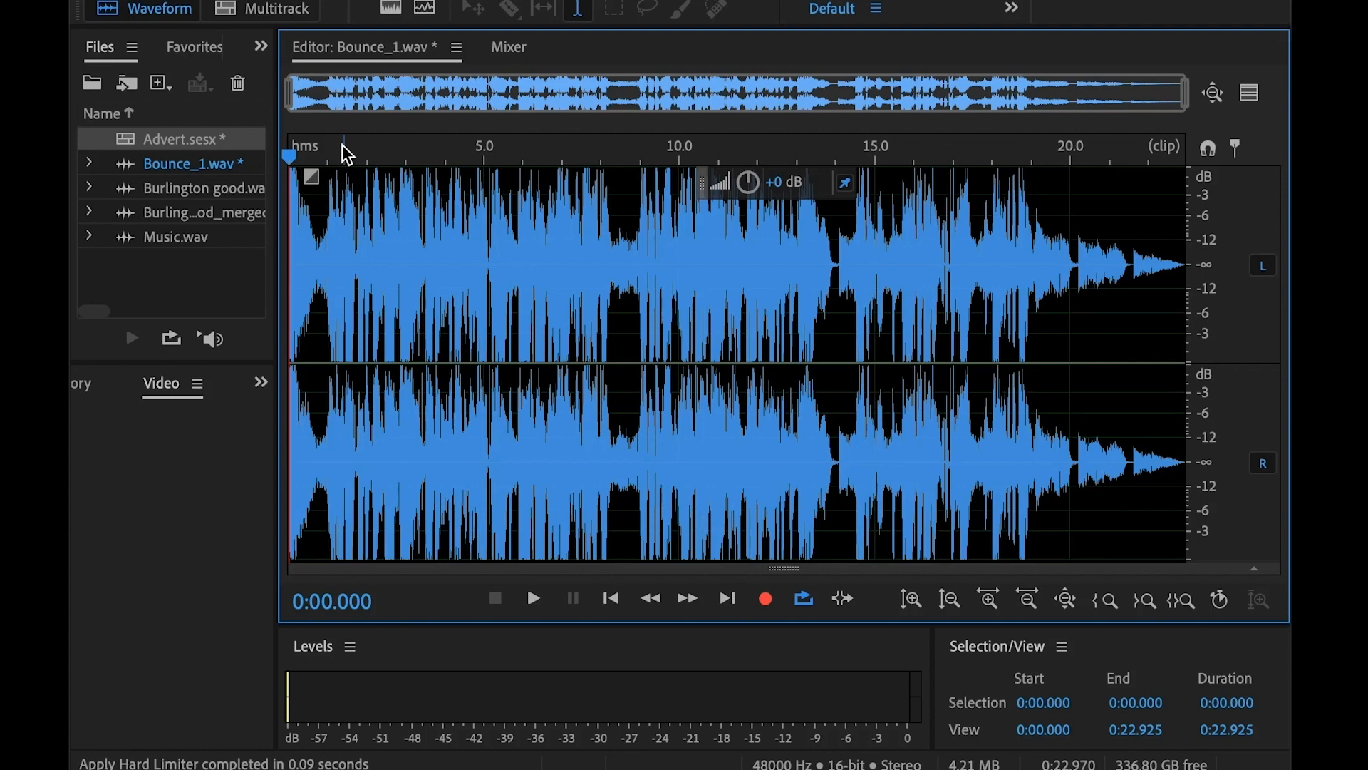
key(space)
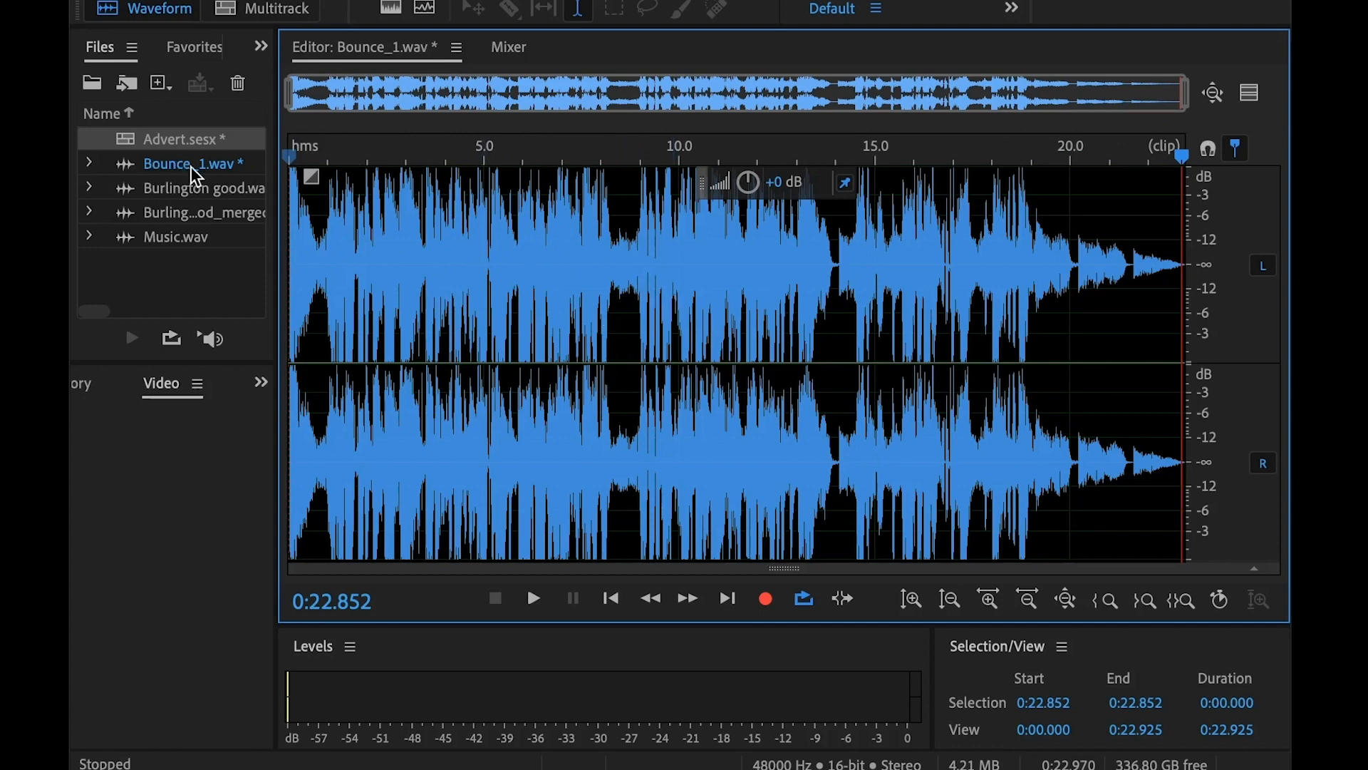
Step: Start saving Bounce_1.wav as a new file and name it advert final.wav
click(169, 167)
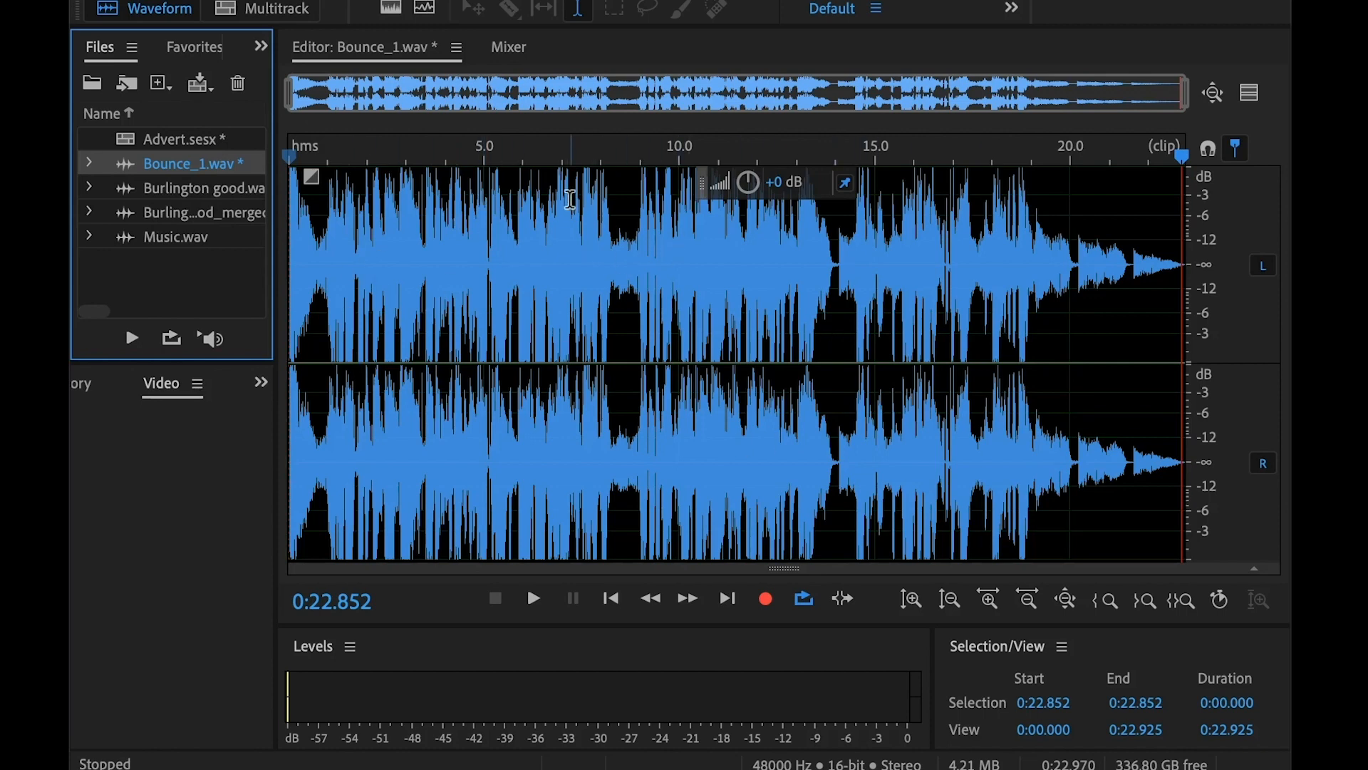
click(338, 2)
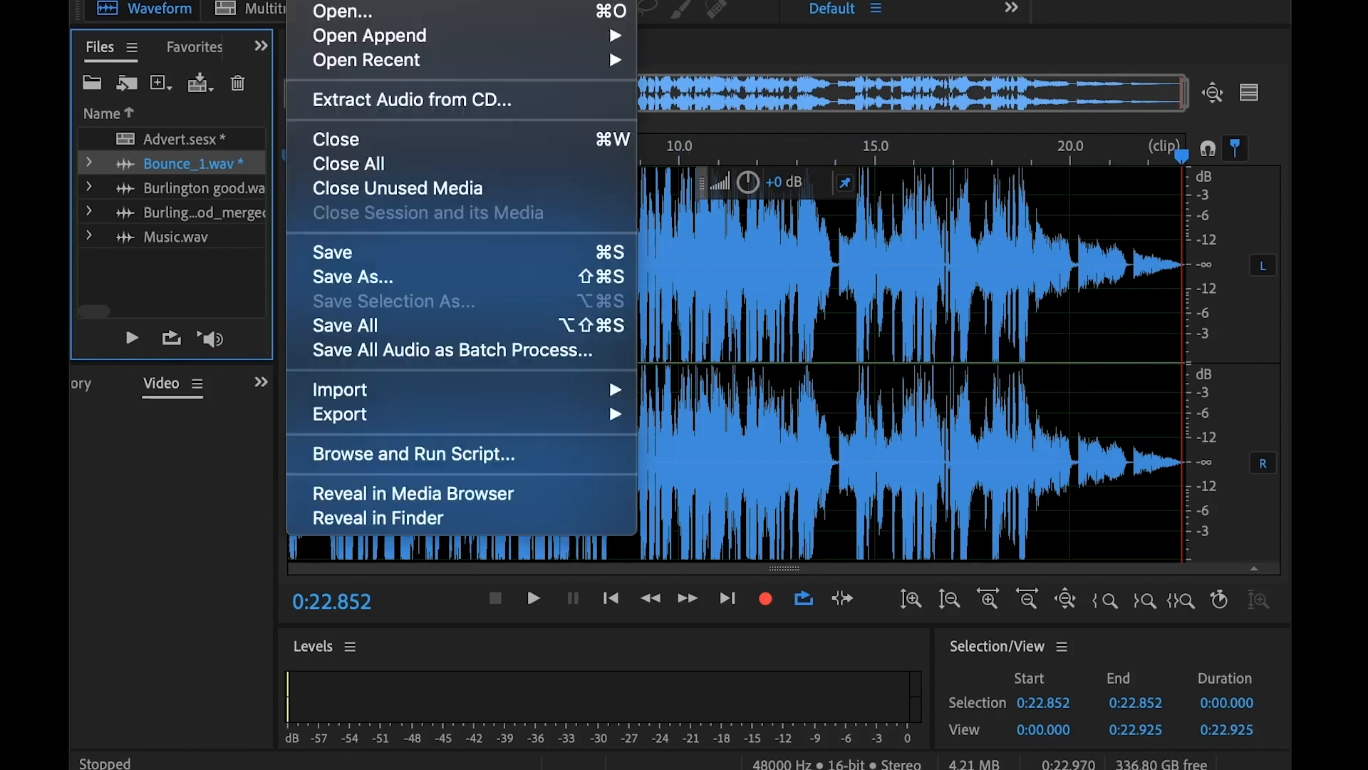
click(340, 278)
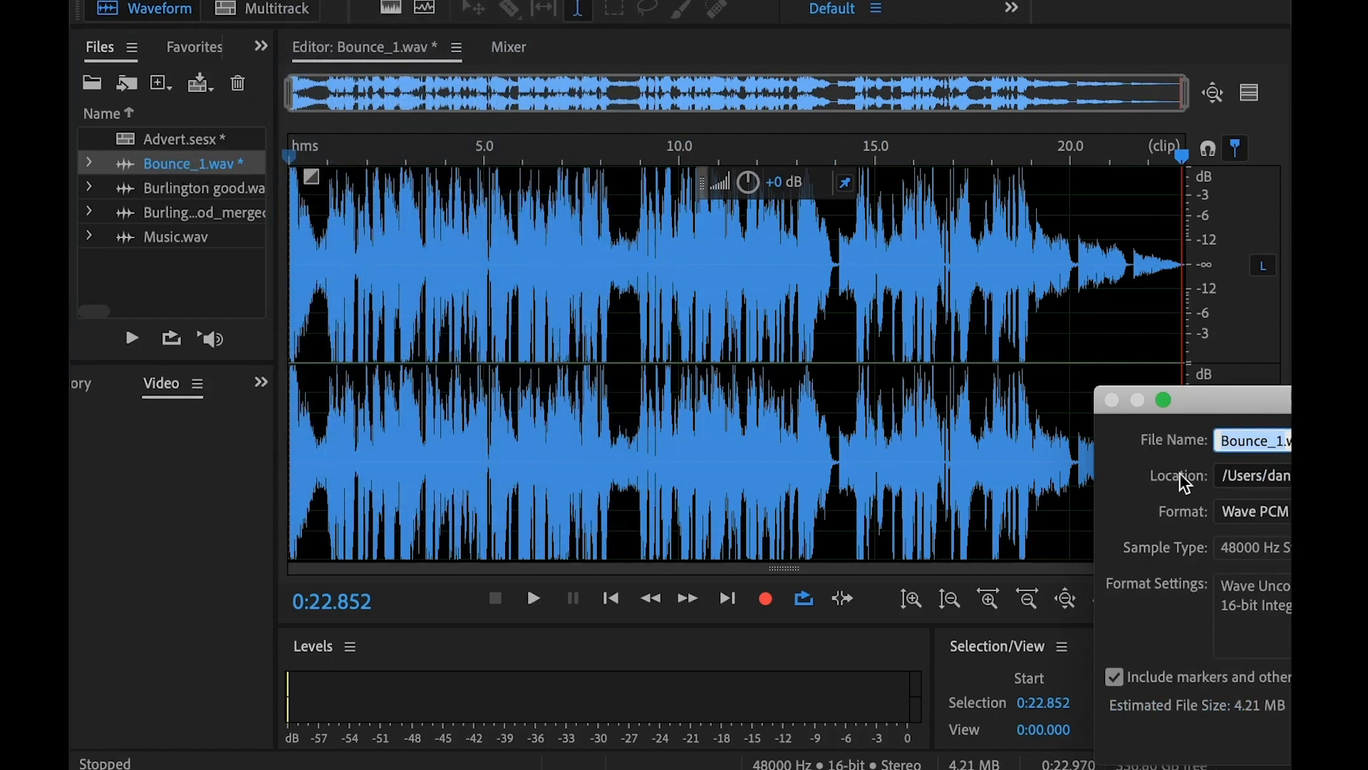
drag(1183, 400, 559, 127)
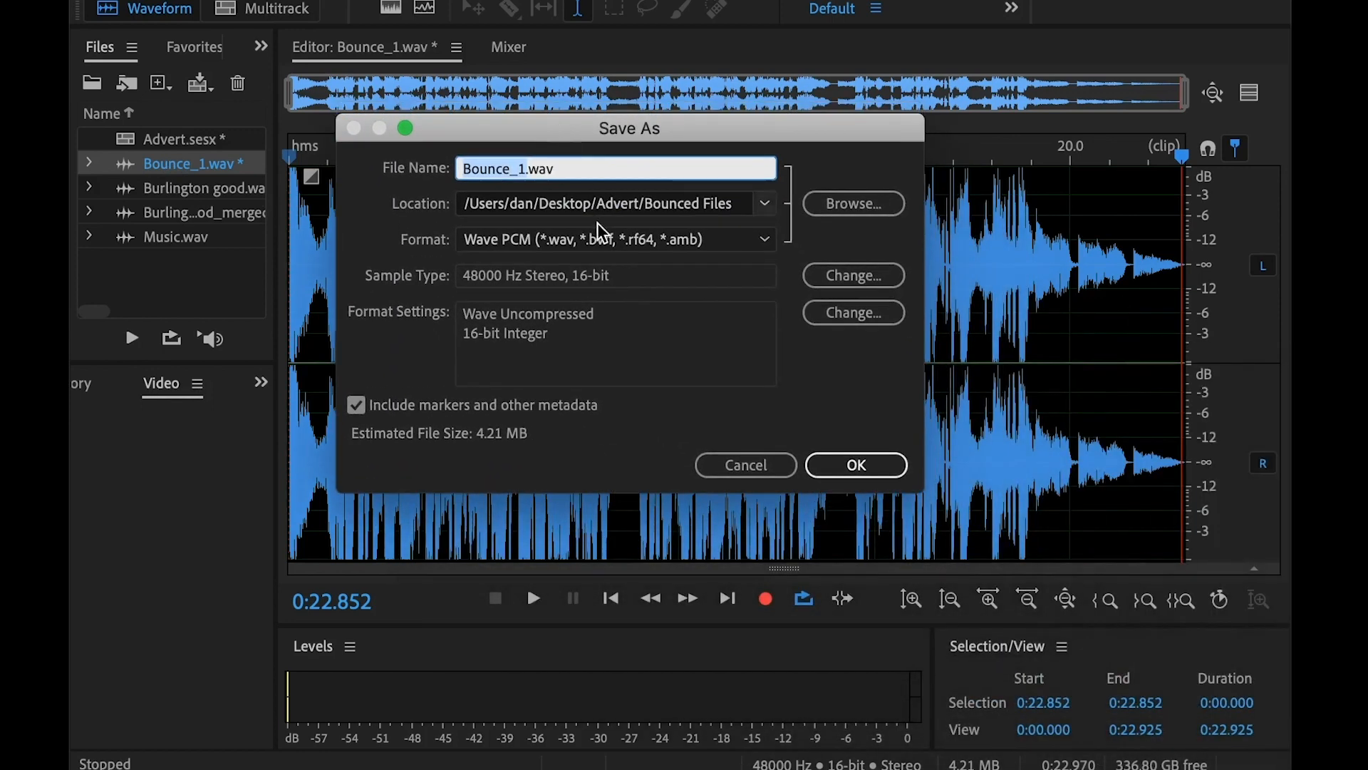
text(advert f)
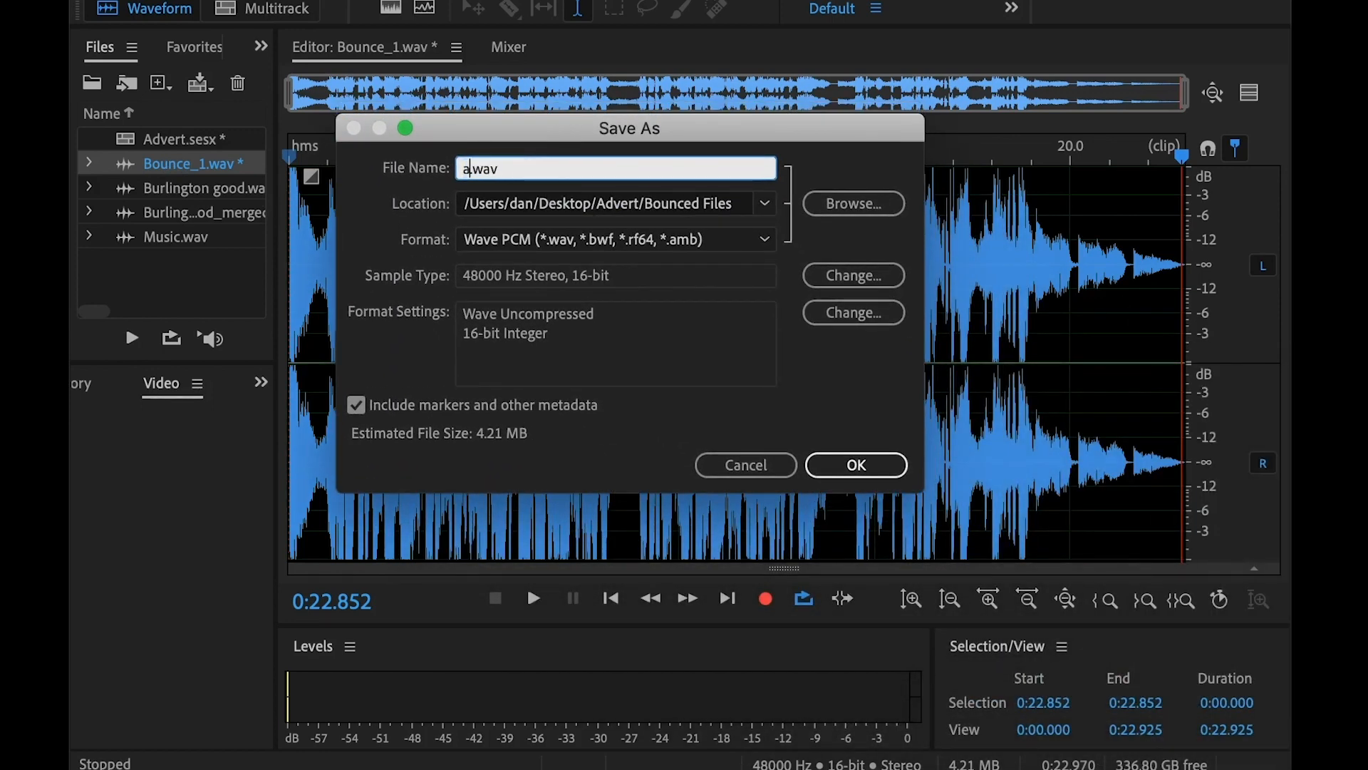
text(inal)
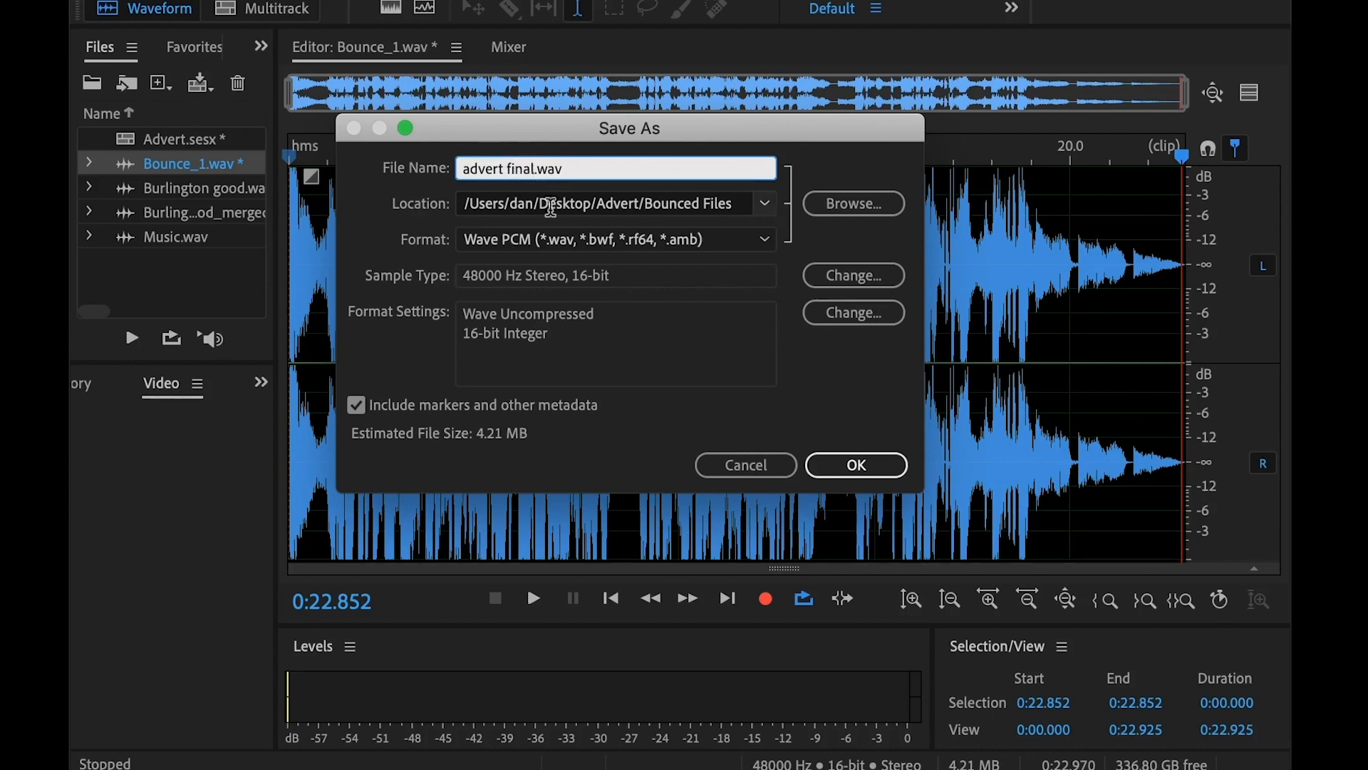
Step: Set the save location to the Desktop, choose the Wave PCM format and save the file
click(815, 203)
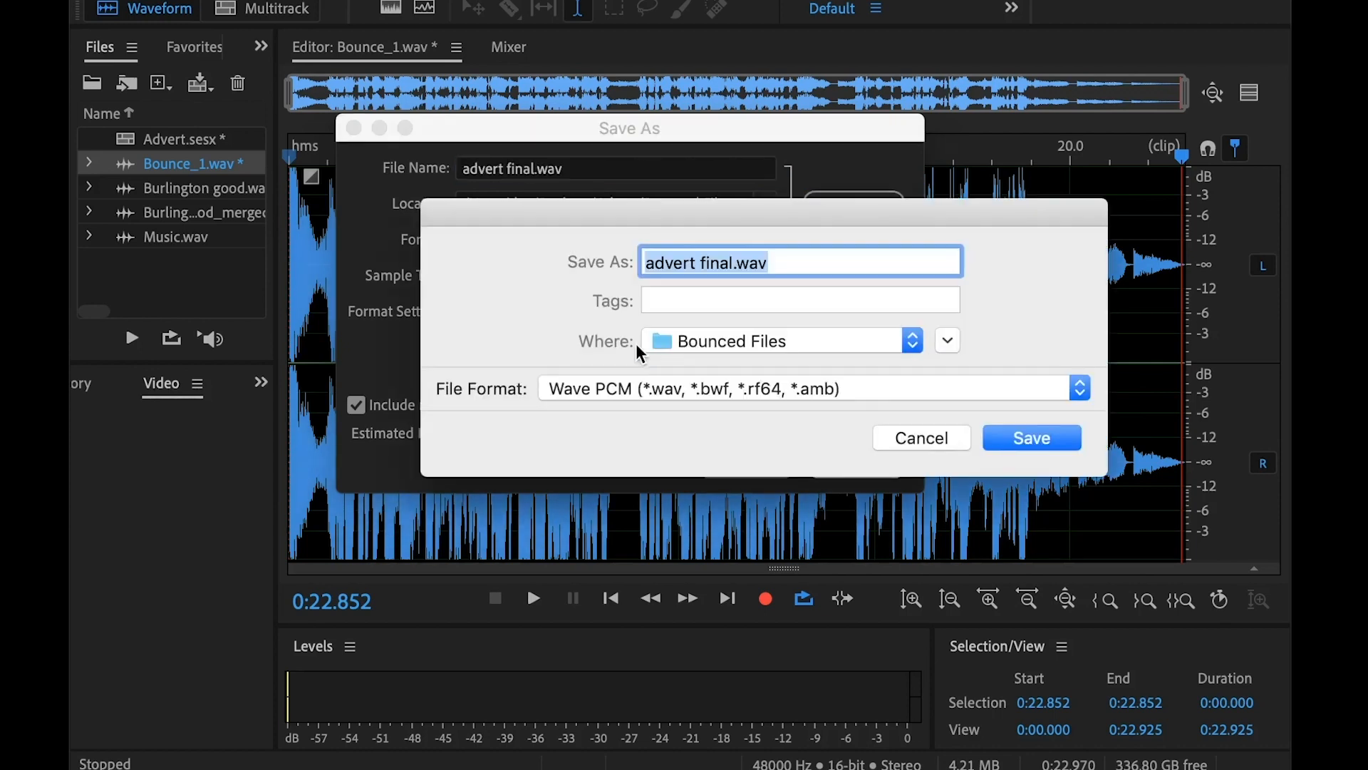
click(738, 345)
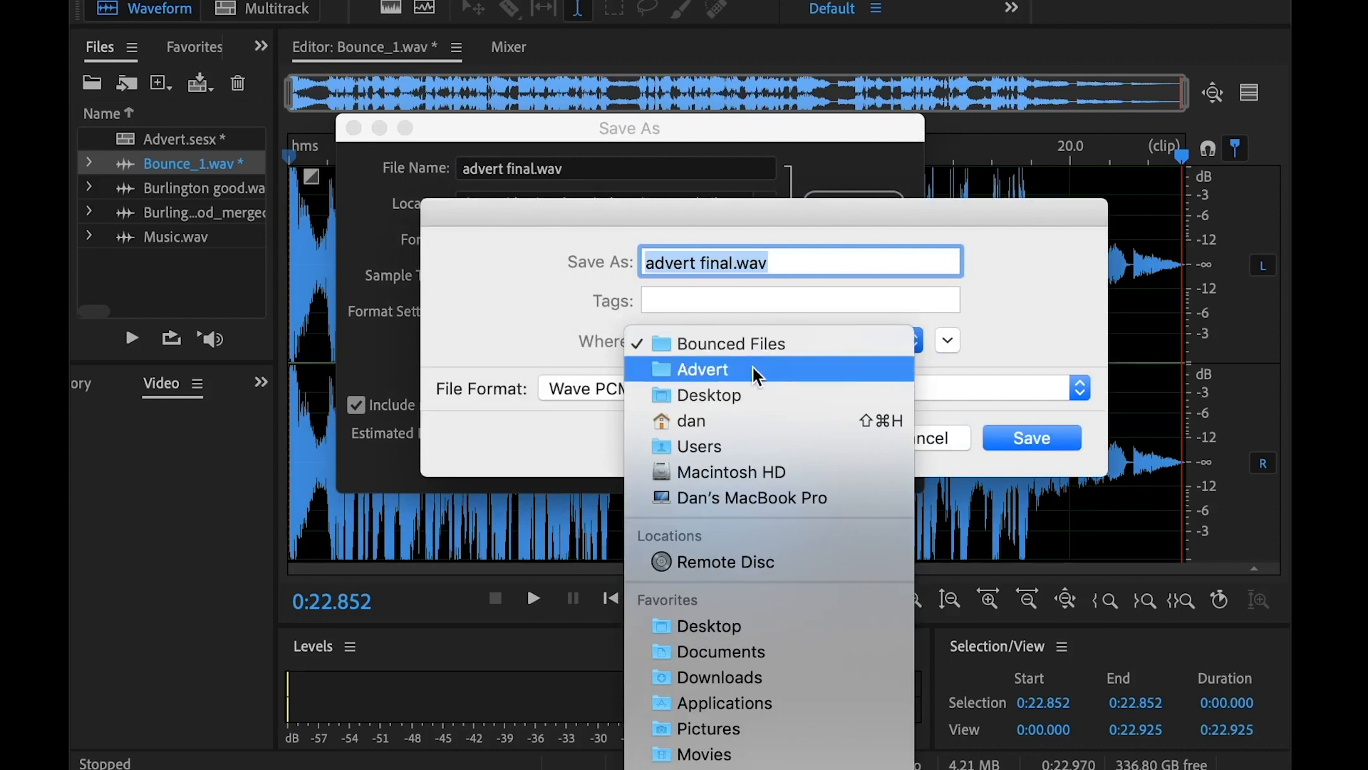
click(724, 393)
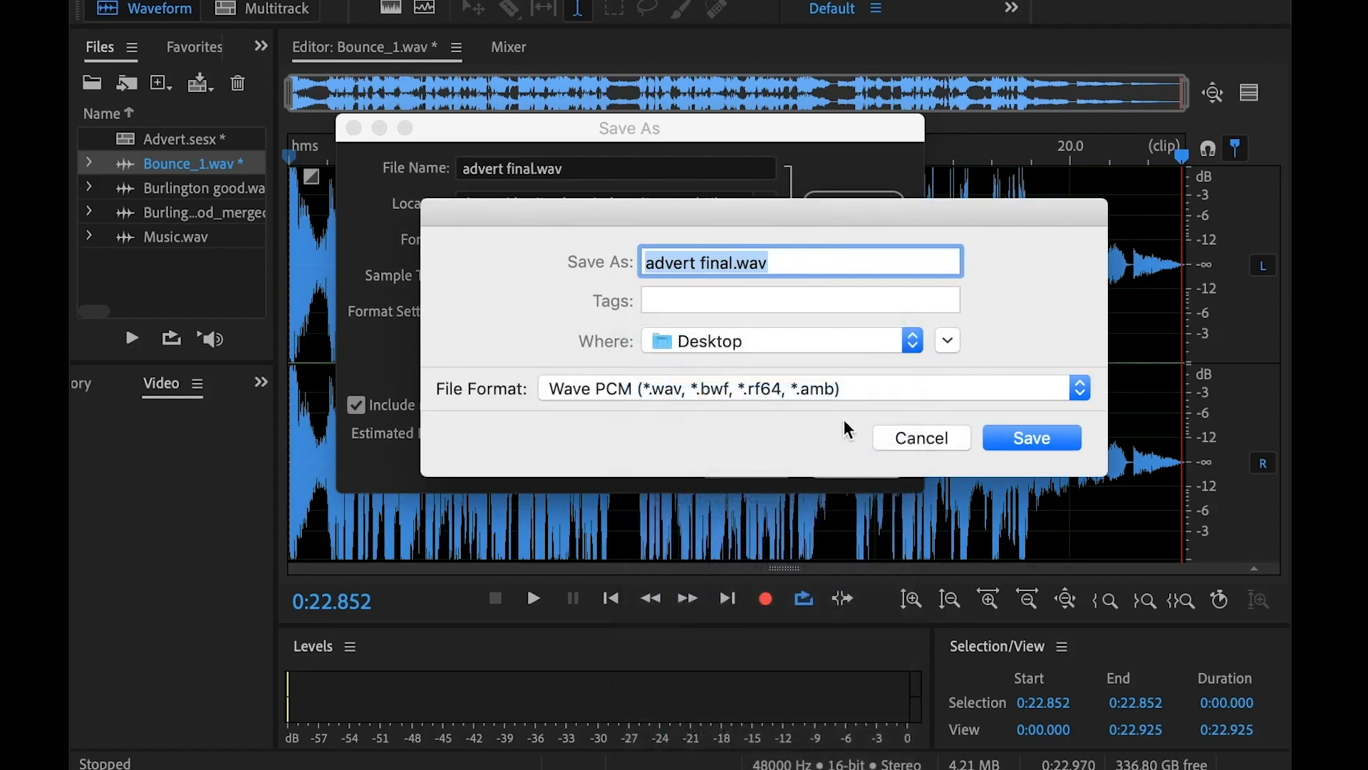
click(1056, 453)
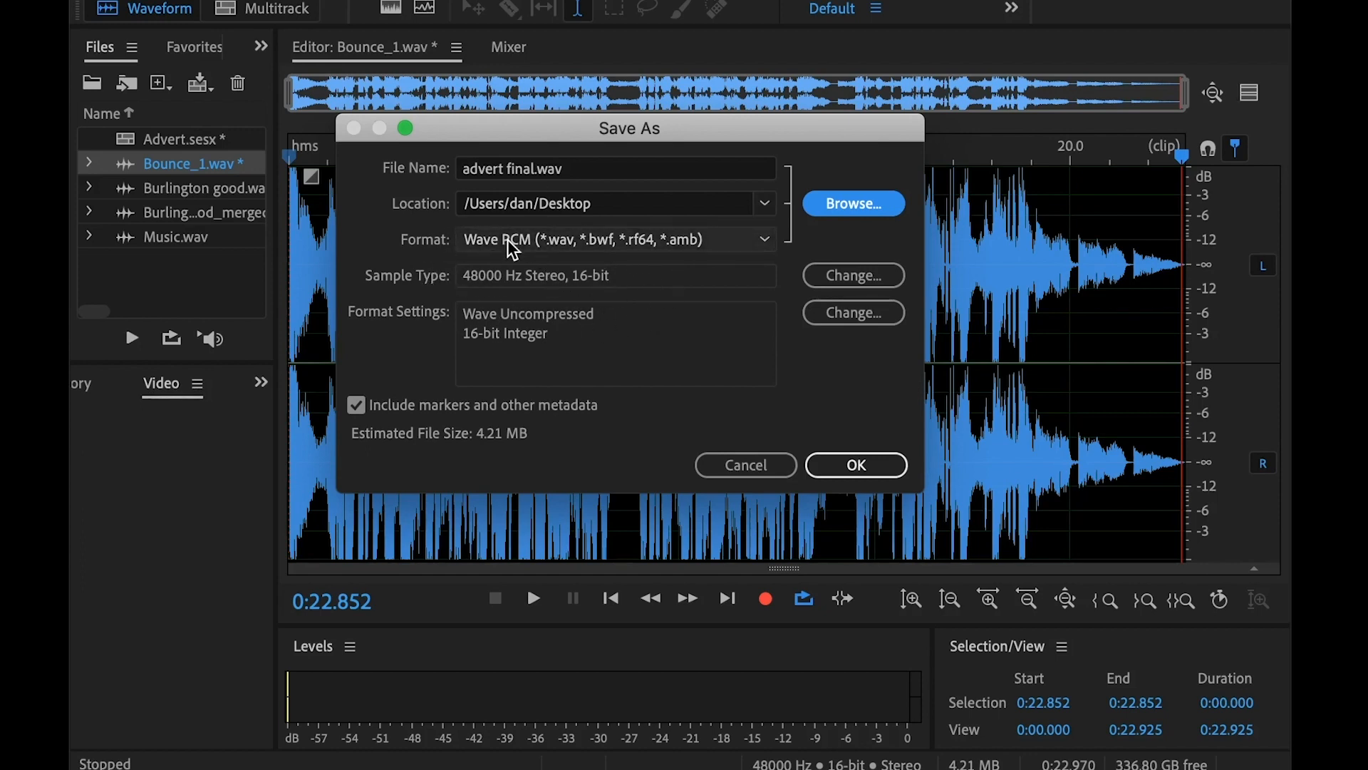
click(531, 239)
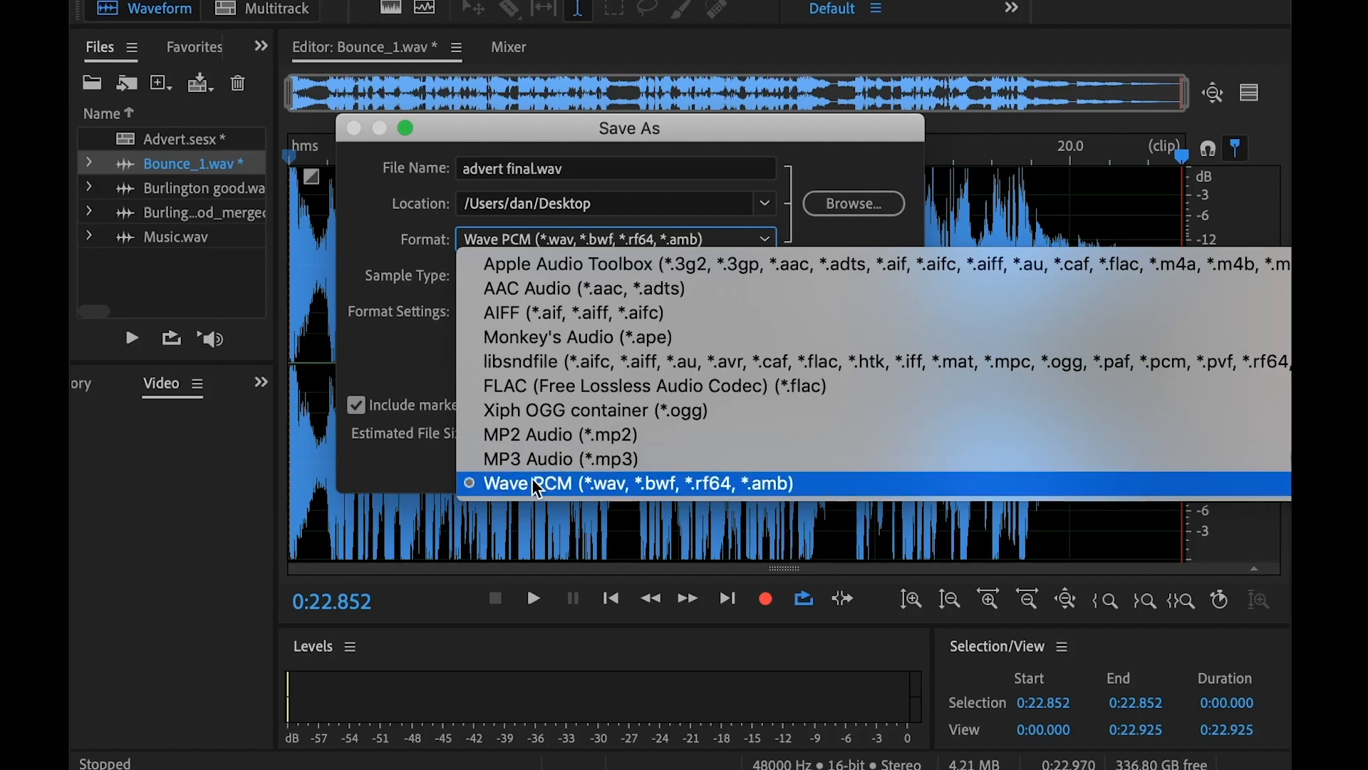
click(543, 482)
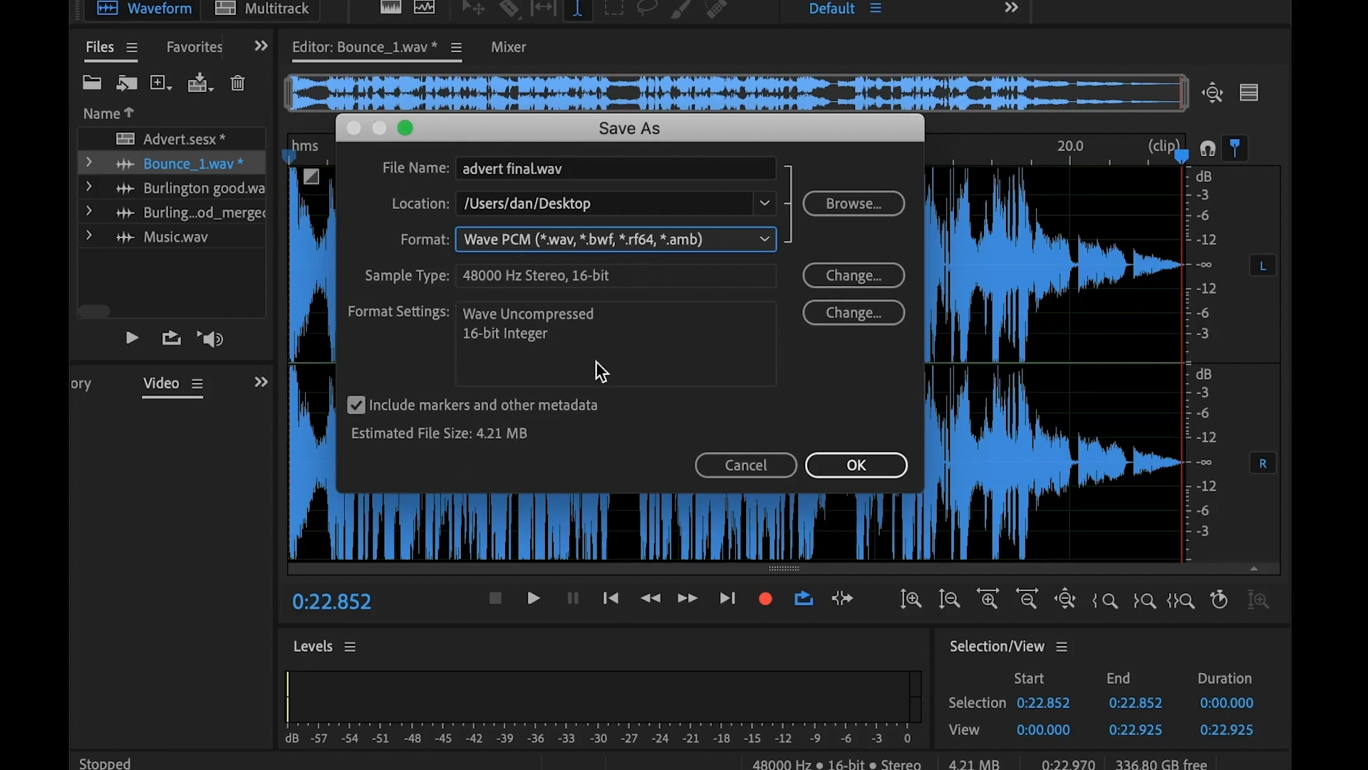
click(850, 468)
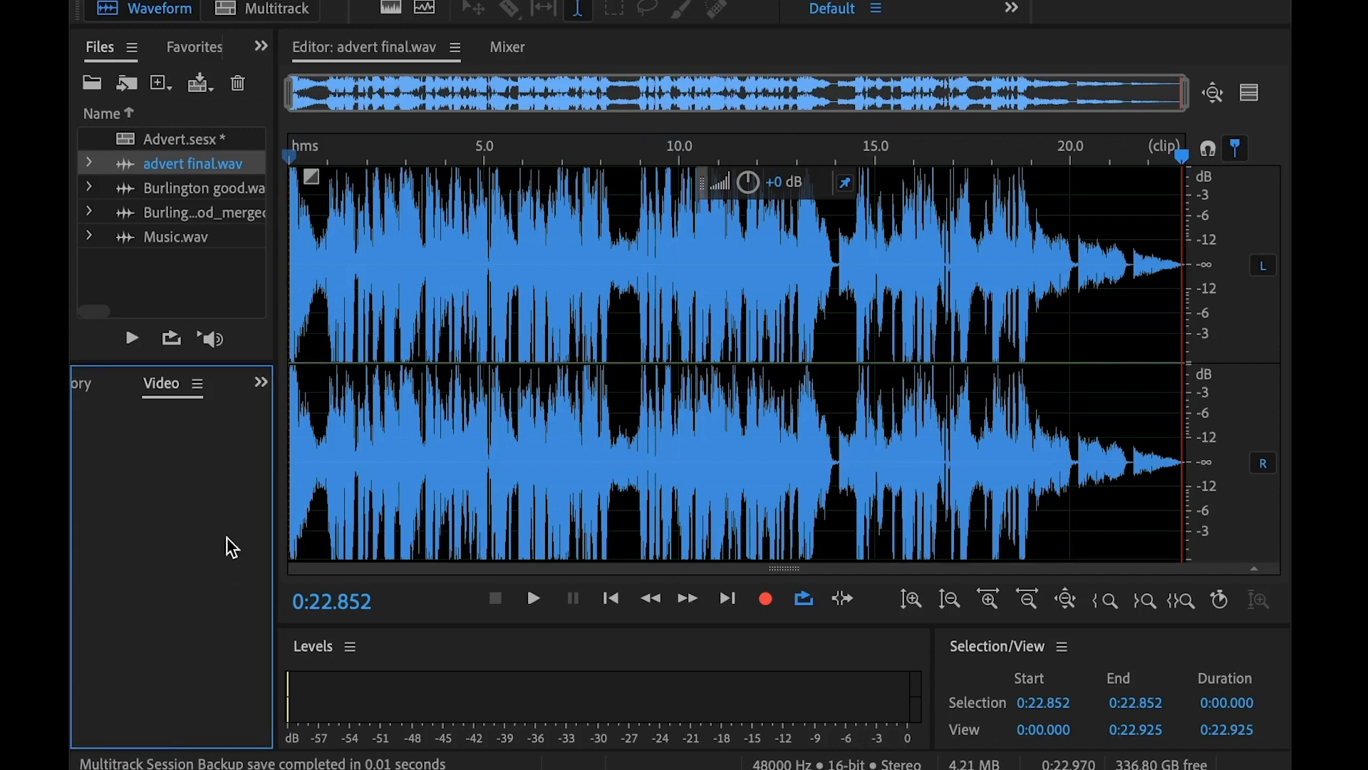
Step: Enlarge the Files panel downward by shrinking the Video panel beneath it
drag(192, 364, 194, 570)
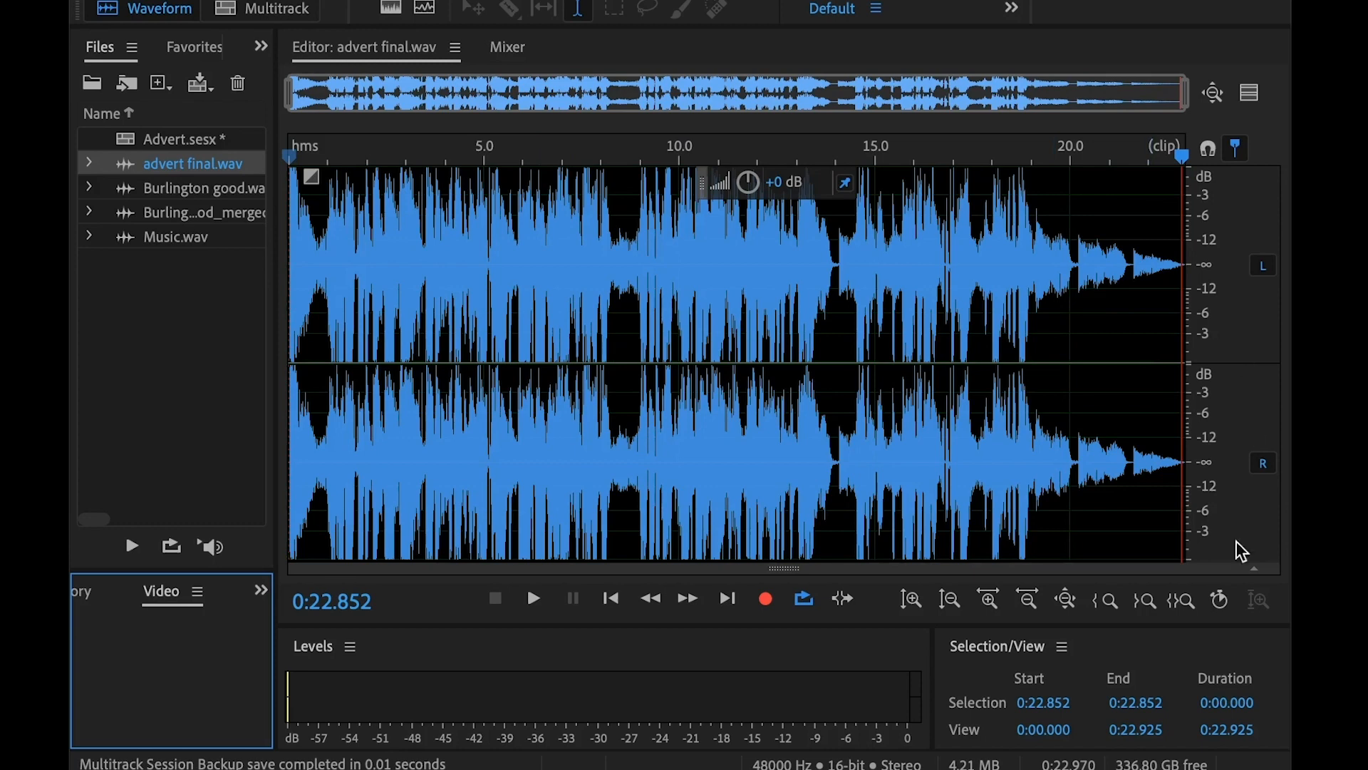
key(super+Tab)
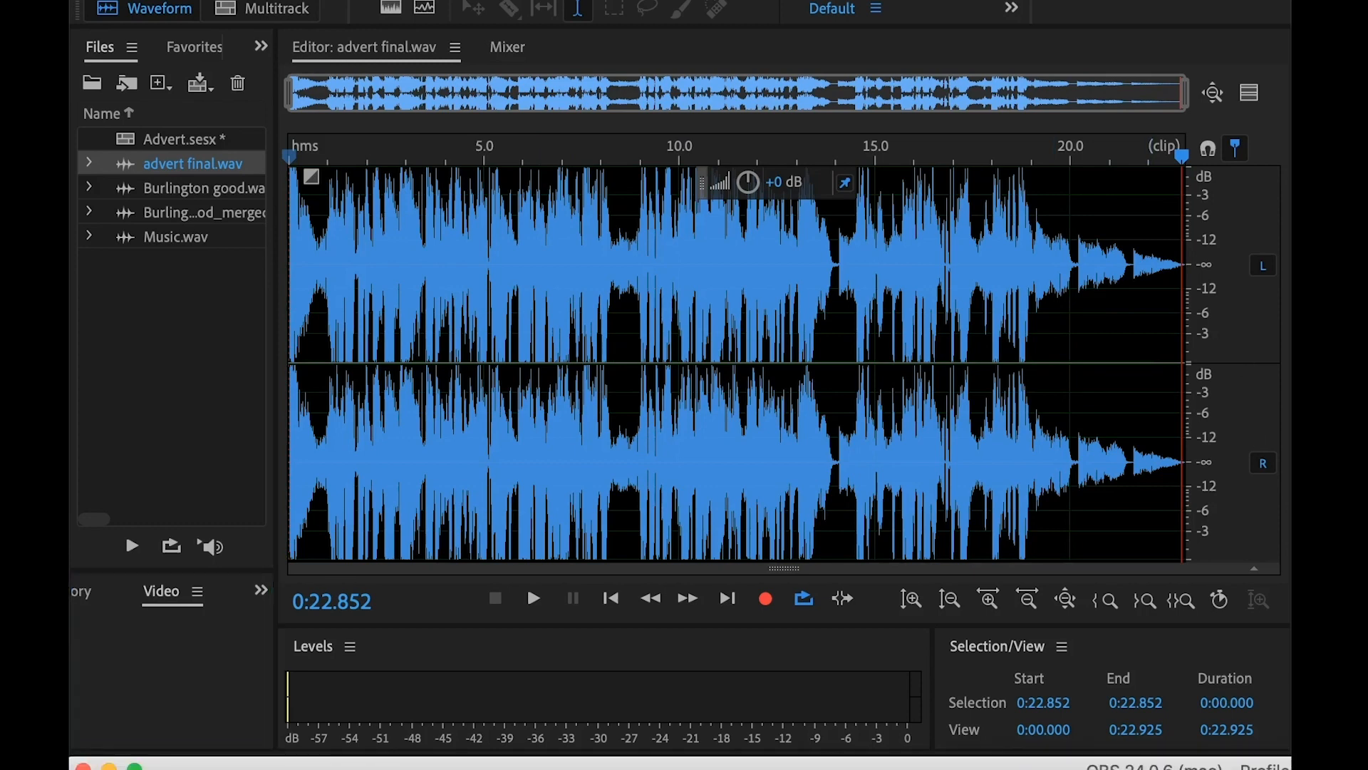